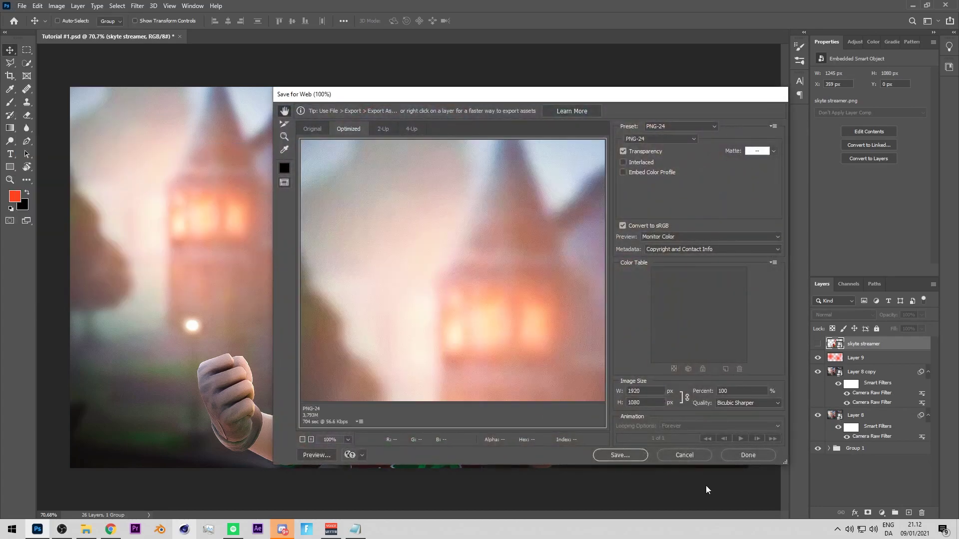
# - Cancel the web export and create a new document 1920 pixels wide and 1080 pixels high
pyautogui.click(683, 455)
pyautogui.click(23, 6)
pyautogui.click(31, 16)
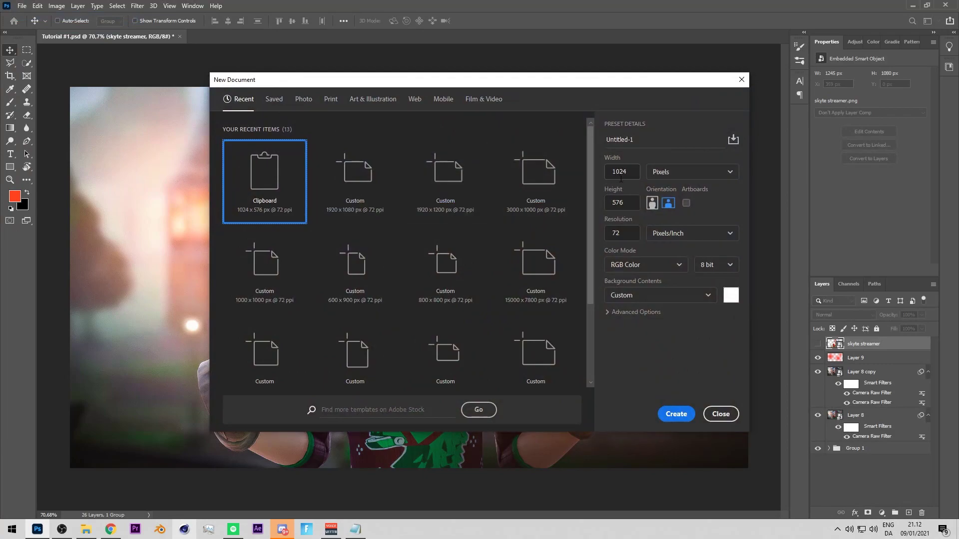
pyautogui.doubleClick(634, 175)
pyautogui.write('128')
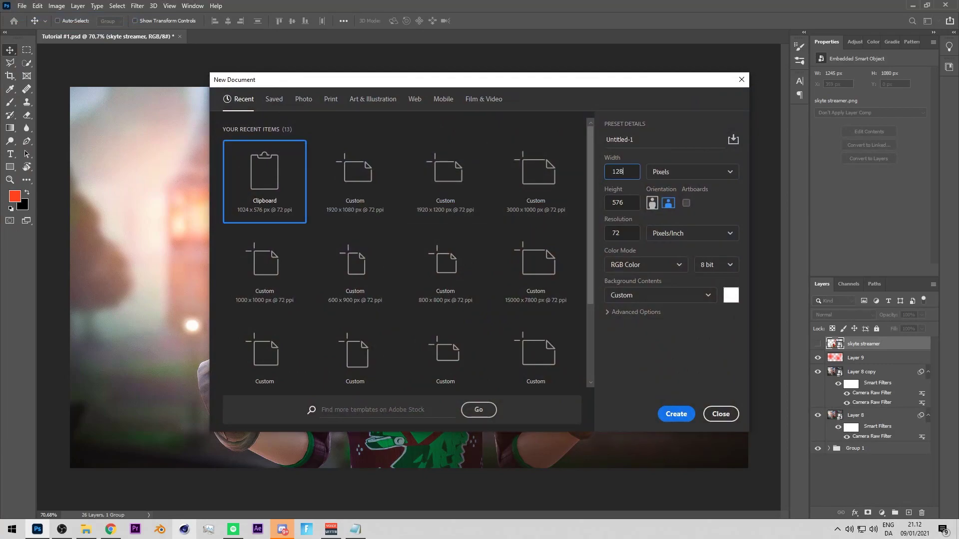
pyautogui.press('BackSpace')
pyautogui.press('BackSpace')
pyautogui.write('920')
pyautogui.press('Tab')
pyautogui.press('Tab')
pyautogui.press('Tab')
pyautogui.doubleClick(634, 204)
pyautogui.write('1080')
pyautogui.click(676, 414)
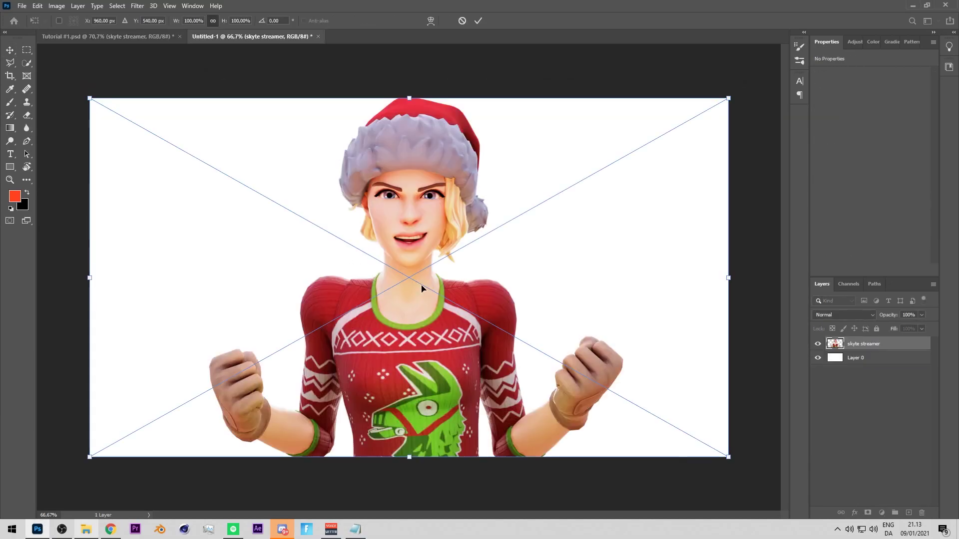
# - Place the "skyte streamer" character image and paste the night castle picture as a layer directly beneath it
pyautogui.press('Return')
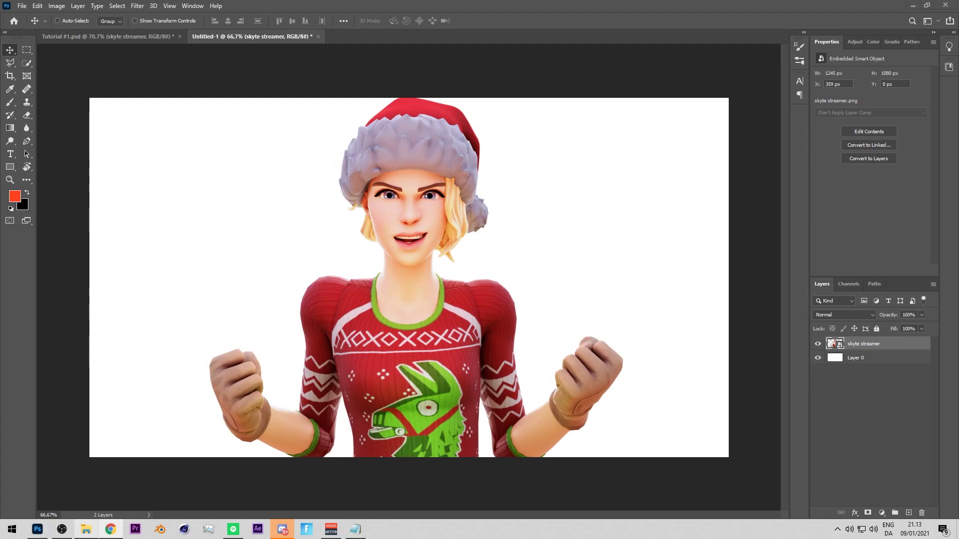
pyautogui.hotkey('ctrl', 'v')
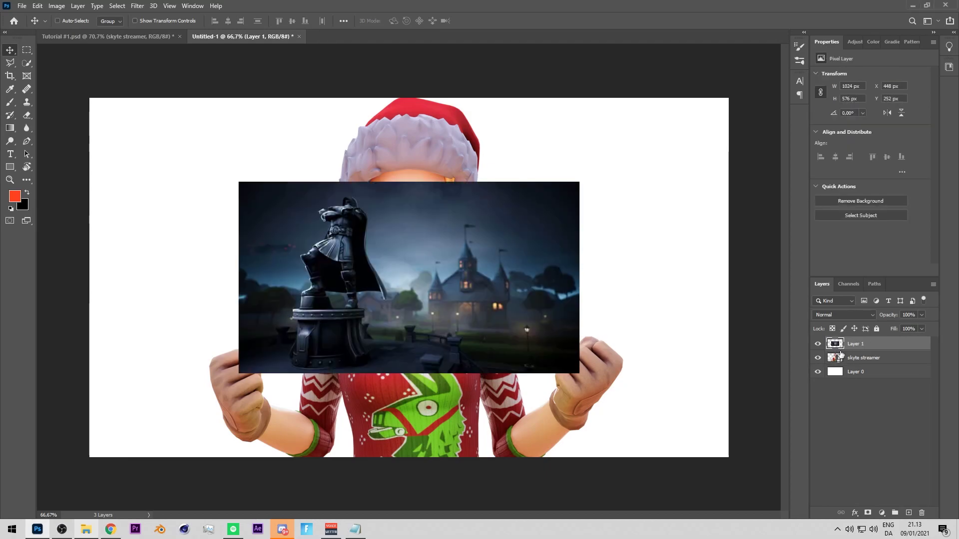
pyautogui.scroll(1, 585, 287)
pyautogui.moveTo(869, 345); pyautogui.dragTo(863, 370)
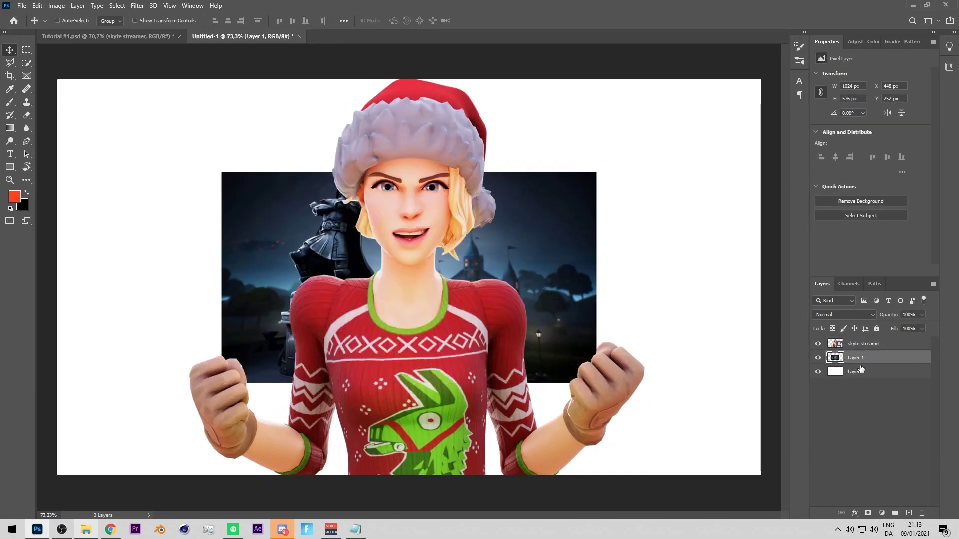
# - Scale the castle picture up to about 7500 × 4218 px and position it so the blurred castle fills the canvas behind the character
pyautogui.hotkey('ctrl', 't')
pyautogui.scroll(-4, 409, 208)
pyautogui.moveTo(409, 206); pyautogui.dragTo(413, 71)
pyautogui.moveTo(503, 213); pyautogui.dragTo(371, 165)
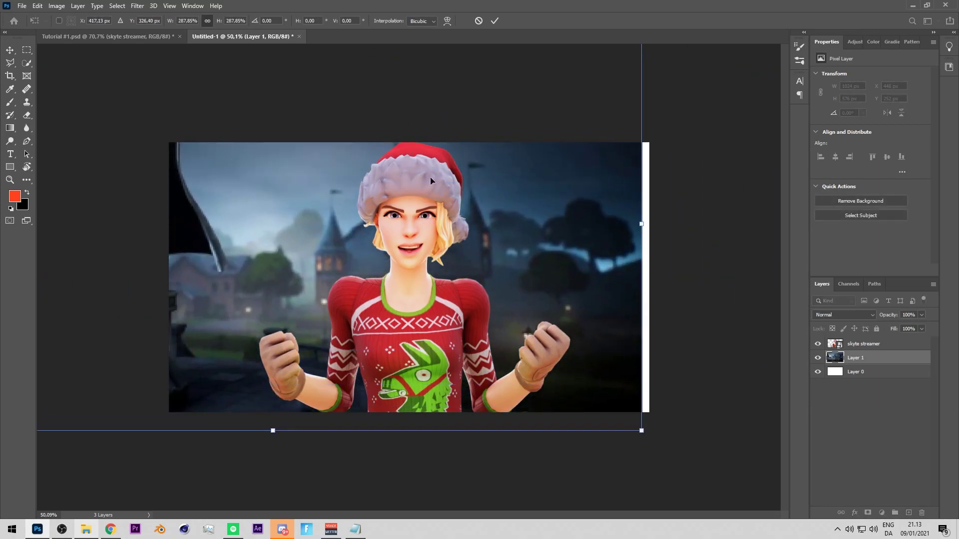
pyautogui.moveTo(639, 225); pyautogui.dragTo(858, 225)
pyautogui.moveTo(676, 219); pyautogui.dragTo(610, 230)
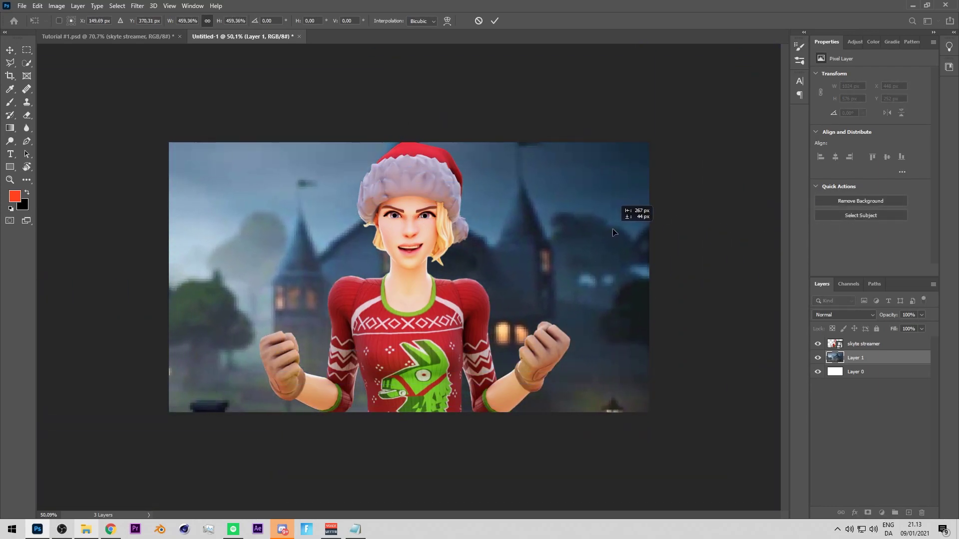
pyautogui.scroll(-7, 609, 230)
pyautogui.scroll(-5, 610, 230)
pyautogui.moveTo(531, 272); pyautogui.dragTo(643, 261)
pyautogui.moveTo(531, 257); pyautogui.dragTo(492, 222)
pyautogui.press('Return')
pyautogui.hotkey('ctrl', '0')
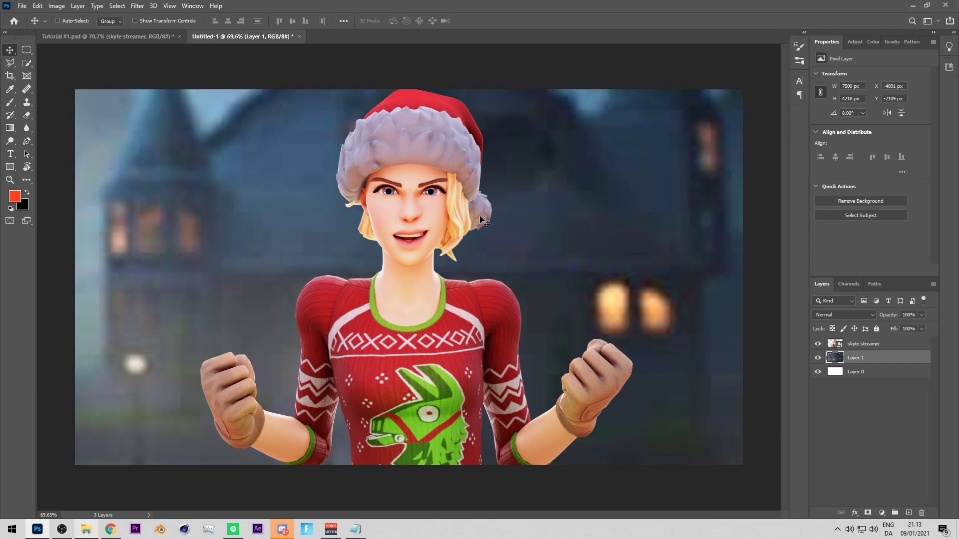
# - Apply the Camera Raw Filter to the castle background, adjusting the basic settings and strongly raising Noise Reduction
pyautogui.press('ctrl')
pyautogui.hotkey('alt', 'Tab')
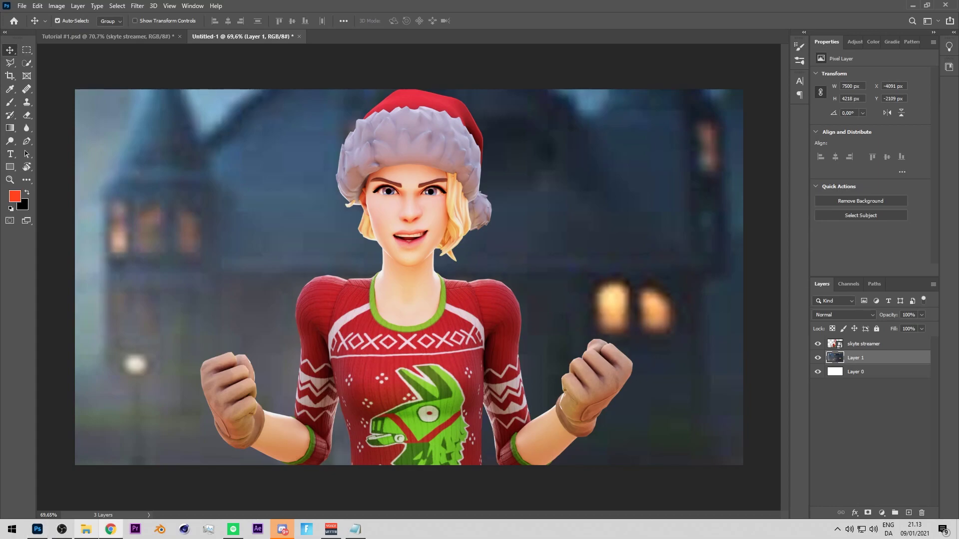
pyautogui.hotkey('ctrl', 'shift', 'a')
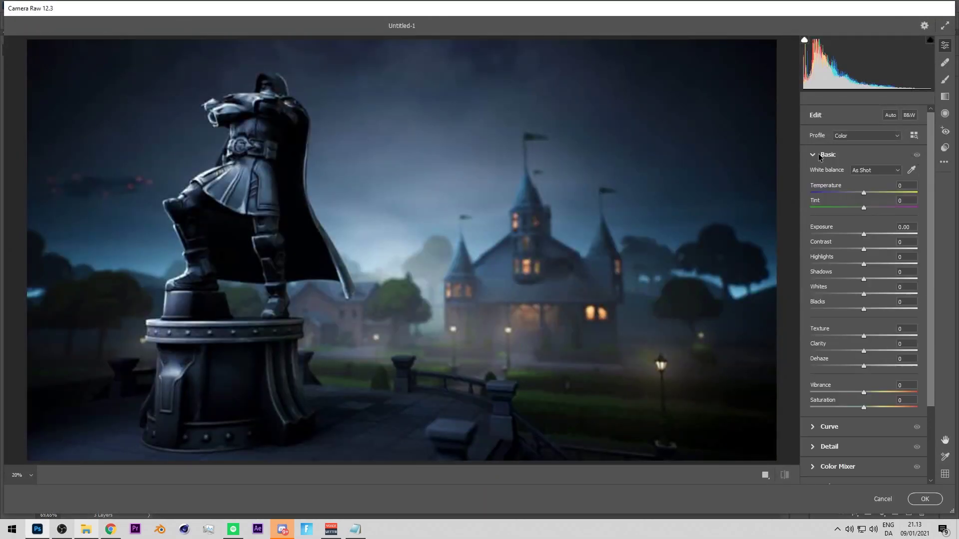
pyautogui.moveTo(863, 336)
pyautogui.mouseDown()
pyautogui.moveTo(842, 337)
pyautogui.moveTo(860, 350)
pyautogui.mouseUp()
pyautogui.click(829, 447)
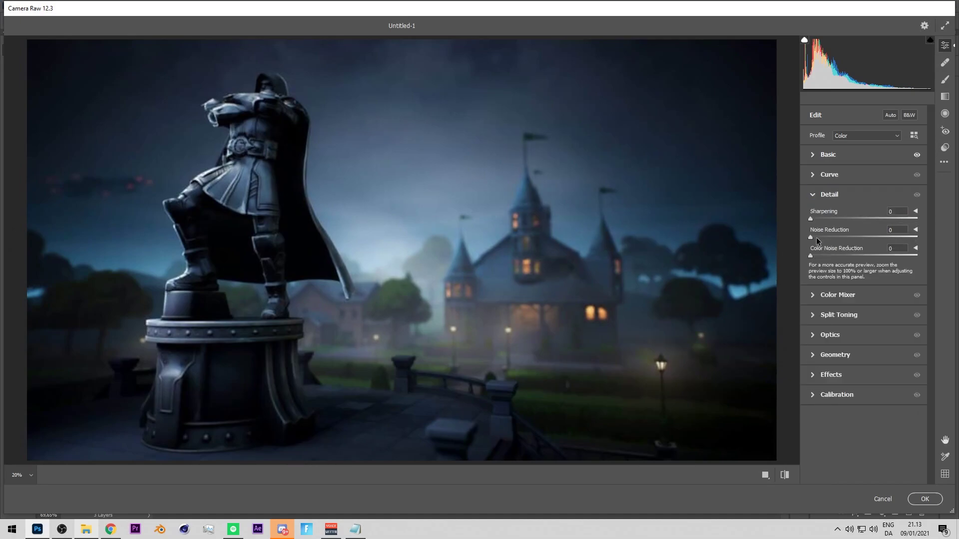
pyautogui.moveTo(880, 241)
pyautogui.mouseDown()
pyautogui.moveTo(862, 219)
pyautogui.moveTo(898, 238)
pyautogui.mouseUp()
pyautogui.click(925, 499)
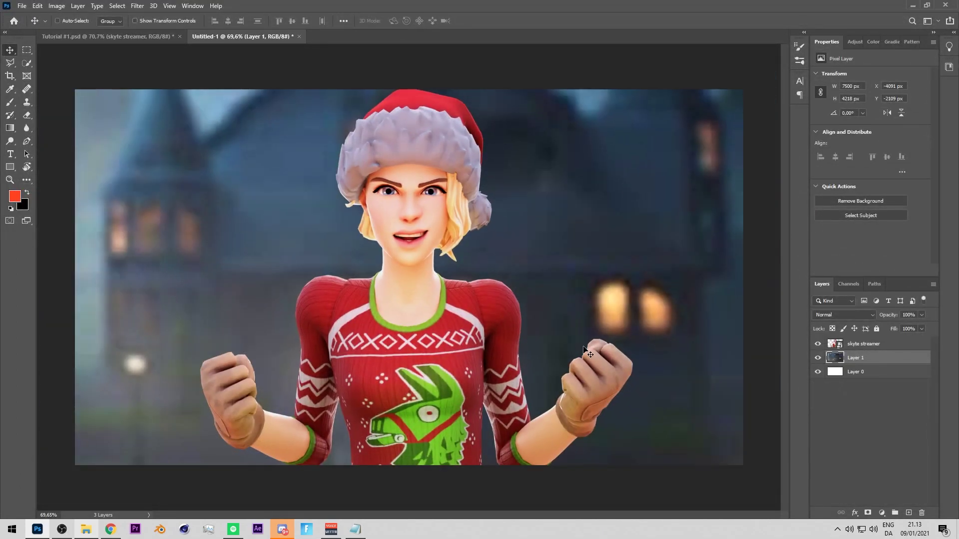
# - Move the castle background straight down to a Y position of about -2022 px
pyautogui.scroll(-1, 583, 346)
pyautogui.scroll(1, 583, 347)
pyautogui.scroll(-1, 583, 347)
pyautogui.scroll(1, 583, 346)
pyautogui.moveTo(497, 330); pyautogui.dragTo(586, 389)
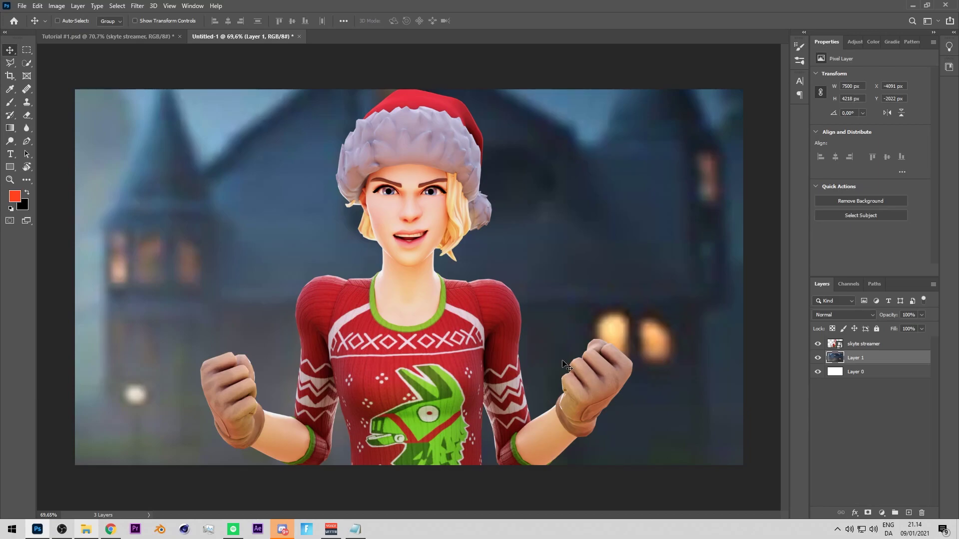
# - Add a Color Balance adjustment layer above the character and clip it to the character layer
pyautogui.click(863, 344)
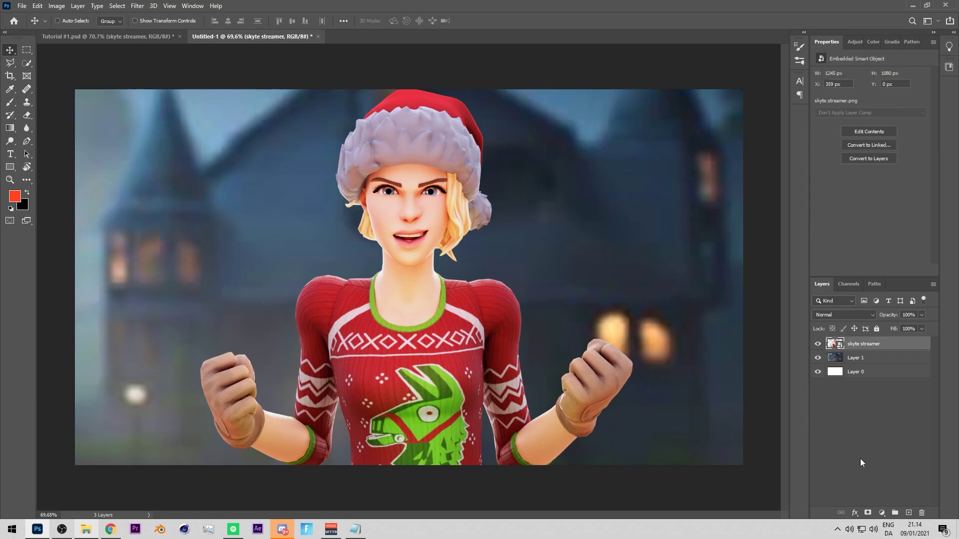
pyautogui.click(881, 513)
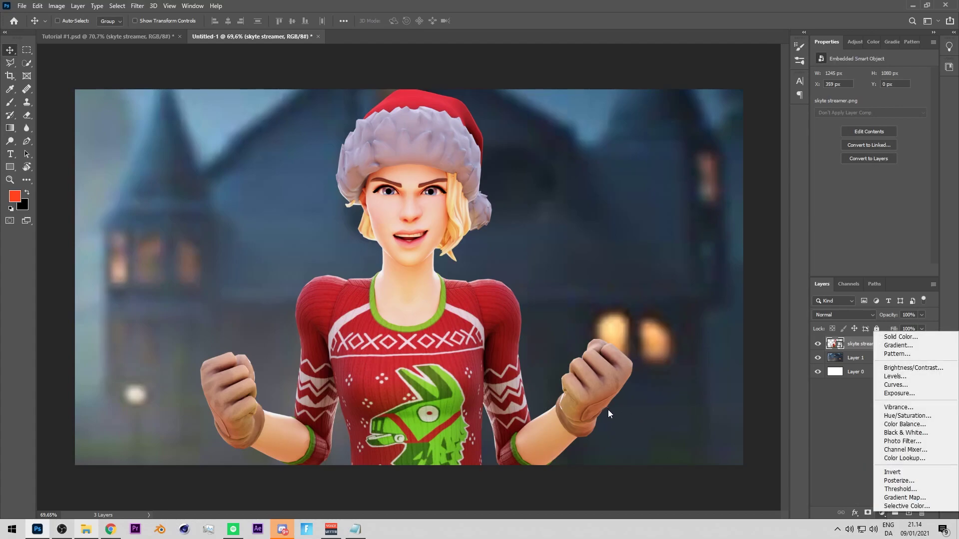
pyautogui.click(919, 424)
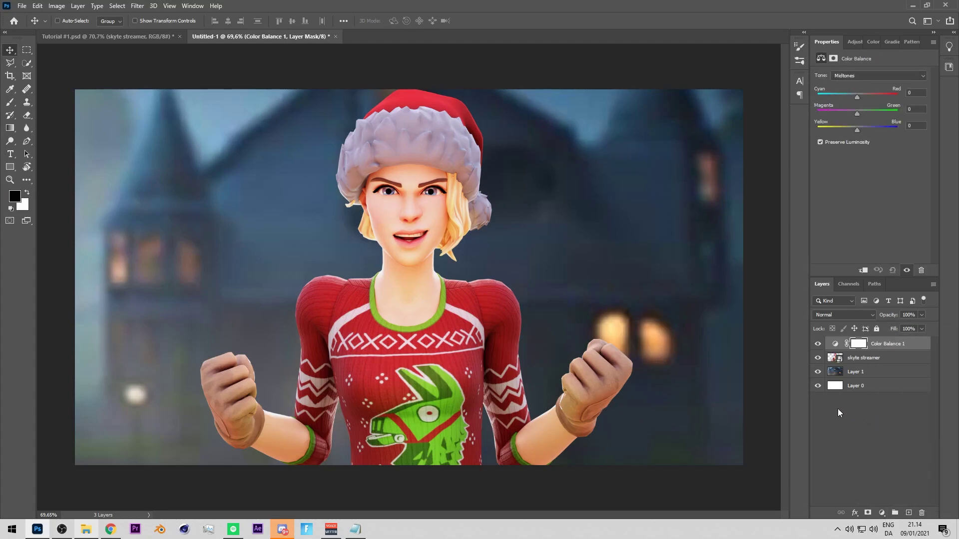
pyautogui.keyDown('alt'); pyautogui.click(883, 349); pyautogui.keyUp('alt')
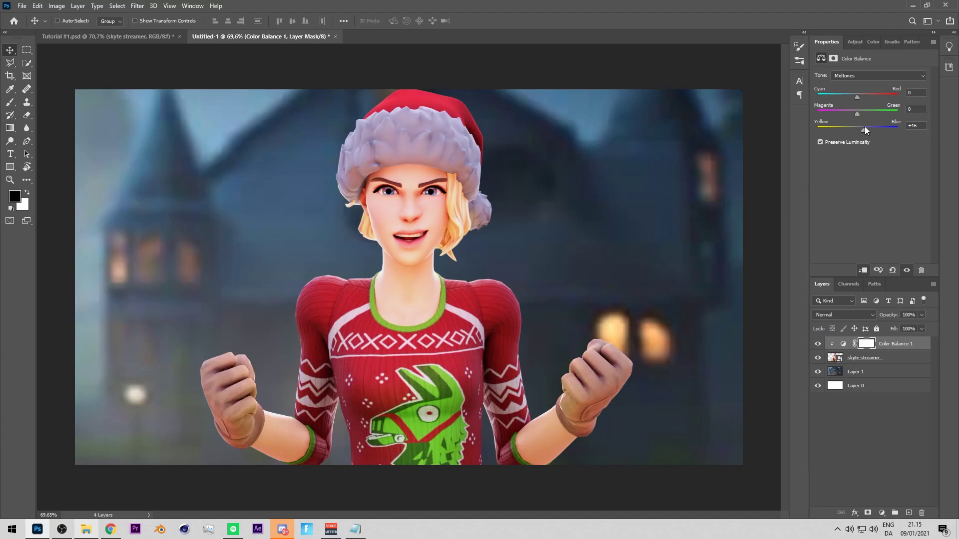
# - Shift the Color Balance midtones toward blue and cyan, and set its highlights to red +11 and yellow-blue -7
pyautogui.moveTo(867, 129); pyautogui.dragTo(864, 129)
pyautogui.moveTo(848, 97); pyautogui.dragTo(850, 94)
pyautogui.click(846, 75)
pyautogui.click(851, 96)
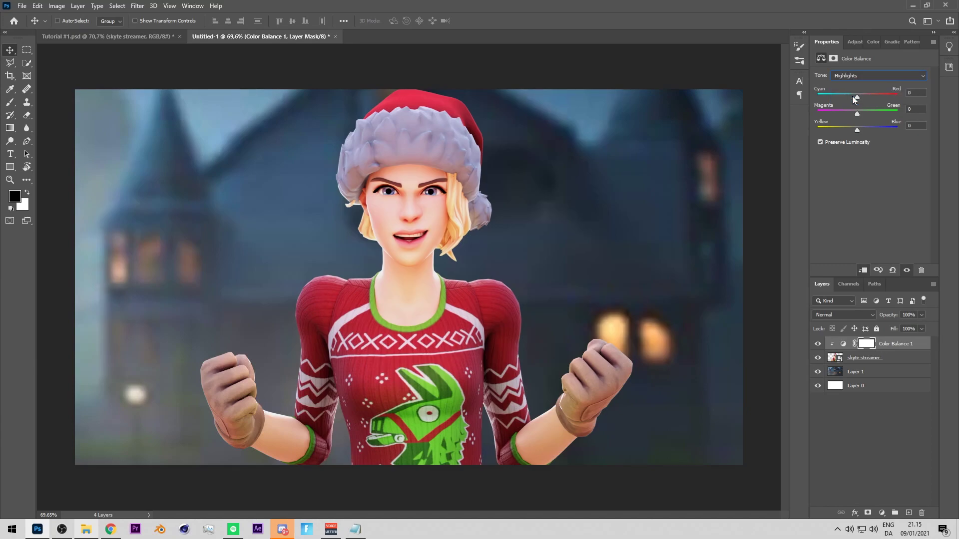
pyautogui.moveTo(860, 97); pyautogui.dragTo(862, 94)
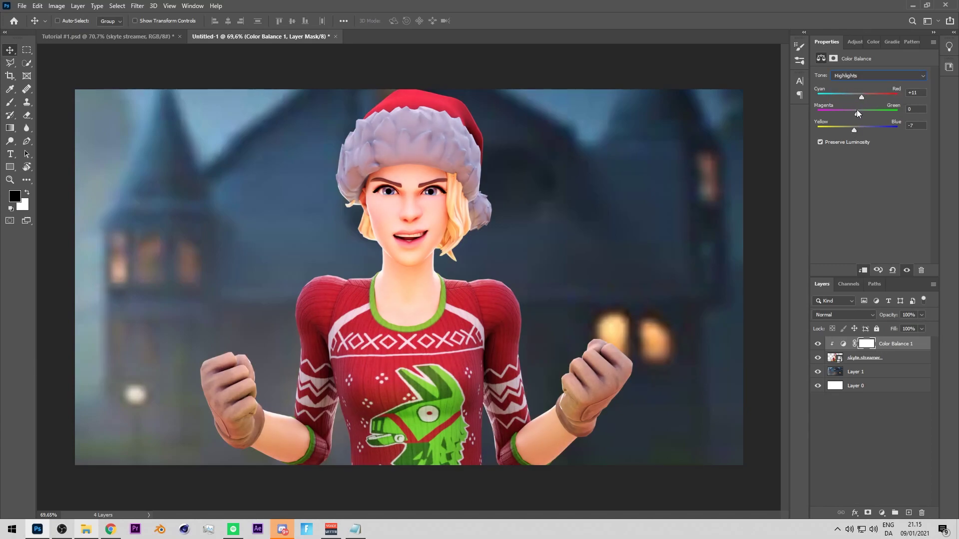
# - Set the Color Balance shadows to cyan-red -20 and yellow-blue +11, and lower the adjustment layer's opacity to 78%
pyautogui.click(865, 75)
pyautogui.click(858, 88)
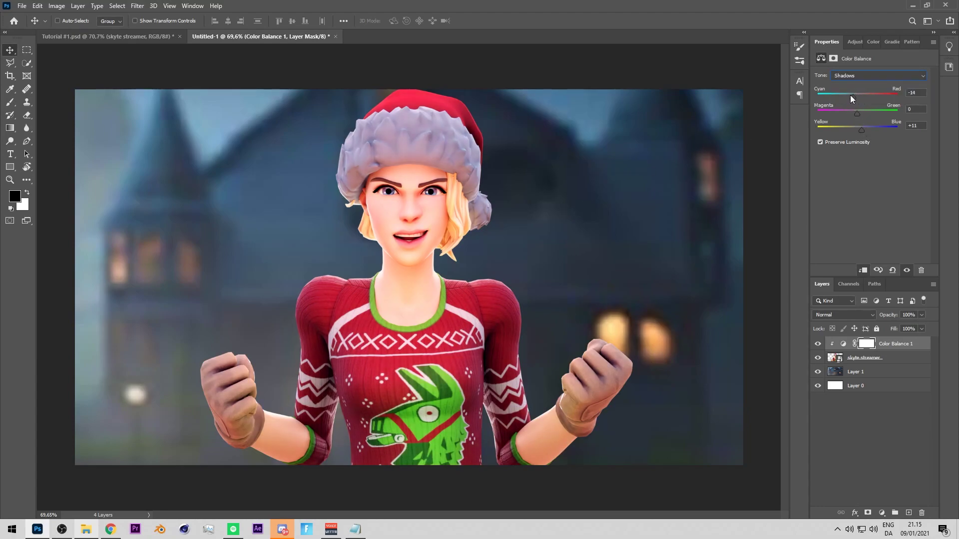
pyautogui.moveTo(922, 315); pyautogui.dragTo(883, 323)
pyautogui.click(817, 343)
pyautogui.click(817, 343)
# - Add a Photo Filter adjustment with the blue colour #0060ff and clip it to the character
pyautogui.click(881, 513)
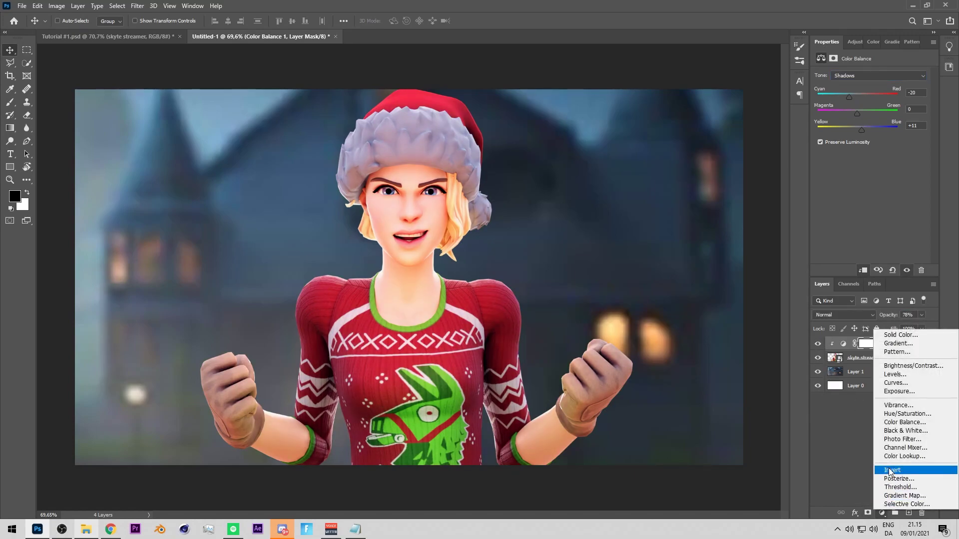
pyautogui.click(905, 440)
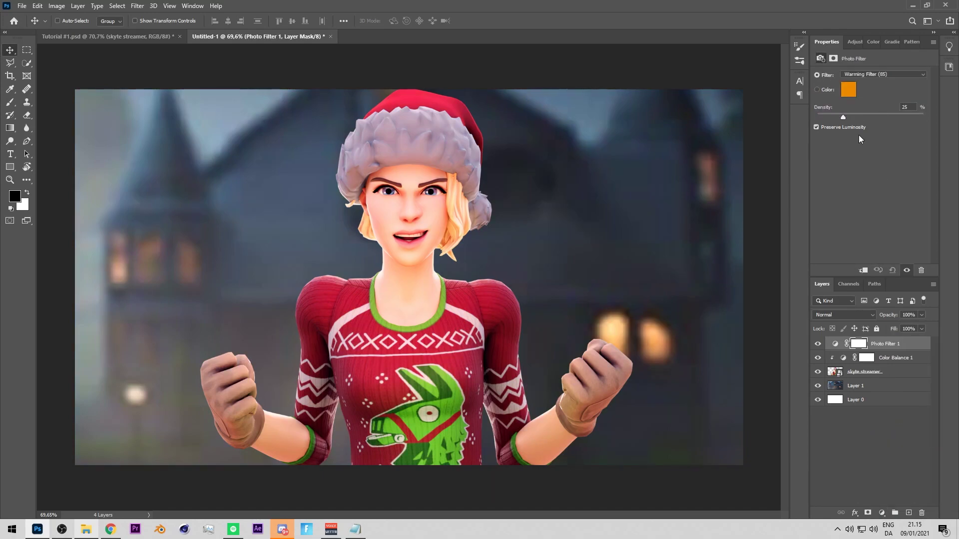
pyautogui.click(847, 91)
pyautogui.moveTo(827, 160); pyautogui.dragTo(829, 167)
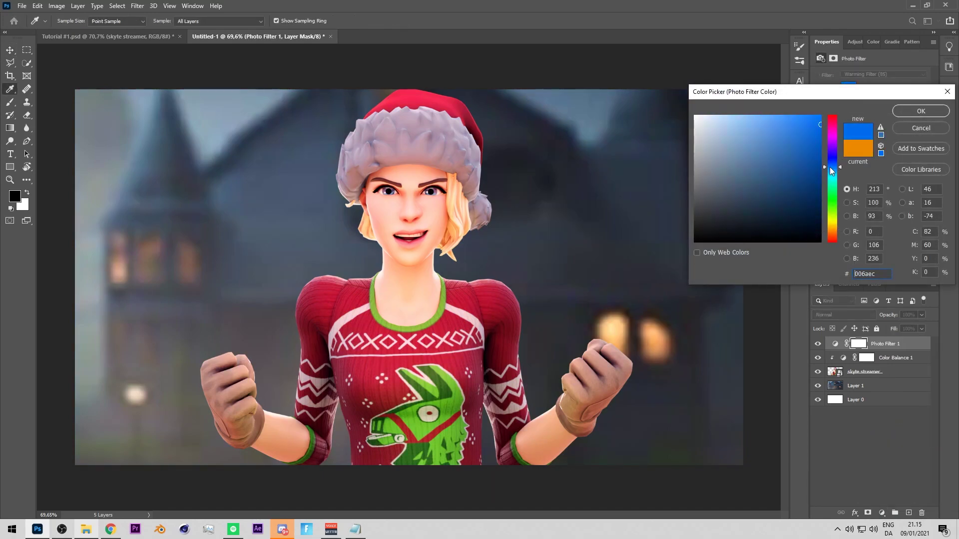
pyautogui.click(907, 112)
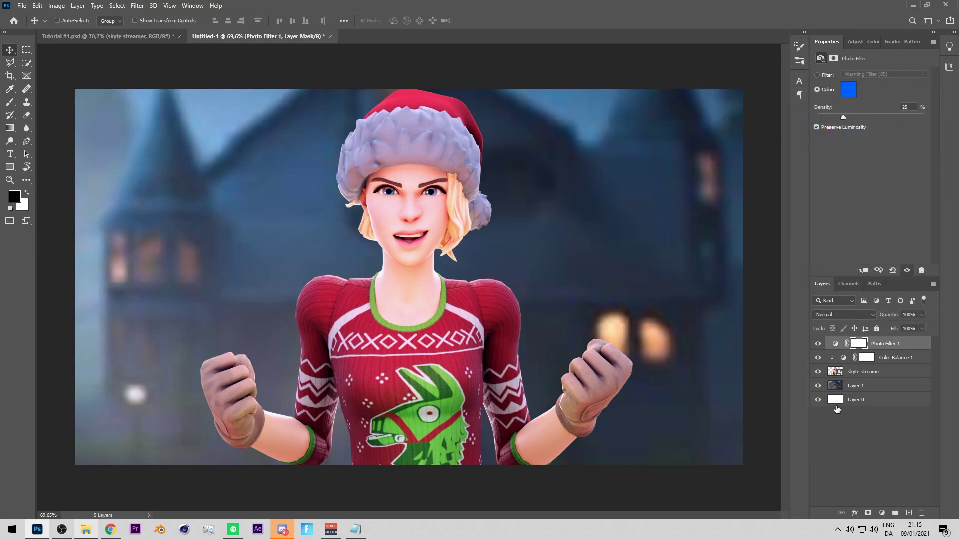
pyautogui.keyDown('alt'); pyautogui.click(849, 350); pyautogui.keyUp('alt')
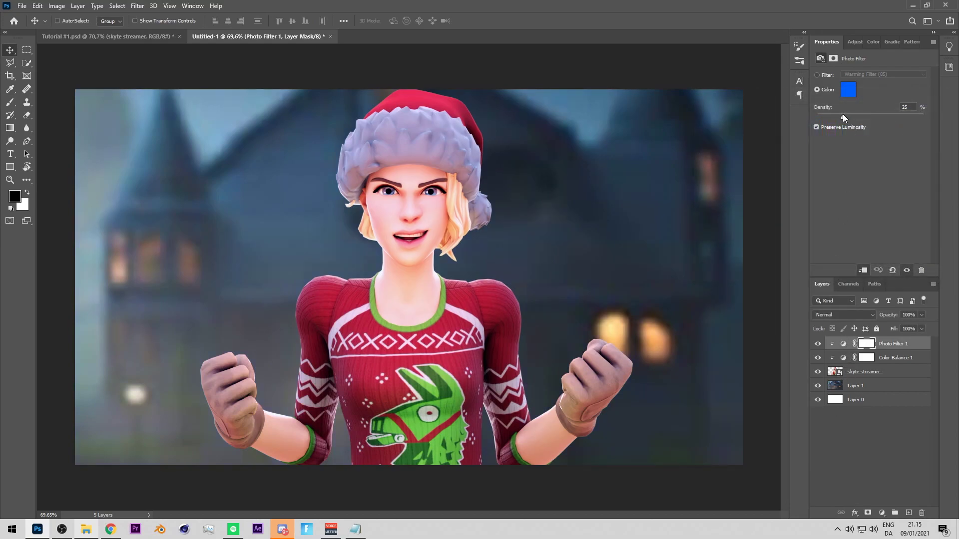
# - Refine the Photo Filter to the blue colour #345aff with a density of 34%
pyautogui.click(847, 90)
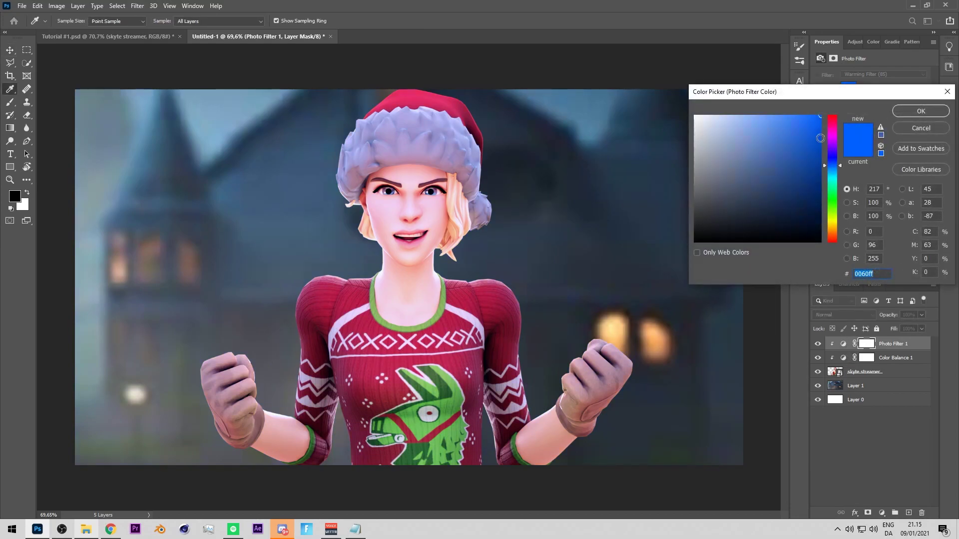
pyautogui.moveTo(828, 159); pyautogui.dragTo(833, 160)
pyautogui.moveTo(804, 117); pyautogui.dragTo(796, 115)
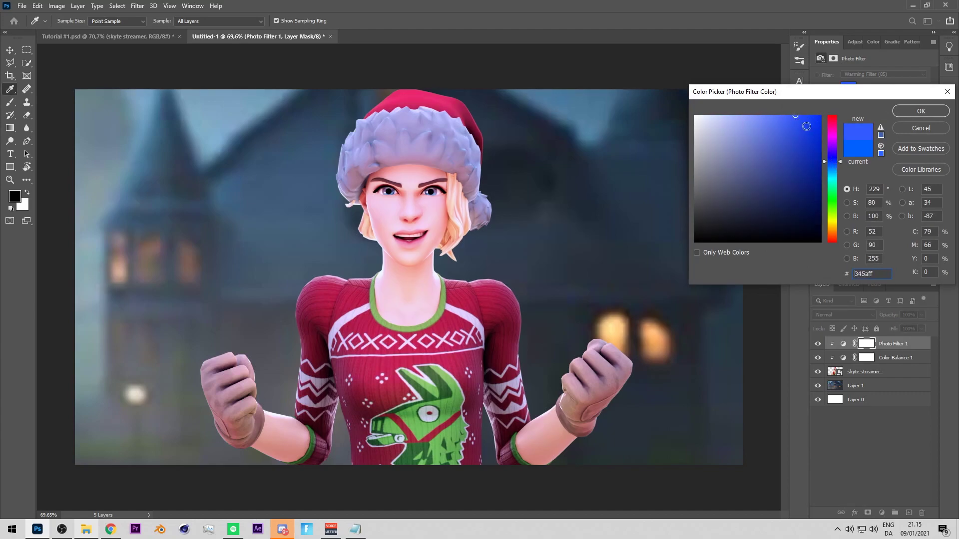
pyautogui.press('v')
pyautogui.click(920, 111)
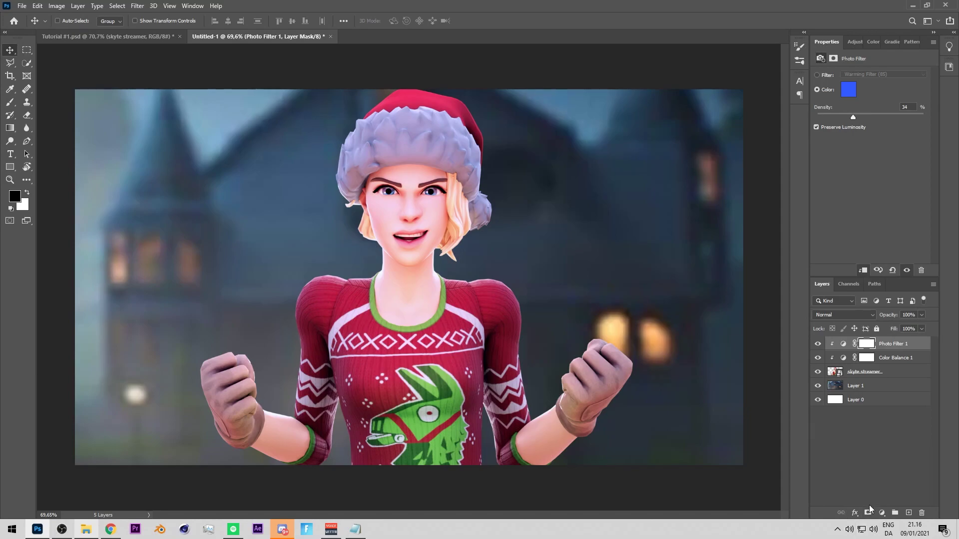
# - Add an Exposure adjustment clipped to the character and set its exposure to -1.35
pyautogui.click(882, 513)
pyautogui.click(746, 454)
pyautogui.click(883, 513)
pyautogui.click(899, 393)
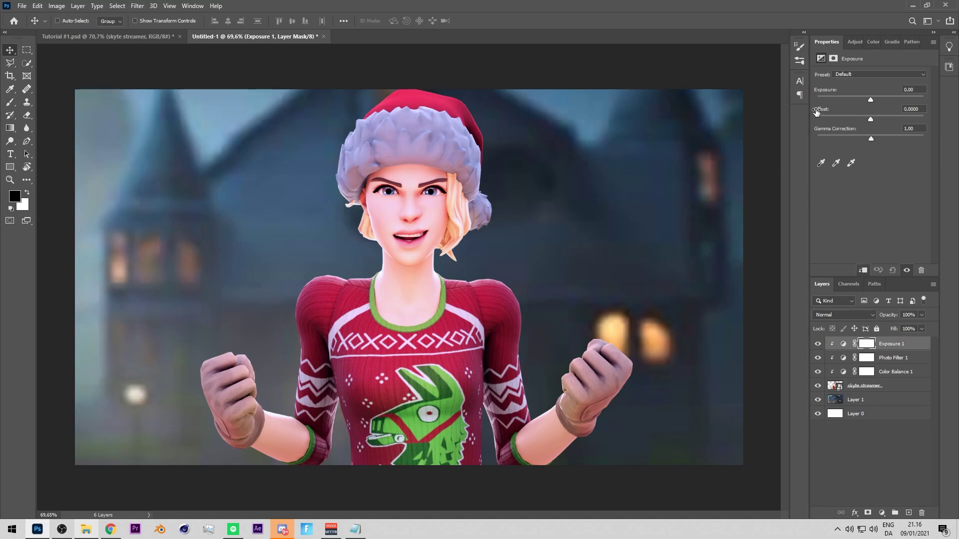
pyautogui.moveTo(873, 98)
pyautogui.mouseDown()
pyautogui.moveTo(847, 98)
pyautogui.moveTo(855, 96)
pyautogui.mouseUp()
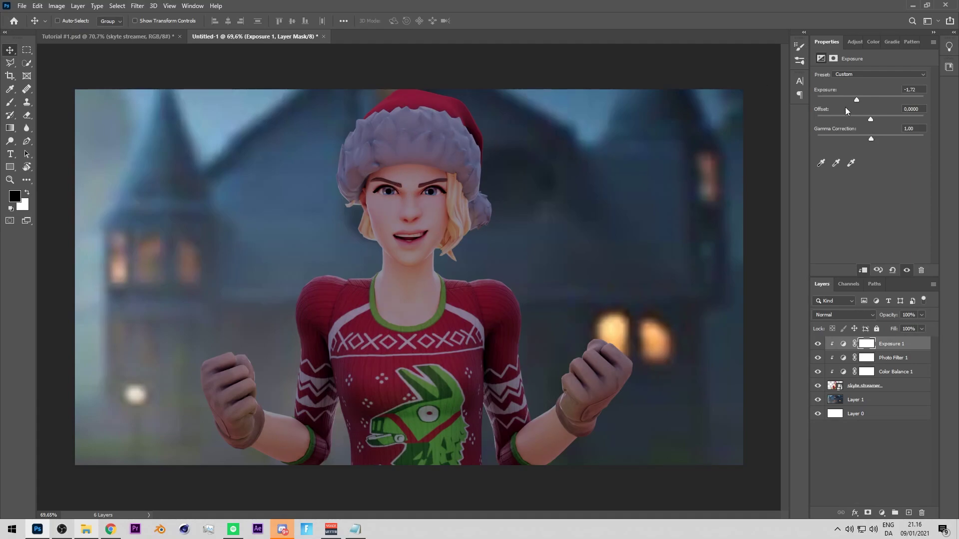
pyautogui.moveTo(857, 101); pyautogui.dragTo(858, 100)
# - Invert the Exposure mask to black and paint the darkening in with a soft white brush over the face, neck and torso
pyautogui.press('ctrl')
pyautogui.hotkey('ctrl', 'i')
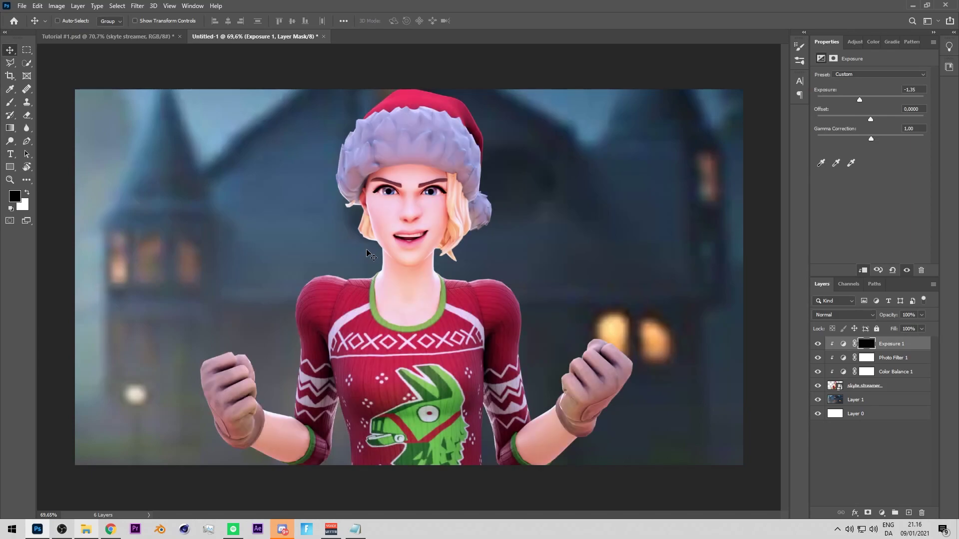
pyautogui.press('b')
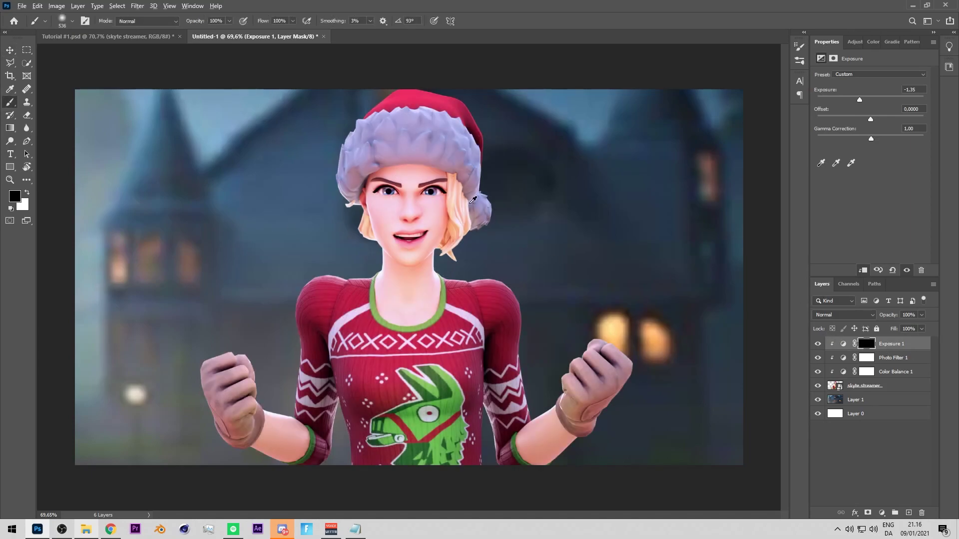
pyautogui.press('x')
pyautogui.moveTo(399, 187); pyautogui.dragTo(439, 188)
pyautogui.moveTo(443, 327)
pyautogui.mouseDown()
pyautogui.moveTo(580, 290)
pyautogui.moveTo(439, 240)
pyautogui.mouseUp()
pyautogui.moveTo(370, 265); pyautogui.dragTo(534, 291)
pyautogui.moveTo(354, 288)
pyautogui.mouseDown()
pyautogui.moveTo(381, 100)
pyautogui.moveTo(379, 175)
pyautogui.mouseUp()
pyautogui.moveTo(349, 214); pyautogui.dragTo(132, 243)
# - Paint black with a soft brush around the hat, arms and fists on the Exposure mask to keep the character's outer edges bright
pyautogui.press('x')
pyautogui.moveTo(317, 218)
pyautogui.mouseDown()
pyautogui.moveTo(305, 131)
pyautogui.moveTo(292, 164)
pyautogui.mouseUp()
pyautogui.moveTo(460, 117)
pyautogui.mouseDown()
pyautogui.moveTo(452, 116)
pyautogui.moveTo(525, 250)
pyautogui.moveTo(491, 255)
pyautogui.mouseUp()
pyautogui.moveTo(472, 257); pyautogui.dragTo(489, 265)
pyautogui.moveTo(569, 322)
pyautogui.mouseDown()
pyautogui.moveTo(638, 317)
pyautogui.moveTo(585, 486)
pyautogui.moveTo(562, 472)
pyautogui.mouseUp()
pyautogui.moveTo(305, 381); pyautogui.dragTo(292, 381)
pyautogui.moveTo(257, 392)
pyautogui.mouseDown()
pyautogui.moveTo(276, 378)
pyautogui.moveTo(266, 375)
pyautogui.mouseUp()
pyautogui.moveTo(269, 328)
pyautogui.mouseDown()
pyautogui.moveTo(271, 270)
pyautogui.moveTo(298, 245)
pyautogui.moveTo(278, 262)
pyautogui.mouseUp()
pyautogui.moveTo(171, 331)
pyautogui.mouseDown()
pyautogui.moveTo(151, 372)
pyautogui.moveTo(173, 428)
pyautogui.mouseUp()
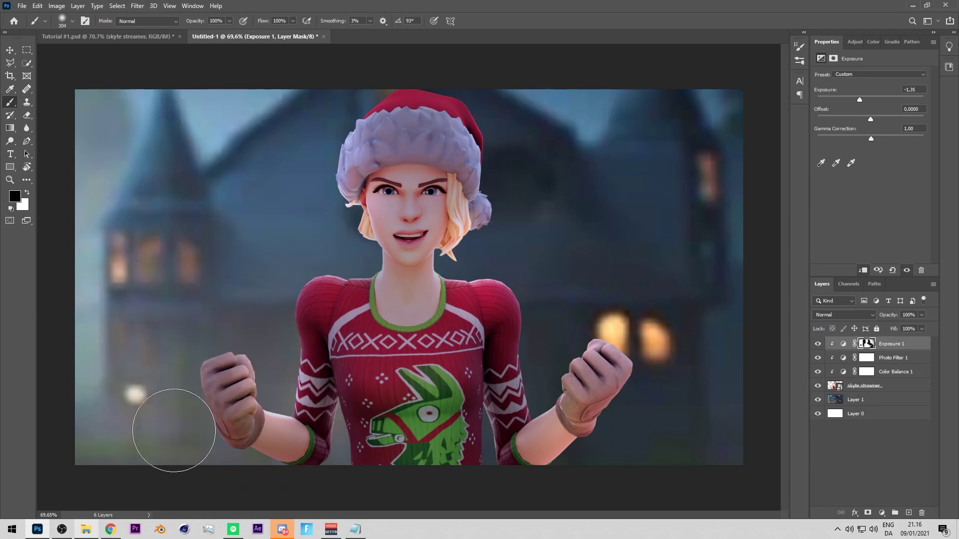
pyautogui.keyDown('alt'); pyautogui.rightClick(322, 443); pyautogui.keyUp('alt')
pyautogui.moveTo(323, 443); pyautogui.dragTo(306, 443)
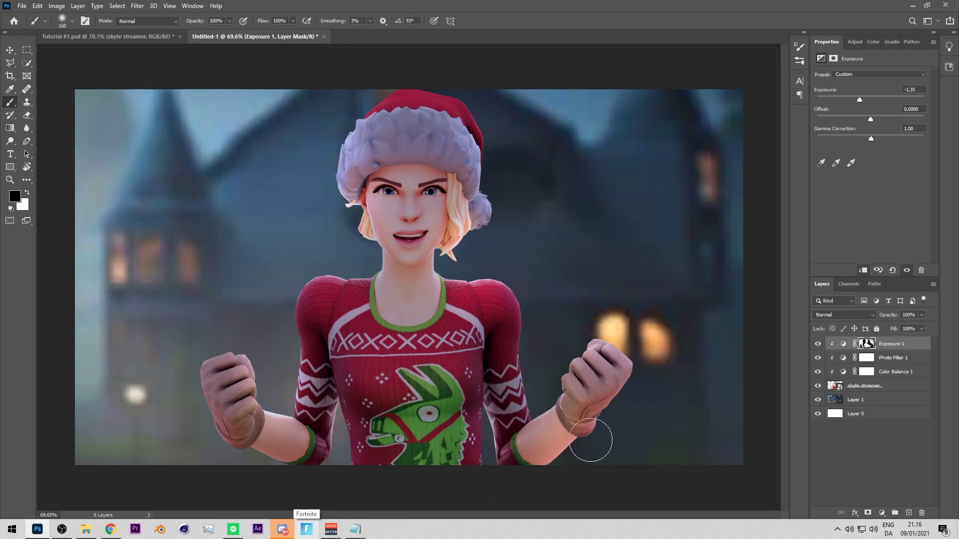
# - Compare the character with and without the darkening Exposure adjustment
pyautogui.click(818, 344)
pyautogui.click(817, 344)
pyautogui.click(820, 345)
pyautogui.click(820, 344)
pyautogui.click(820, 344)
pyautogui.click(820, 344)
pyautogui.click(821, 344)
pyautogui.click(819, 343)
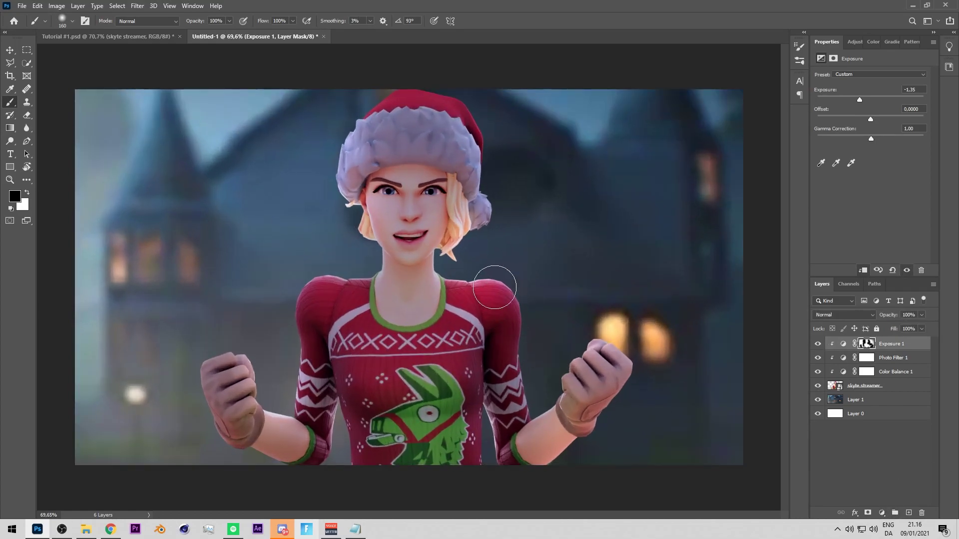
pyautogui.scroll(3, 350, 230)
pyautogui.moveTo(345, 225); pyautogui.dragTo(623, 276)
pyautogui.hotkey('ctrl', '0')
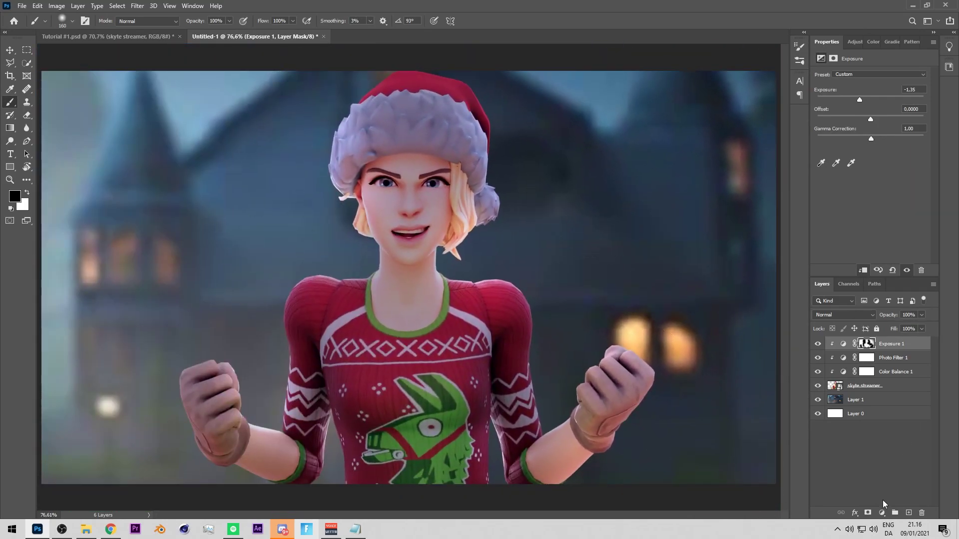
# - Add a second Exposure adjustment clipped to the character and set its exposure to +0.85
pyautogui.click(882, 513)
pyautogui.click(892, 393)
pyautogui.keyDown('alt'); pyautogui.click(881, 348); pyautogui.keyUp('alt')
pyautogui.moveTo(870, 98); pyautogui.dragTo(877, 100)
# - Invert the second Exposure mask to black and paint the brightening in over the character's left half with a large soft white brush
pyautogui.scroll(-3, 322, 207)
pyautogui.moveTo(285, 265); pyautogui.dragTo(370, 282)
pyautogui.press('x')
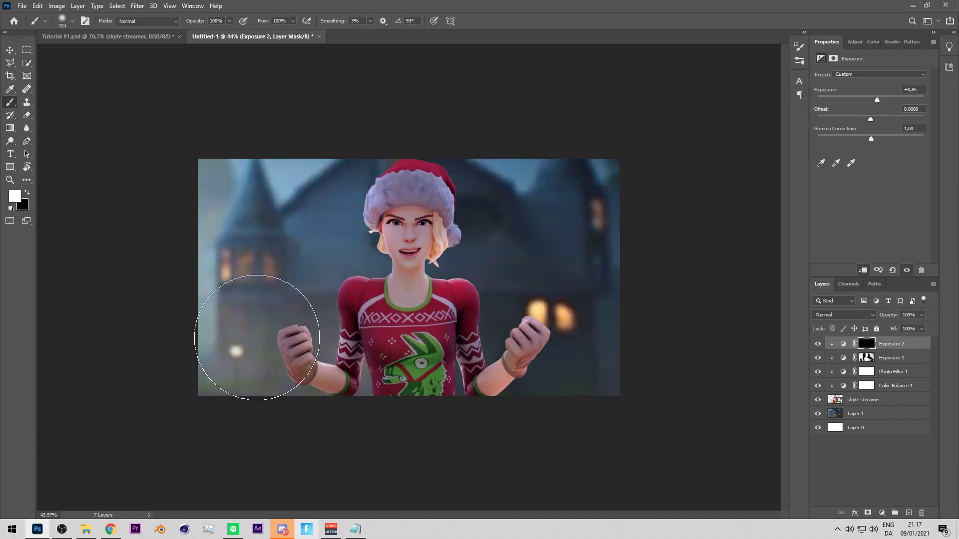
pyautogui.moveTo(275, 325)
pyautogui.mouseDown()
pyautogui.moveTo(312, 283)
pyautogui.moveTo(347, 107)
pyautogui.moveTo(315, 310)
pyautogui.moveTo(338, 360)
pyautogui.moveTo(334, 399)
pyautogui.mouseUp()
pyautogui.press('x')
pyautogui.press('[')
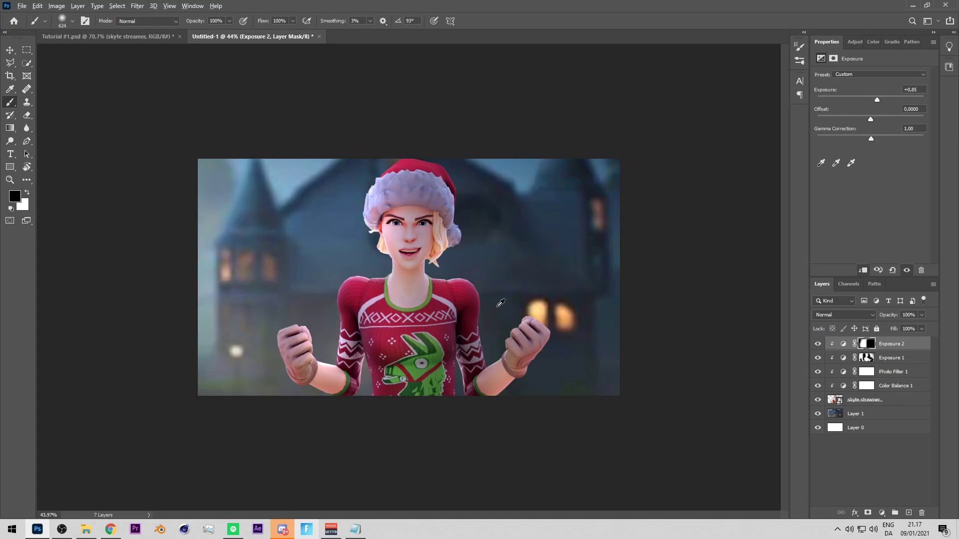
pyautogui.scroll(5, 501, 303)
pyautogui.press('v')
# - Add a third Exposure adjustment clipped to the character, set its exposure to -1.72 and invert its mask to black
pyautogui.click(881, 513)
pyautogui.click(903, 395)
pyautogui.moveTo(871, 100); pyautogui.dragTo(856, 99)
pyautogui.keyDown('alt'); pyautogui.click(869, 346); pyautogui.keyUp('alt')
pyautogui.moveTo(855, 100); pyautogui.dragTo(856, 99)
pyautogui.hotkey('ctrl', 'i')
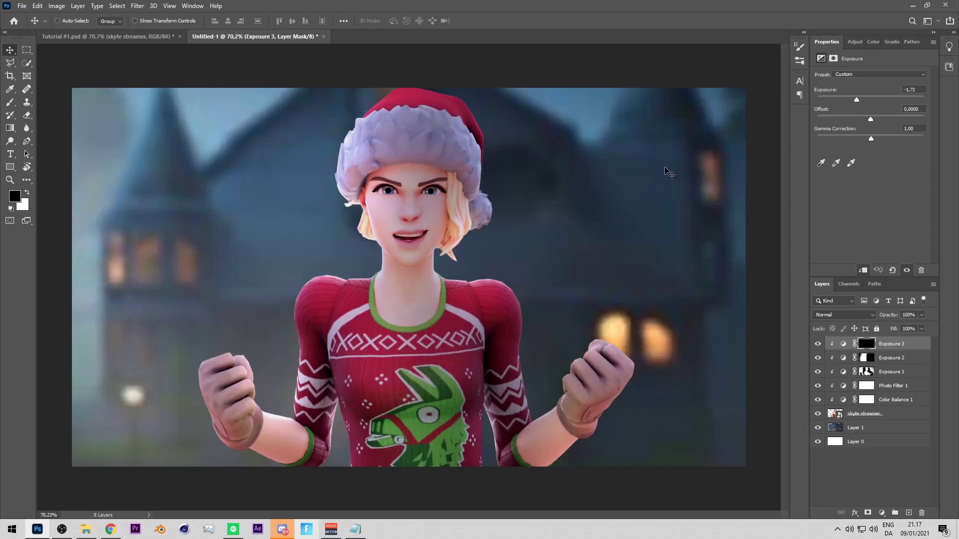
# - Paint the third Exposure's darkening over the character's right half with a large soft white brush, clearing the left half with black
pyautogui.press('b')
pyautogui.scroll(-3, 562, 236)
pyautogui.press('x')
pyautogui.rightClick(576, 247)
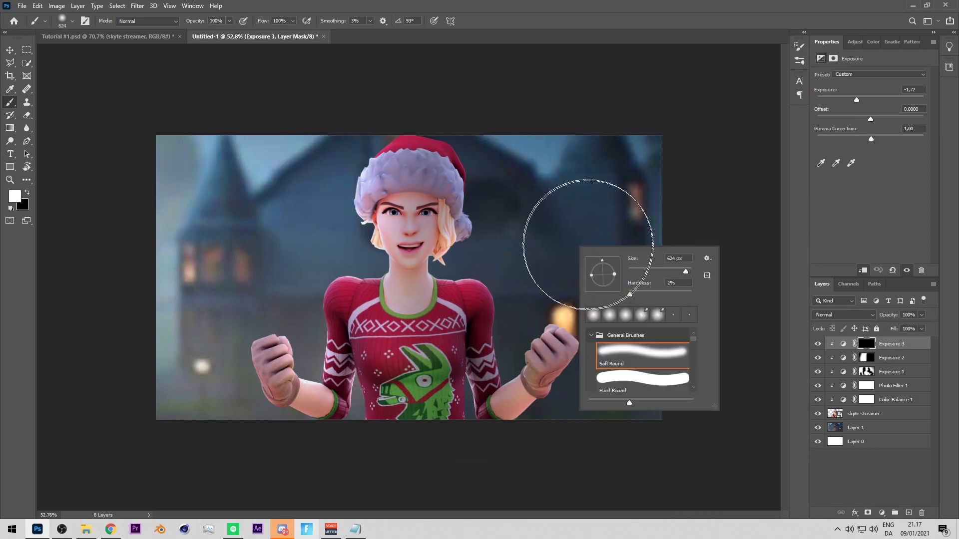
pyautogui.click(556, 236)
pyautogui.moveTo(534, 232); pyautogui.dragTo(568, 232)
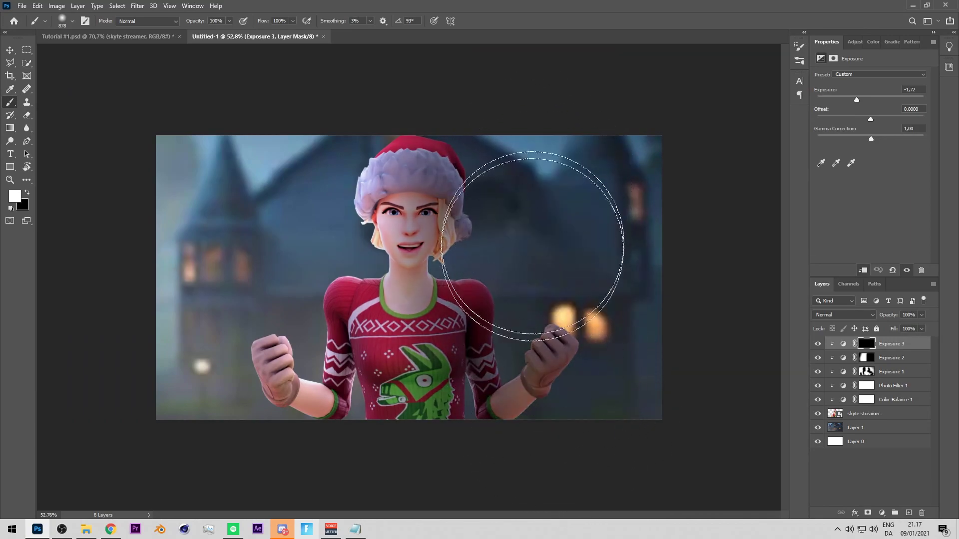
pyautogui.moveTo(500, 169); pyautogui.dragTo(525, 445)
pyautogui.press('x')
pyautogui.moveTo(361, 217); pyautogui.dragTo(323, 343)
pyautogui.moveTo(330, 225); pyautogui.dragTo(251, 235)
pyautogui.keyDown('alt'); pyautogui.rightClick(321, 310); pyautogui.keyUp('alt')
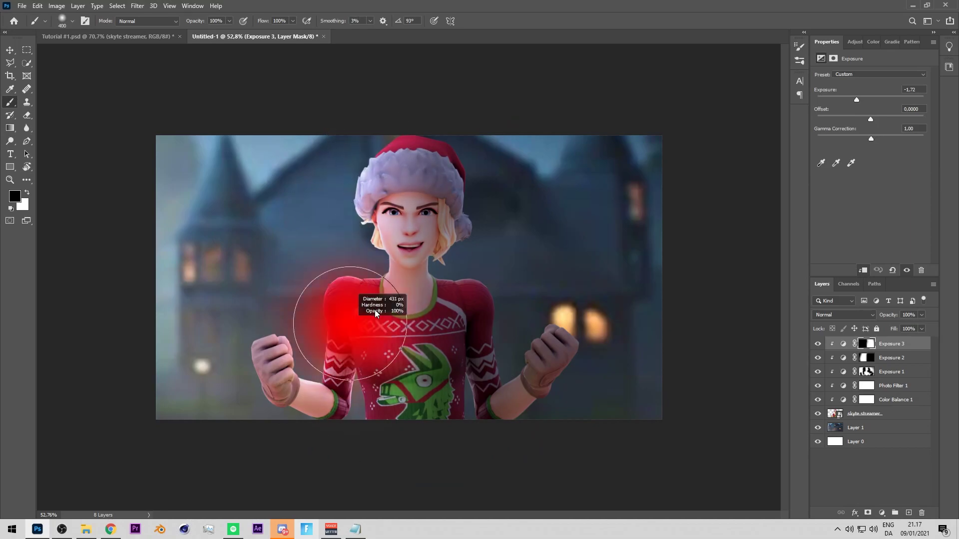
pyautogui.scroll(2, 428, 252)
pyautogui.press('x')
pyautogui.scroll(1, 704, 287)
# - Reduce the third Exposure adjustment's opacity to 50% and compare the character with and without it
pyautogui.press('v')
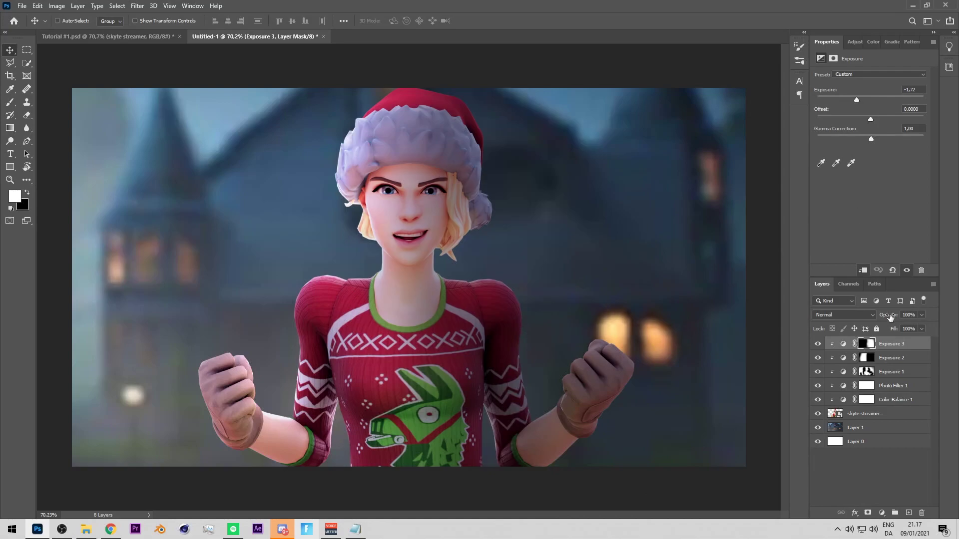
pyautogui.click(817, 344)
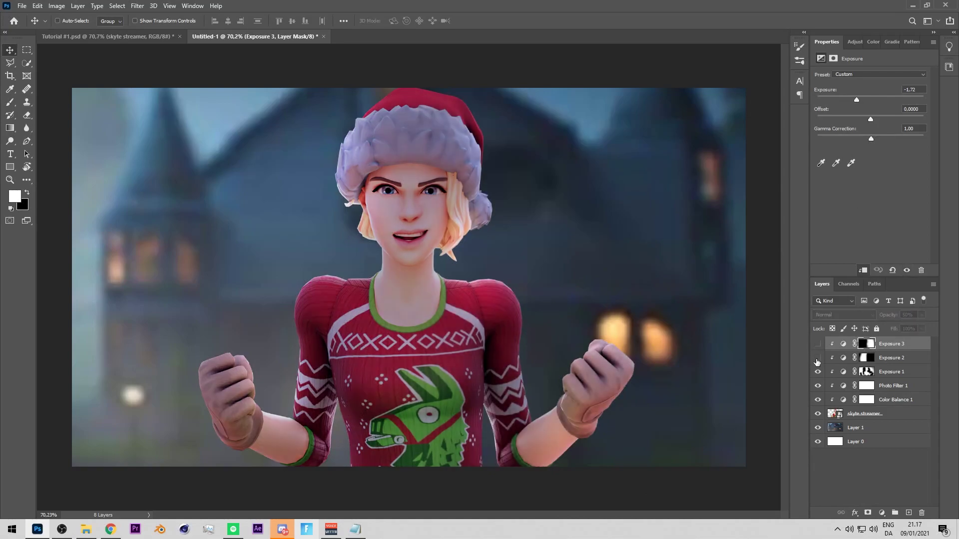
pyautogui.click(817, 344)
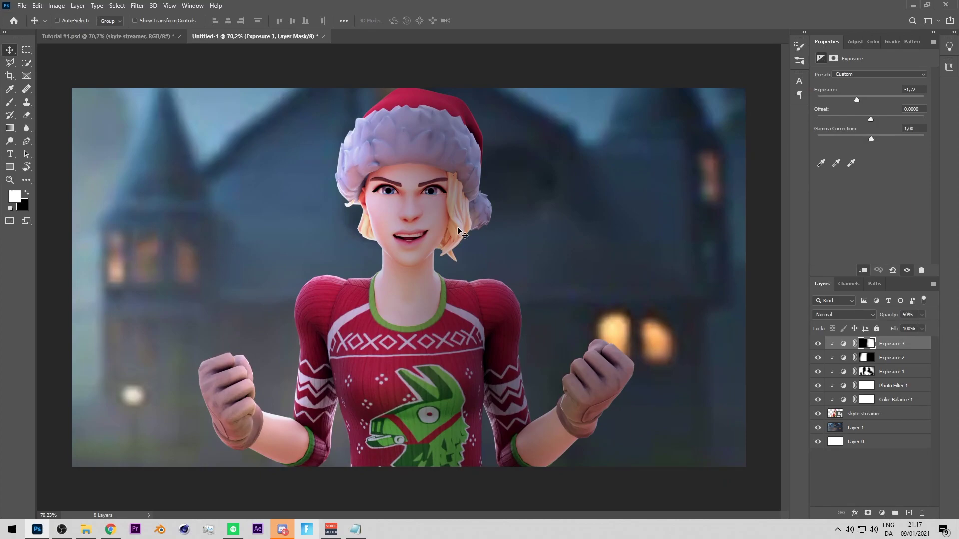
pyautogui.scroll(6, 185, 221)
pyautogui.moveTo(217, 219); pyautogui.dragTo(526, 192)
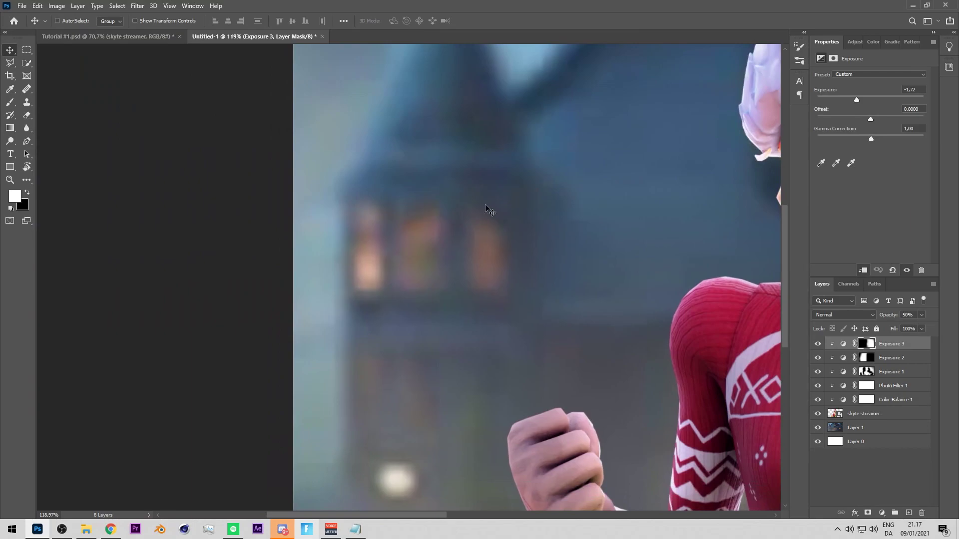
pyautogui.scroll(-6, 501, 204)
pyautogui.scroll(1, 649, 320)
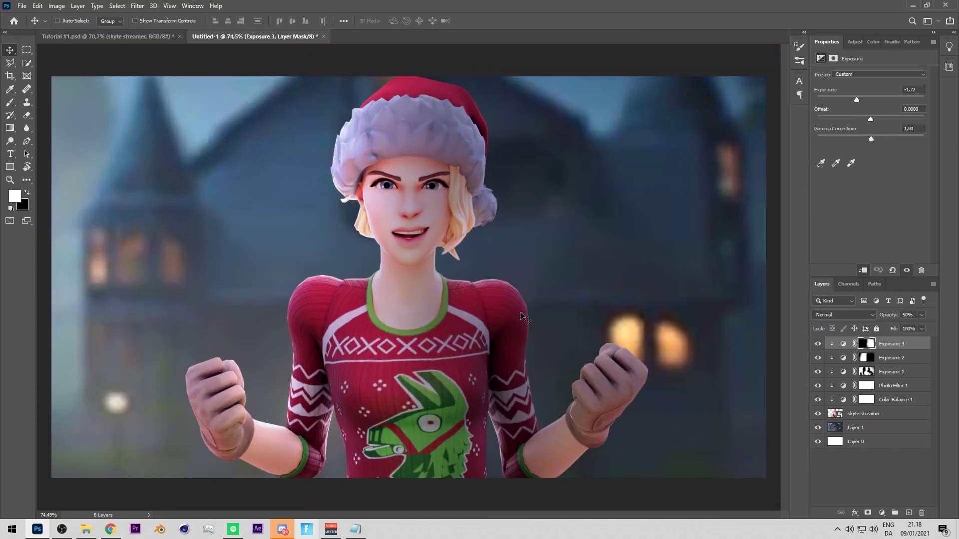
# - Add a clipped, colorized Hue/Saturation adjustment with hue 22, saturation 100 and lightness +59, and invert its mask to black
pyautogui.click(882, 513)
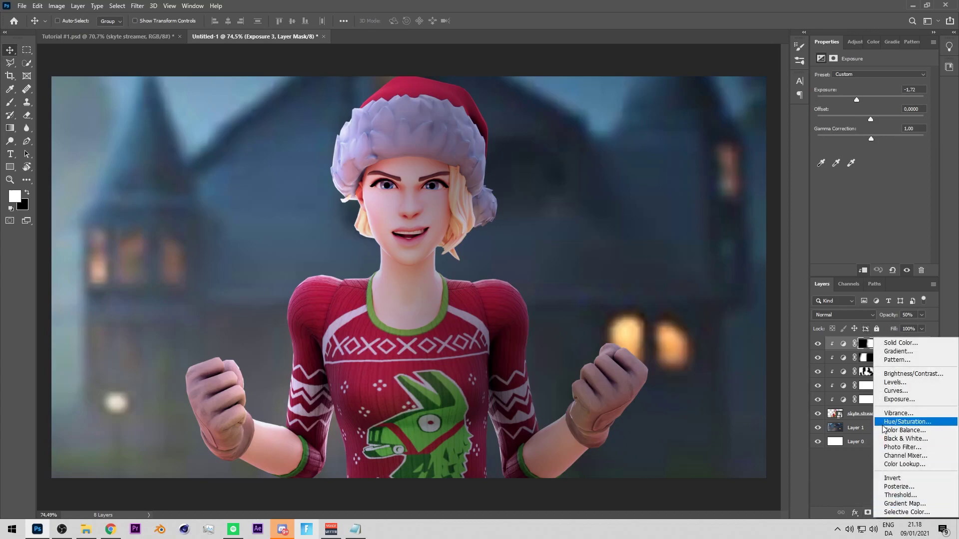
pyautogui.click(906, 422)
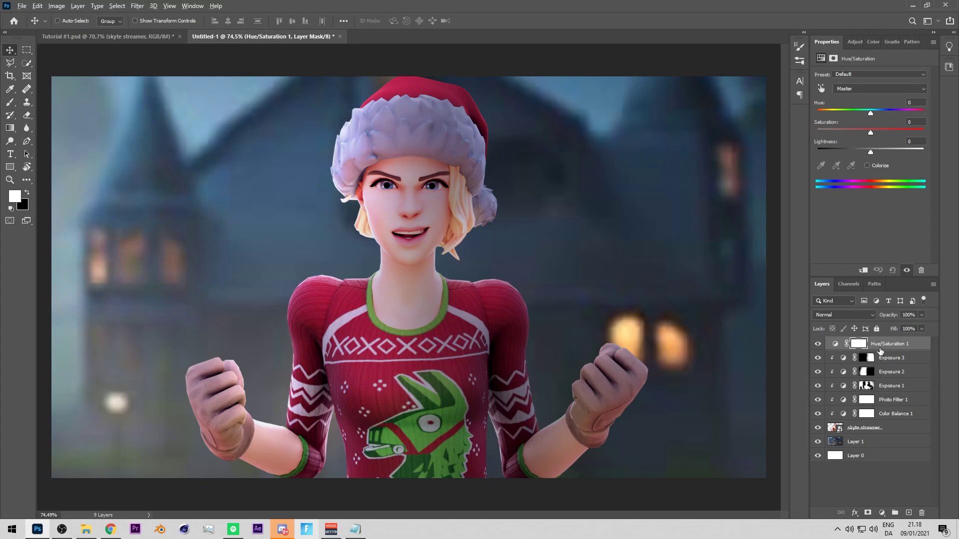
pyautogui.keyDown('alt'); pyautogui.click(902, 346); pyautogui.keyUp('alt')
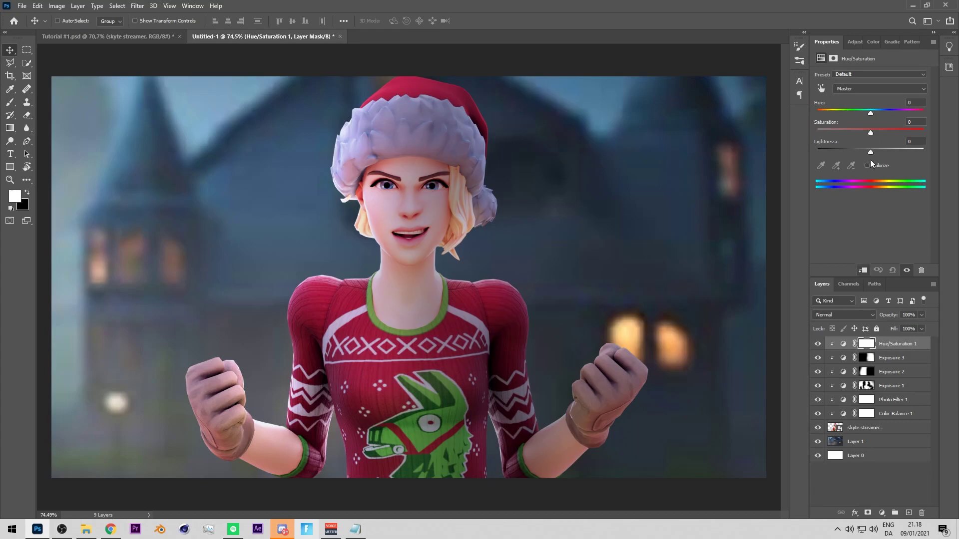
pyautogui.click(867, 165)
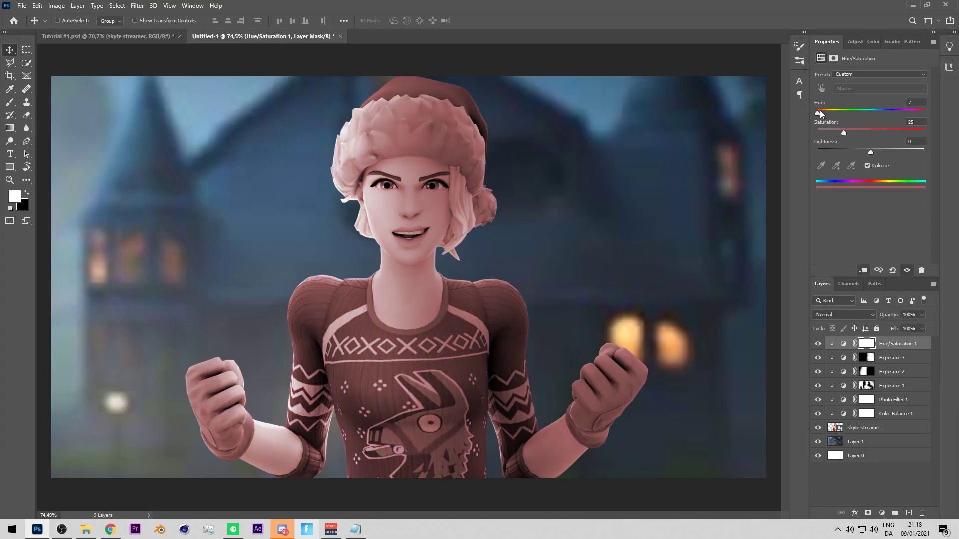
pyautogui.moveTo(820, 110); pyautogui.dragTo(824, 111)
pyautogui.moveTo(871, 151); pyautogui.dragTo(903, 151)
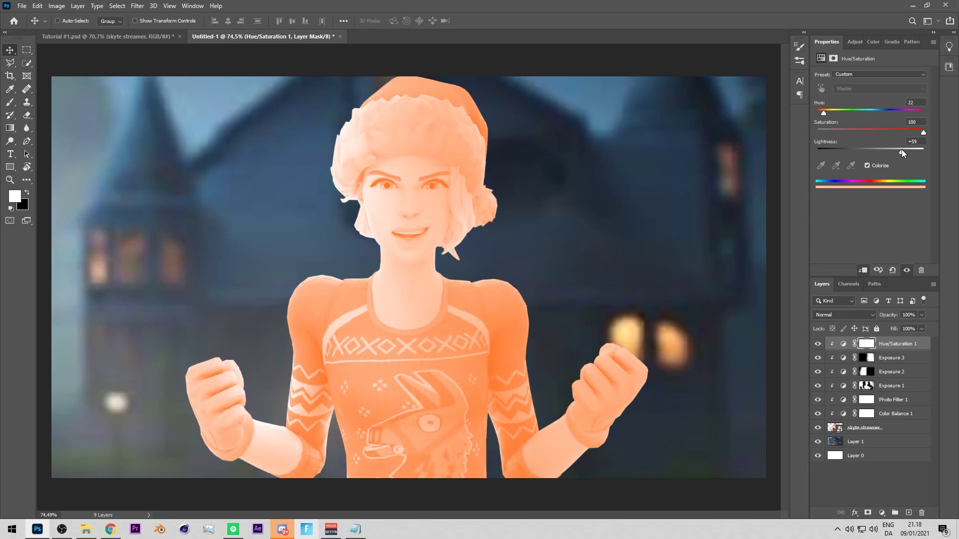
pyautogui.hotkey('ctrl', 'i')
pyautogui.press('b')
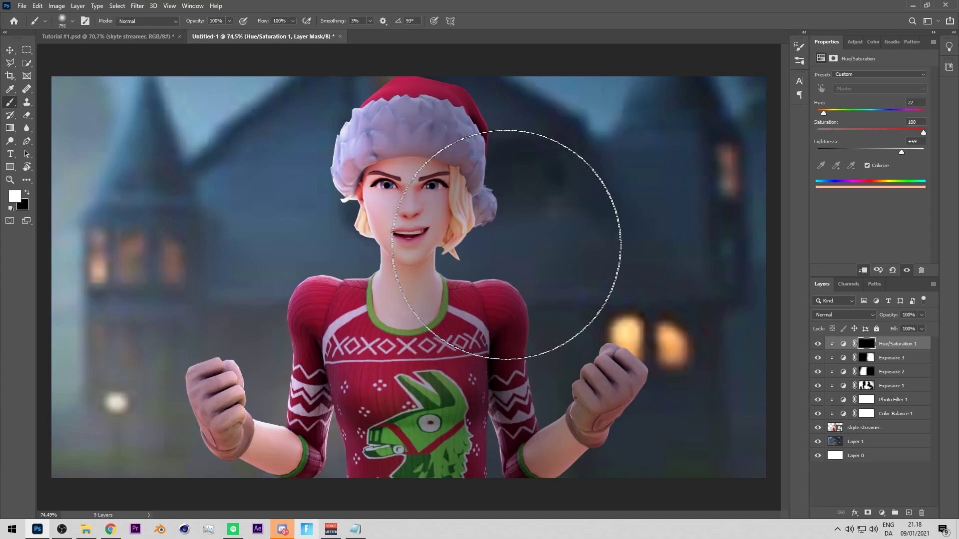
# - Try painting a broad orange glow over the right shoulder, hair and pom-pom with a large soft brush on the Hue/Saturation mask
pyautogui.moveTo(540, 280); pyautogui.dragTo(501, 281)
pyautogui.moveTo(509, 280)
pyautogui.mouseDown()
pyautogui.moveTo(520, 284)
pyautogui.moveTo(521, 274)
pyautogui.mouseUp()
pyautogui.moveTo(545, 182); pyautogui.dragTo(585, 345)
pyautogui.press('x')
pyautogui.press('x')
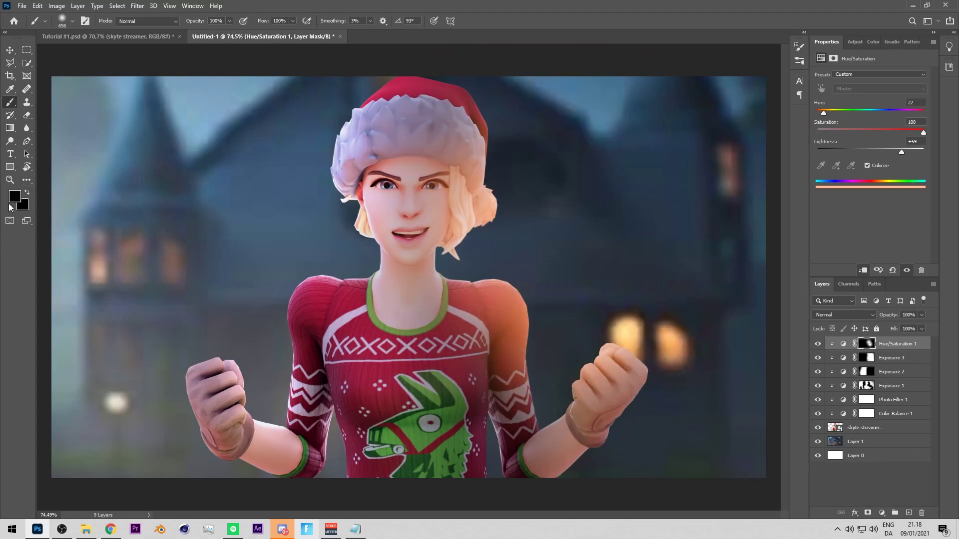
pyautogui.moveTo(552, 135)
pyautogui.mouseDown()
pyautogui.moveTo(565, 251)
pyautogui.moveTo(551, 249)
pyautogui.moveTo(559, 249)
pyautogui.mouseUp()
pyautogui.press('x')
pyautogui.moveTo(461, 238)
pyautogui.mouseDown()
pyautogui.moveTo(479, 232)
pyautogui.moveTo(578, 300)
pyautogui.moveTo(478, 384)
pyautogui.mouseUp()
pyautogui.press('x')
pyautogui.moveTo(516, 293); pyautogui.dragTo(424, 278)
# - Paint a thin orange rim light along the hair and pom-pom edges with a small brush and set the Hue/Saturation lightness to +43
pyautogui.scroll(1, 468, 247)
pyautogui.scroll(15, 472, 248)
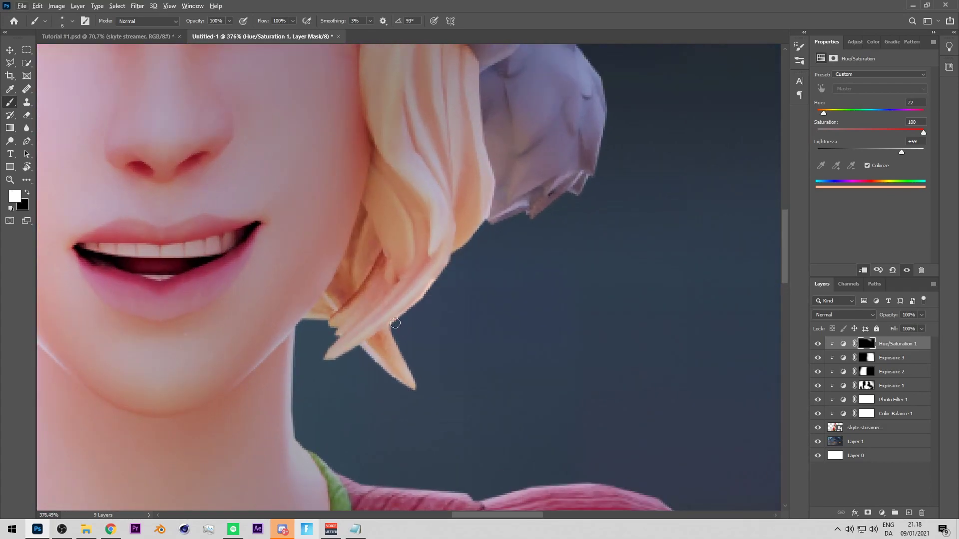
pyautogui.press('[')
pyautogui.press('[')
pyautogui.press('[')
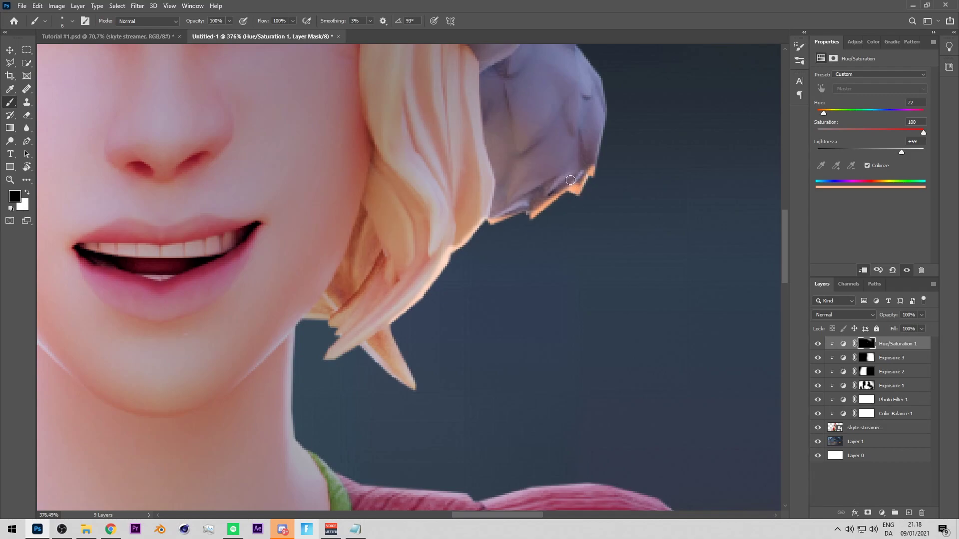
pyautogui.press(']')
pyautogui.press(']')
pyautogui.press(']')
pyautogui.press(']')
pyautogui.press(']')
pyautogui.press(']')
pyautogui.moveTo(897, 155); pyautogui.dragTo(891, 152)
pyautogui.hotkey('ctrl', '0')
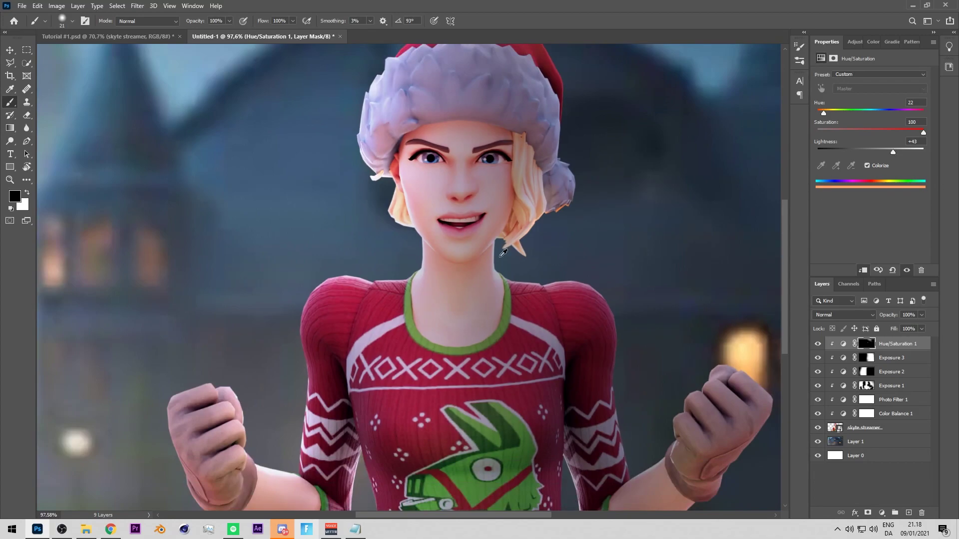
# - Paint a thin orange rim light down the right edge of the neck to the sweater collar
pyautogui.scroll(9, 494, 245)
pyautogui.press('x')
pyautogui.keyDown('alt'); pyautogui.rightClick(511, 232); pyautogui.keyUp('alt')
pyautogui.moveTo(510, 218); pyautogui.dragTo(514, 230)
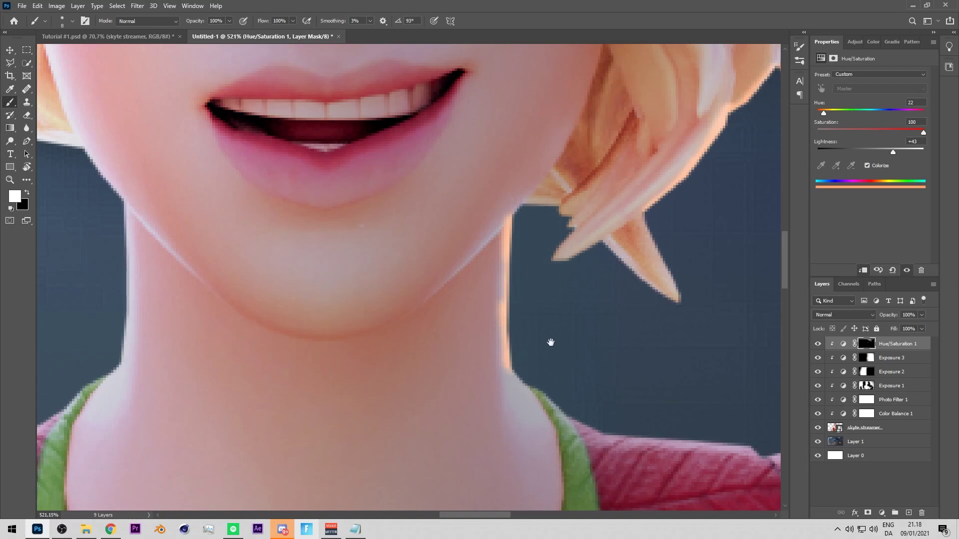
pyautogui.moveTo(558, 347); pyautogui.dragTo(437, 308)
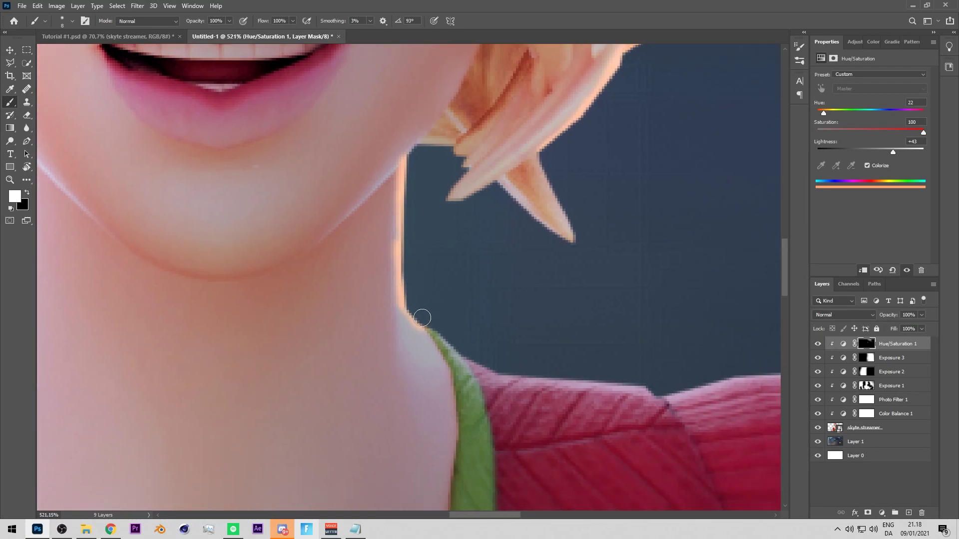
# - Extend the orange rim light along the top of the right shoulder and soften its inner edge with a black brush
pyautogui.moveTo(492, 362)
pyautogui.mouseDown()
pyautogui.moveTo(551, 374)
pyautogui.moveTo(471, 308)
pyautogui.mouseUp()
pyautogui.scroll(-5, 543, 361)
pyautogui.keyDown('alt'); pyautogui.rightClick(553, 365); pyautogui.keyUp('alt')
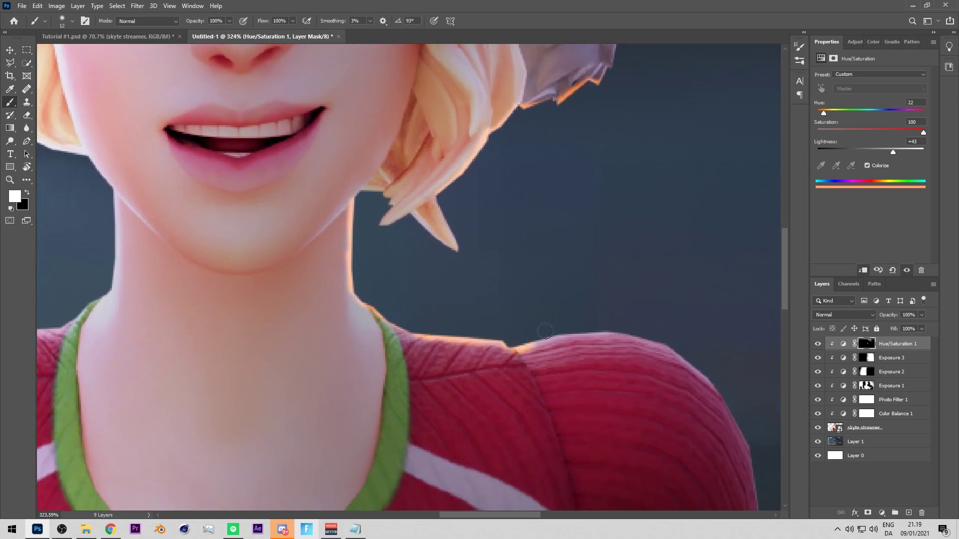
pyautogui.moveTo(645, 325); pyautogui.dragTo(561, 278)
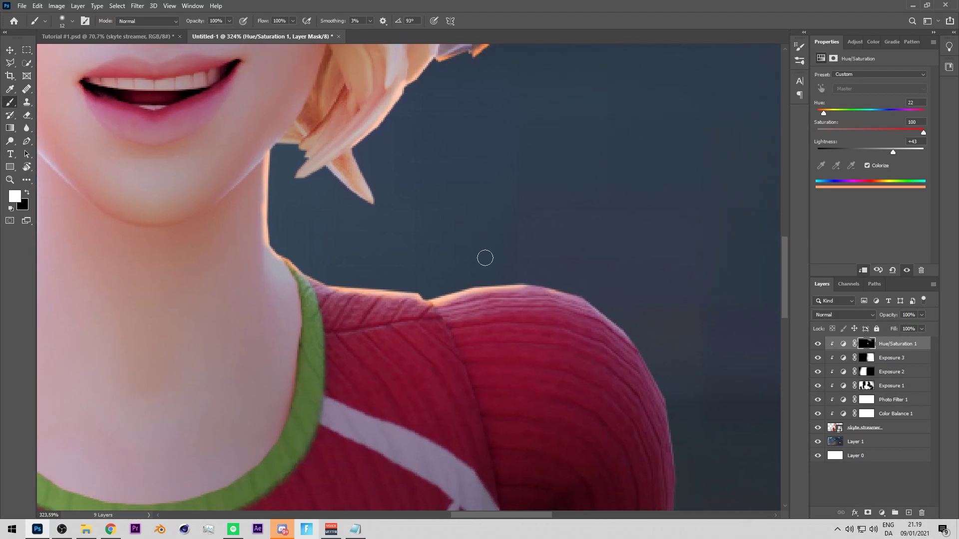
pyautogui.moveTo(625, 289); pyautogui.dragTo(550, 230)
pyautogui.moveTo(557, 290); pyautogui.dragTo(519, 248)
pyautogui.moveTo(605, 297); pyautogui.dragTo(545, 201)
pyautogui.moveTo(539, 259); pyautogui.dragTo(539, 352)
pyautogui.press('x')
pyautogui.moveTo(444, 174)
pyautogui.mouseDown()
pyautogui.moveTo(525, 278)
pyautogui.moveTo(516, 269)
pyautogui.moveTo(518, 295)
pyautogui.mouseUp()
pyautogui.scroll(-10, 412, 251)
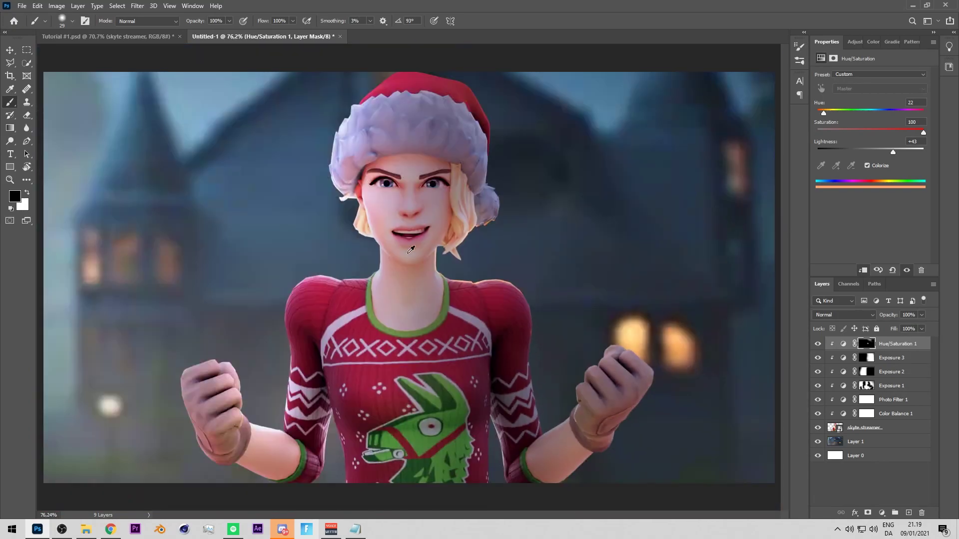
# - Paint the orange rim light down the outer edge of the right sleeve and soften its inner side with black
pyautogui.scroll(2, 413, 251)
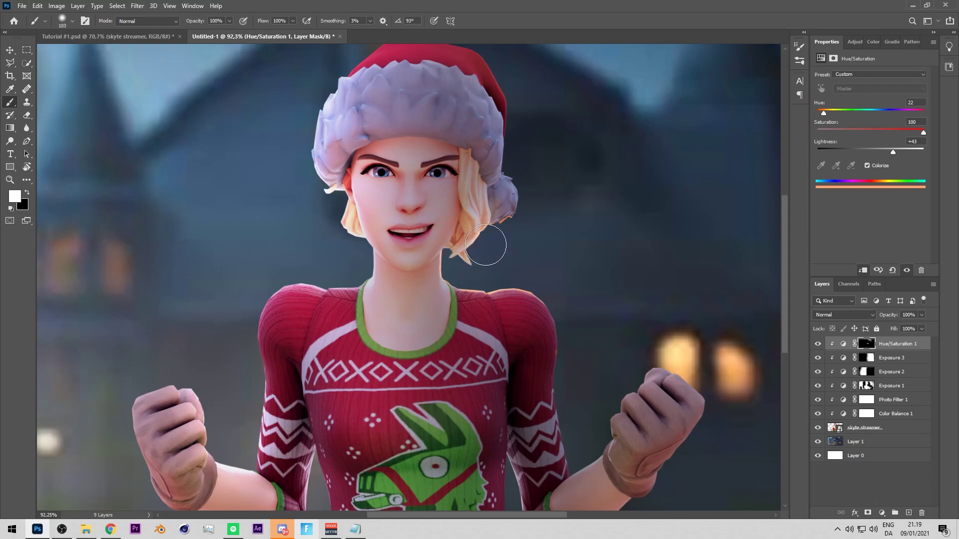
pyautogui.scroll(3, 592, 339)
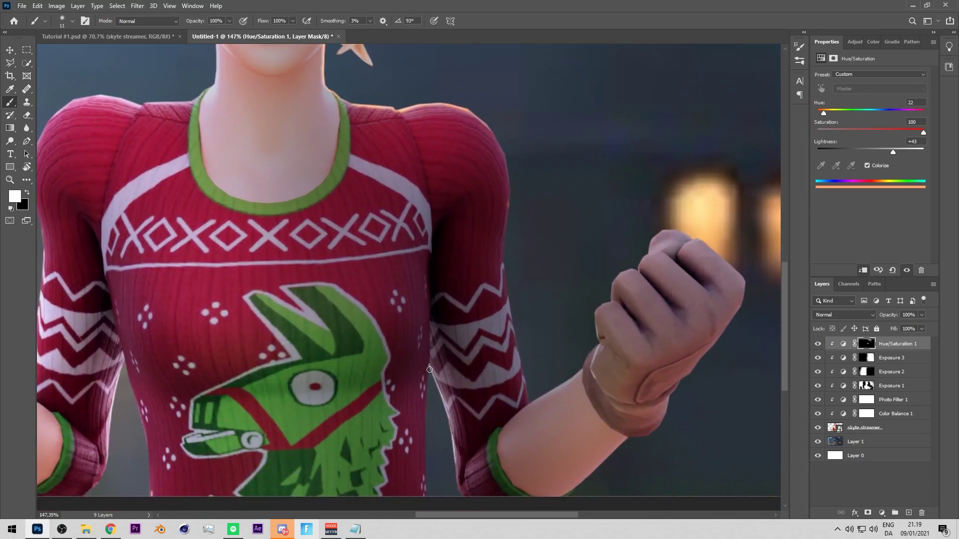
pyautogui.scroll(2, 525, 300)
pyautogui.moveTo(506, 105); pyautogui.dragTo(511, 155)
pyautogui.moveTo(512, 210)
pyautogui.mouseDown()
pyautogui.moveTo(514, 387)
pyautogui.moveTo(542, 503)
pyautogui.moveTo(495, 350)
pyautogui.moveTo(517, 500)
pyautogui.mouseUp()
pyautogui.press('x')
pyautogui.press(']')
pyautogui.scroll(-2, 488, 309)
pyautogui.press('x')
pyautogui.moveTo(480, 254); pyautogui.dragTo(483, 127)
pyautogui.press('x')
pyautogui.moveTo(477, 150); pyautogui.dragTo(469, 250)
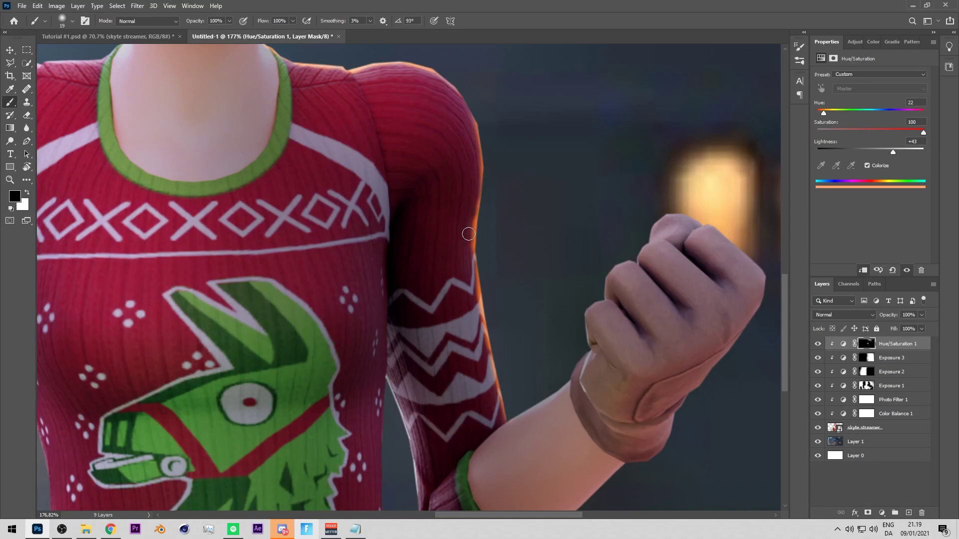
# - Paint the orange rim light along the right forearm's upper edge and the glove cuff, softening it with a larger black brush
pyautogui.press('x')
pyautogui.scroll(3, 537, 429)
pyautogui.moveTo(499, 436); pyautogui.dragTo(575, 384)
pyautogui.press('x')
pyautogui.press(']')
pyautogui.press(']')
pyautogui.press(']')
pyautogui.press(']')
pyautogui.press(']')
pyautogui.press(']')
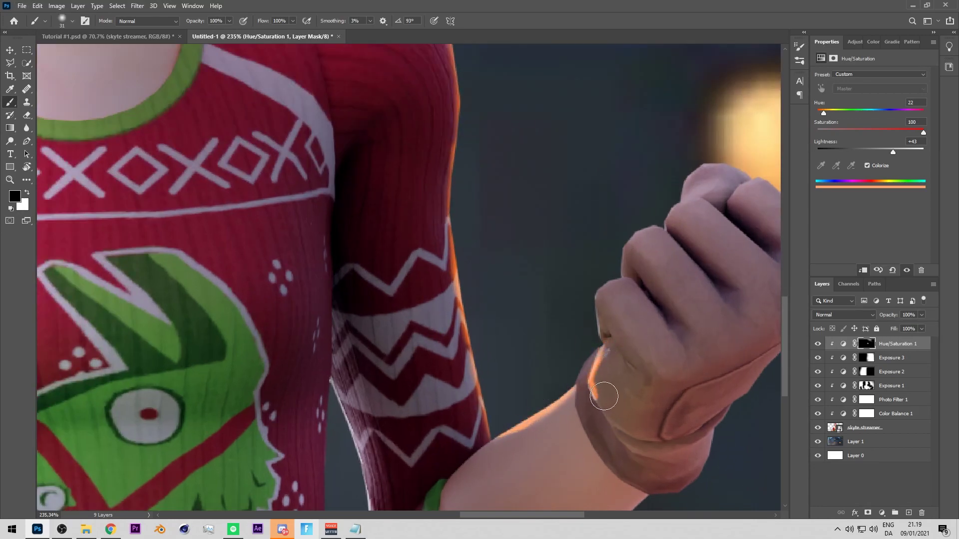
pyautogui.hotkey('ctrl', 's')
pyautogui.click(449, 308)
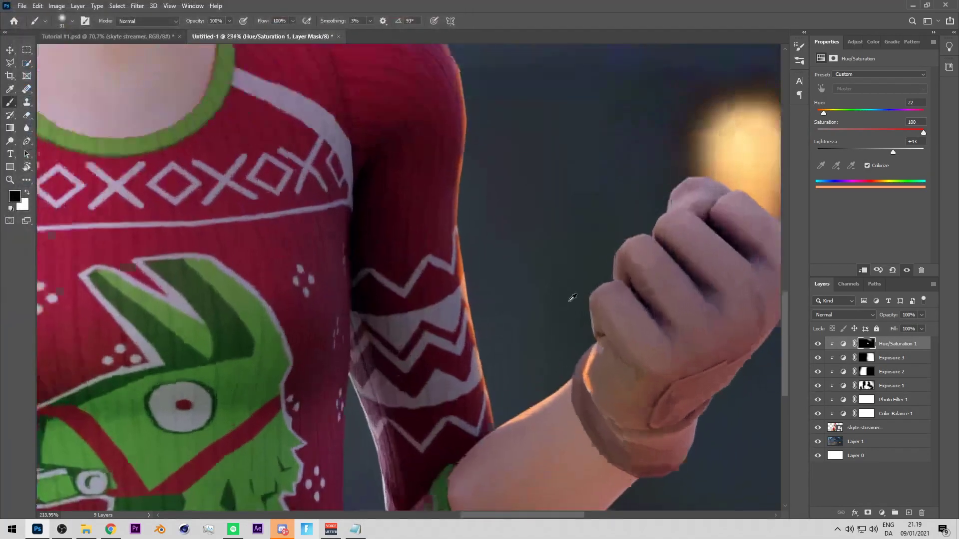
pyautogui.scroll(2, 588, 298)
pyautogui.moveTo(588, 315)
pyautogui.mouseDown()
pyautogui.moveTo(573, 320)
pyautogui.moveTo(550, 282)
pyautogui.moveTo(463, 331)
pyautogui.mouseUp()
pyautogui.scroll(2, 589, 327)
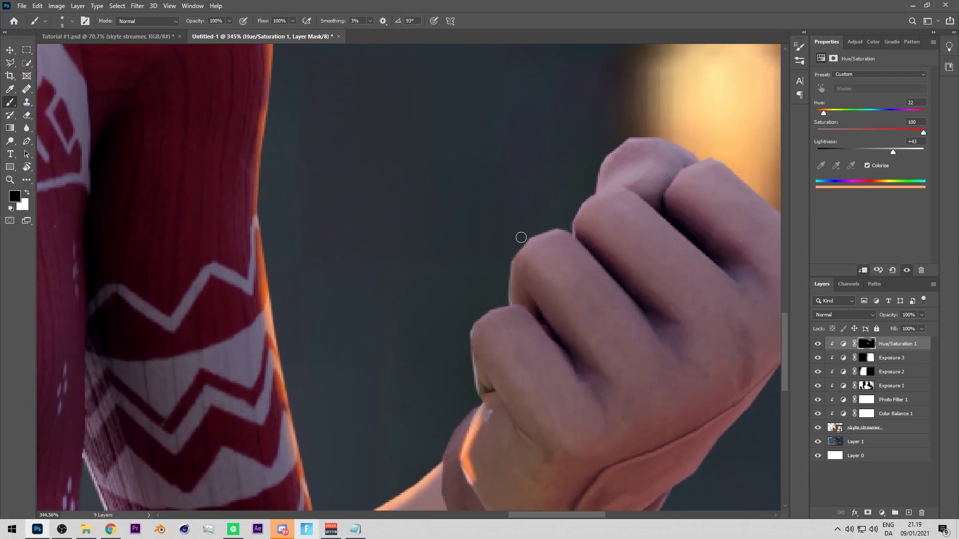
pyautogui.moveTo(563, 227); pyautogui.dragTo(547, 248)
pyautogui.moveTo(570, 301); pyautogui.dragTo(609, 219)
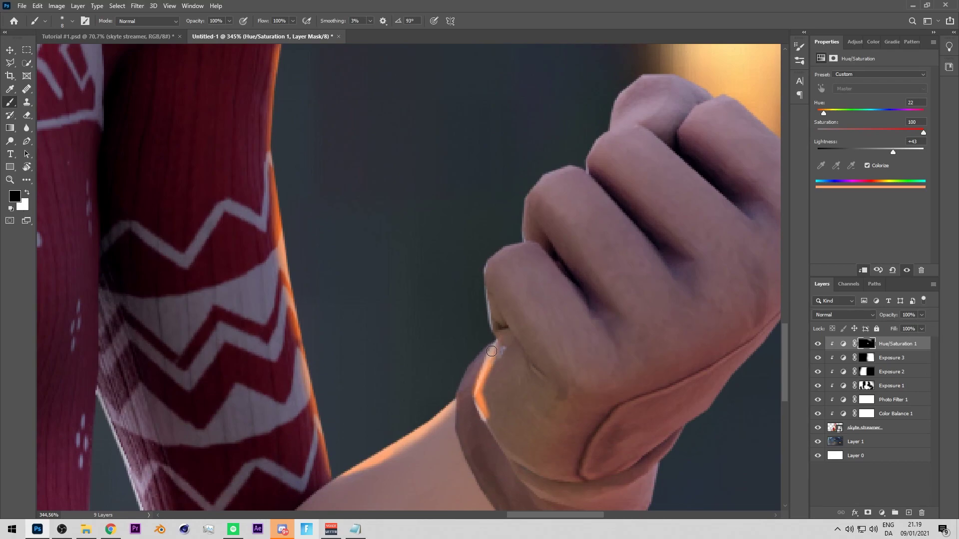
pyautogui.moveTo(494, 387); pyautogui.dragTo(512, 387)
pyautogui.click(496, 417)
pyautogui.click(506, 359)
pyautogui.hotkey('ctrl', 'z')
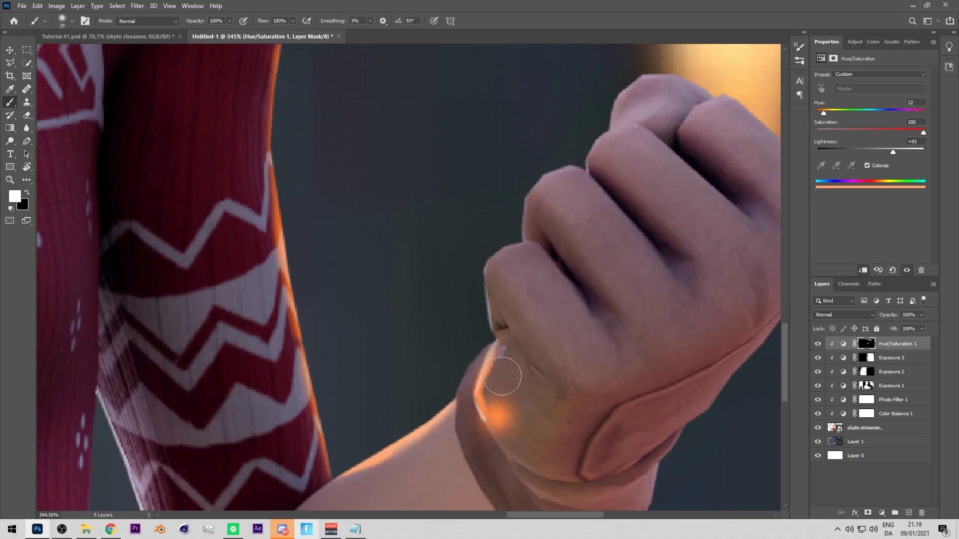
pyautogui.hotkey('ctrl', 'z')
# - Paint a thin orange rim light along the outer edge of the right fist's lowest finger and soften it with black
pyautogui.press('x')
pyautogui.keyDown('alt'); pyautogui.rightClick(505, 319); pyautogui.keyUp('alt')
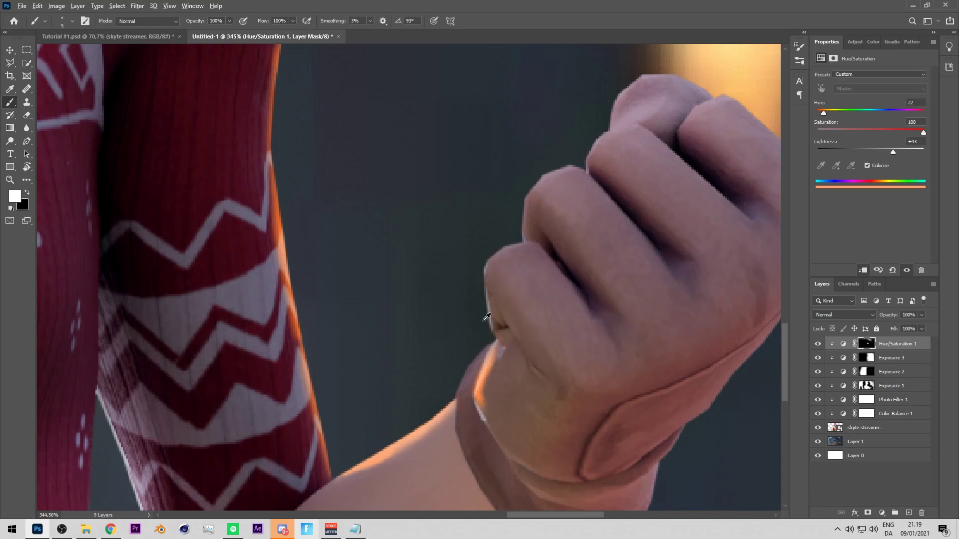
pyautogui.keyDown('alt'); pyautogui.rightClick(491, 328); pyautogui.keyUp('alt')
pyautogui.scroll(5, 489, 328)
pyautogui.moveTo(493, 332); pyautogui.dragTo(479, 247)
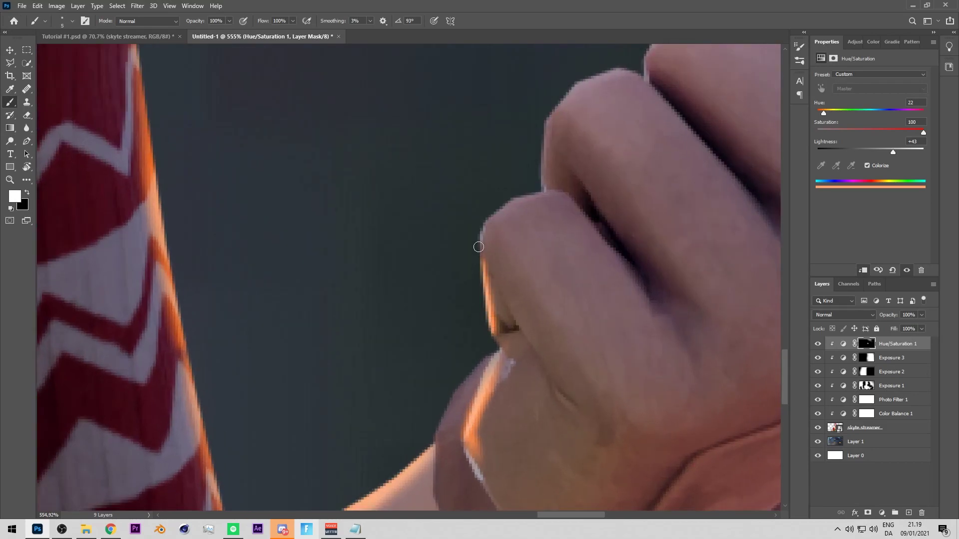
pyautogui.keyDown('alt'); pyautogui.rightClick(506, 332); pyautogui.keyUp('alt')
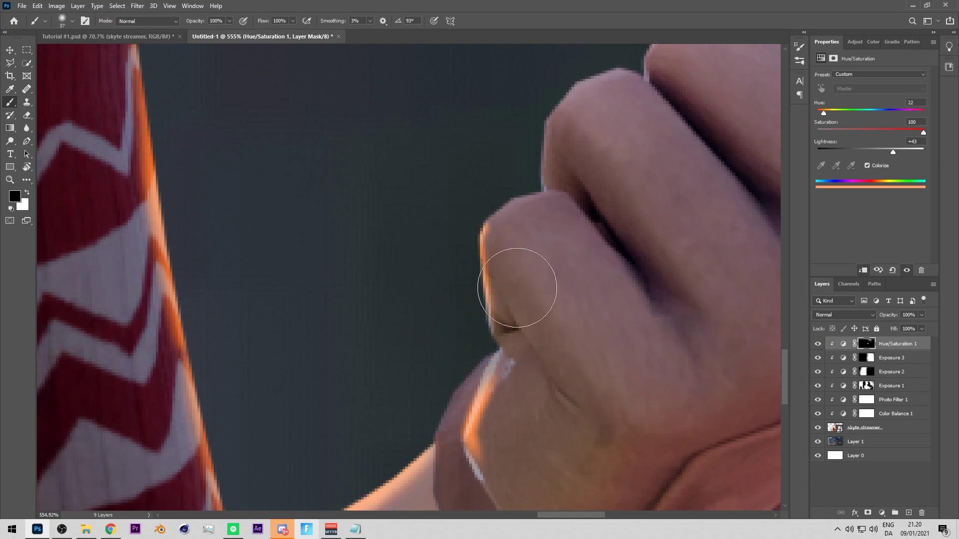
pyautogui.scroll(-2, 537, 219)
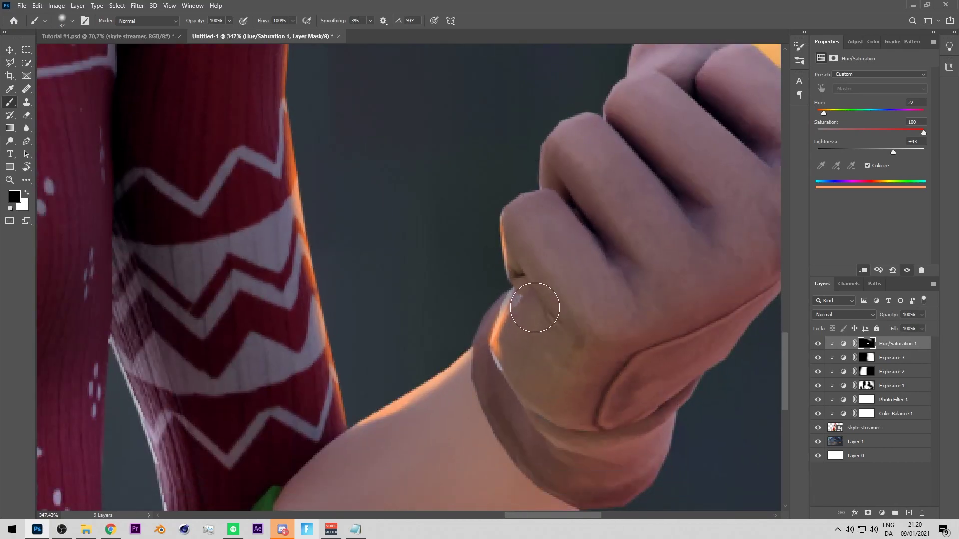
pyautogui.scroll(3, 545, 316)
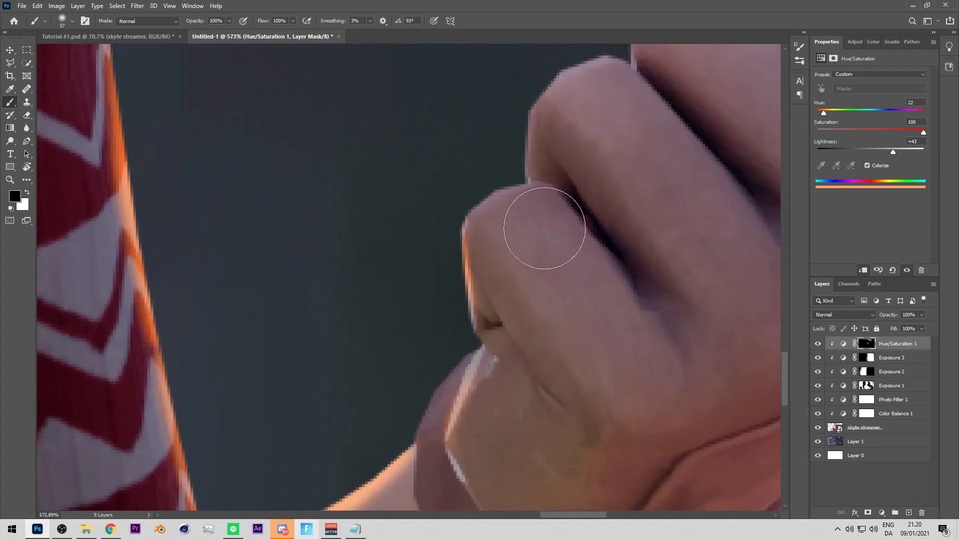
# - Paint the orange rim light around the outer edge of the right fist's next finger up and soften it with black
pyautogui.moveTo(536, 220); pyautogui.dragTo(539, 273)
pyautogui.press('x')
pyautogui.keyDown('alt'); pyautogui.rightClick(530, 233); pyautogui.keyUp('alt')
pyautogui.moveTo(533, 236); pyautogui.dragTo(583, 119)
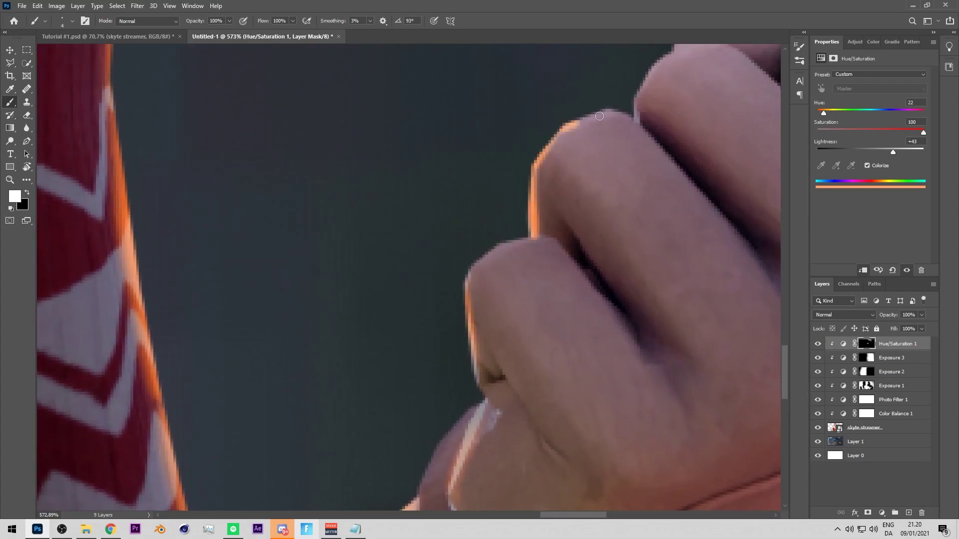
pyautogui.scroll(-3, 450, 250)
pyautogui.press('x')
pyautogui.keyDown('alt'); pyautogui.rightClick(439, 231); pyautogui.keyUp('alt')
pyautogui.hotkey('ctrl', '0')
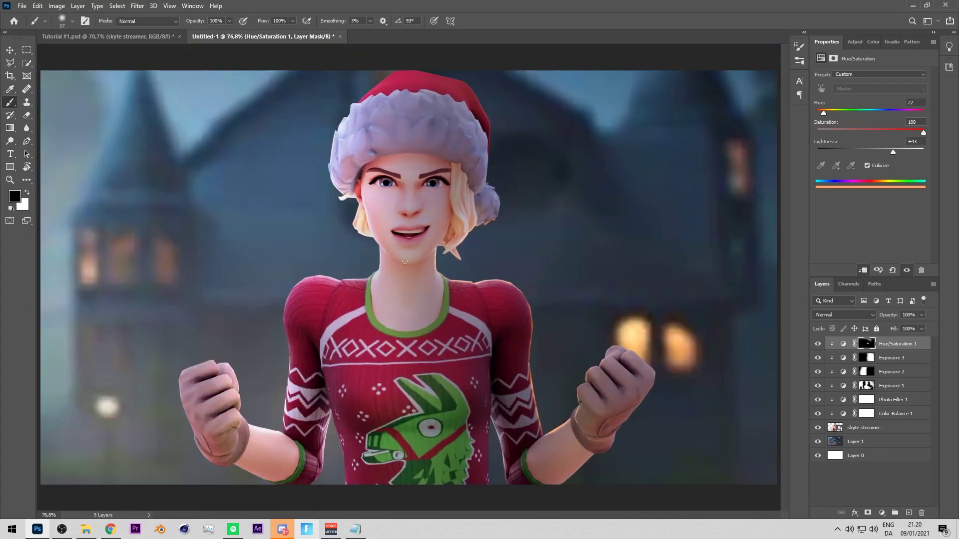
# - Paint the orange rim light along the left shoulder and down the outer edge of the left sleeve
pyautogui.scroll(8, 361, 244)
pyautogui.press('x')
pyautogui.moveTo(473, 261)
pyautogui.mouseDown()
pyautogui.moveTo(419, 392)
pyautogui.moveTo(486, 340)
pyautogui.moveTo(309, 341)
pyautogui.moveTo(187, 364)
pyautogui.mouseUp()
pyautogui.keyDown('alt'); pyautogui.rightClick(436, 372); pyautogui.keyUp('alt')
pyautogui.moveTo(187, 364); pyautogui.dragTo(460, 216)
pyautogui.moveTo(417, 242); pyautogui.dragTo(460, 185)
pyautogui.moveTo(460, 185)
pyautogui.mouseDown()
pyautogui.moveTo(428, 284)
pyautogui.moveTo(491, 180)
pyautogui.mouseUp()
pyautogui.moveTo(487, 180); pyautogui.dragTo(515, 457)
pyautogui.moveTo(514, 457); pyautogui.dragTo(504, 190)
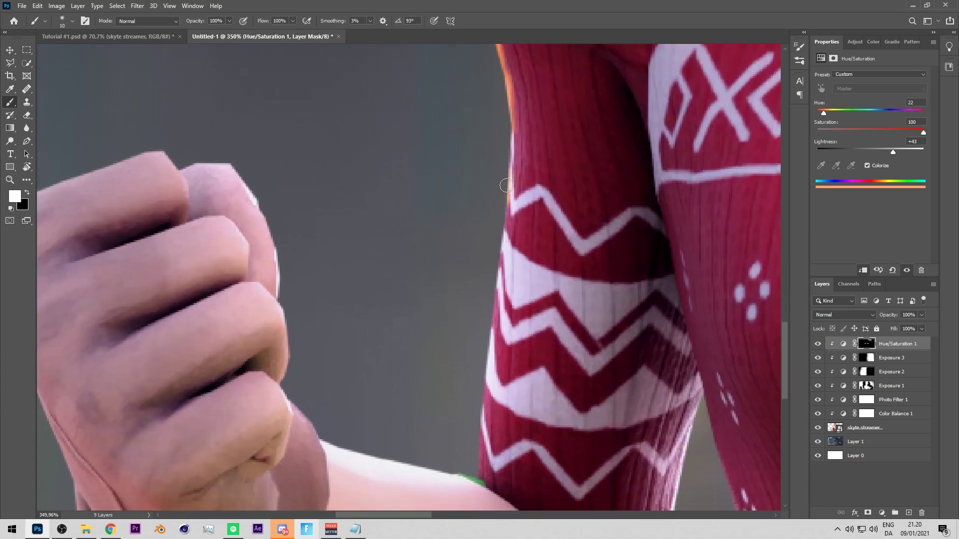
# - Paint the orange rim light on the left fist's finger edges and soften it with a larger black brush
pyautogui.scroll(-4, 484, 266)
pyautogui.scroll(3, 255, 142)
pyautogui.hscroll(-3, 255, 142)
pyautogui.moveTo(228, 128)
pyautogui.mouseDown()
pyautogui.moveTo(250, 193)
pyautogui.moveTo(317, 254)
pyautogui.mouseUp()
pyautogui.moveTo(324, 257)
pyautogui.mouseDown()
pyautogui.moveTo(351, 344)
pyautogui.moveTo(350, 432)
pyautogui.mouseUp()
pyautogui.press('x')
pyautogui.keyDown('alt'); pyautogui.rightClick(355, 420); pyautogui.keyUp('alt')
pyautogui.moveTo(356, 420)
pyautogui.mouseDown()
pyautogui.moveTo(359, 345)
pyautogui.moveTo(255, 200)
pyautogui.mouseUp()
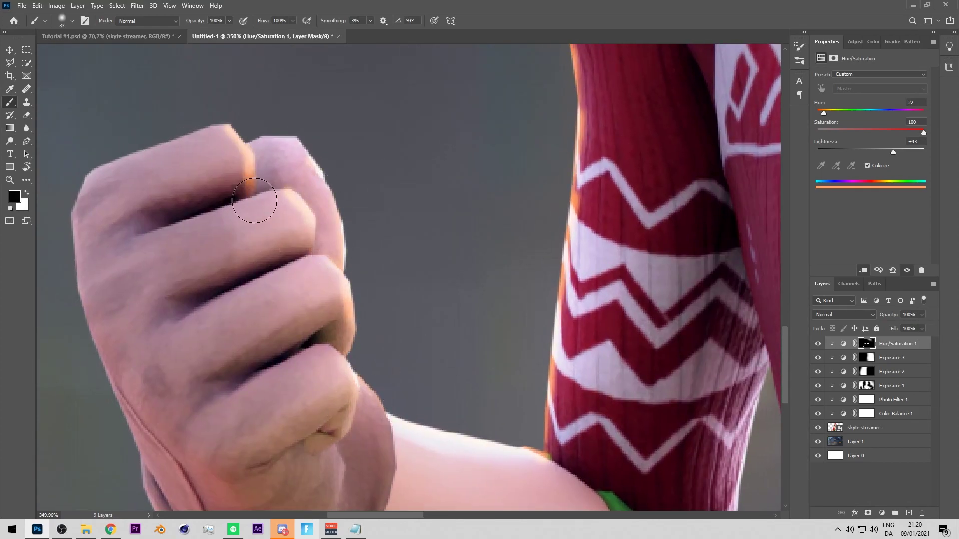
pyautogui.hotkey('ctrl', '0')
pyautogui.scroll(5, 413, 224)
pyautogui.press('x')
pyautogui.keyDown('alt'); pyautogui.rightClick(419, 205); pyautogui.keyUp('alt')
pyautogui.press('x')
pyautogui.scroll(-5, 512, 150)
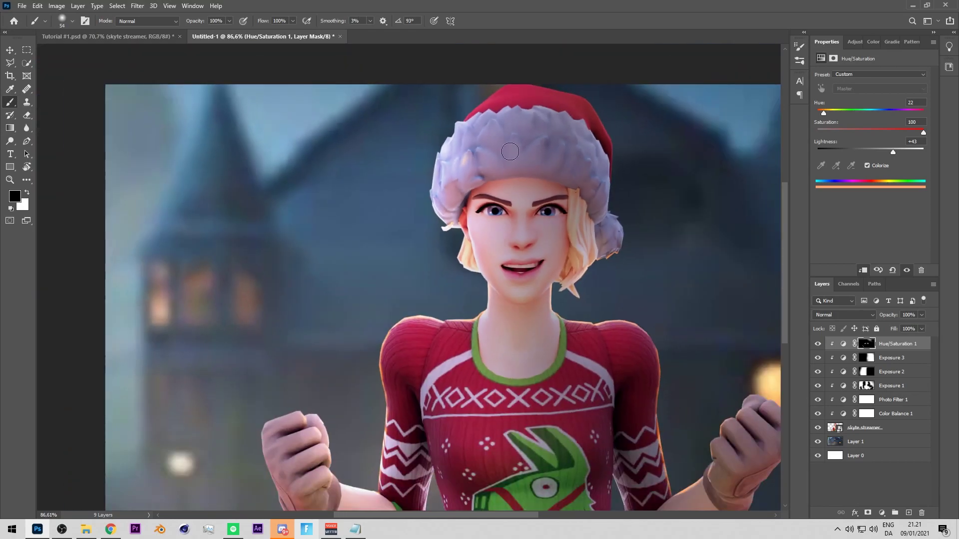
# - Paint an orange highlight down the upper-left fur tuft of the hat brim and soften it with black
pyautogui.scroll(2, 506, 167)
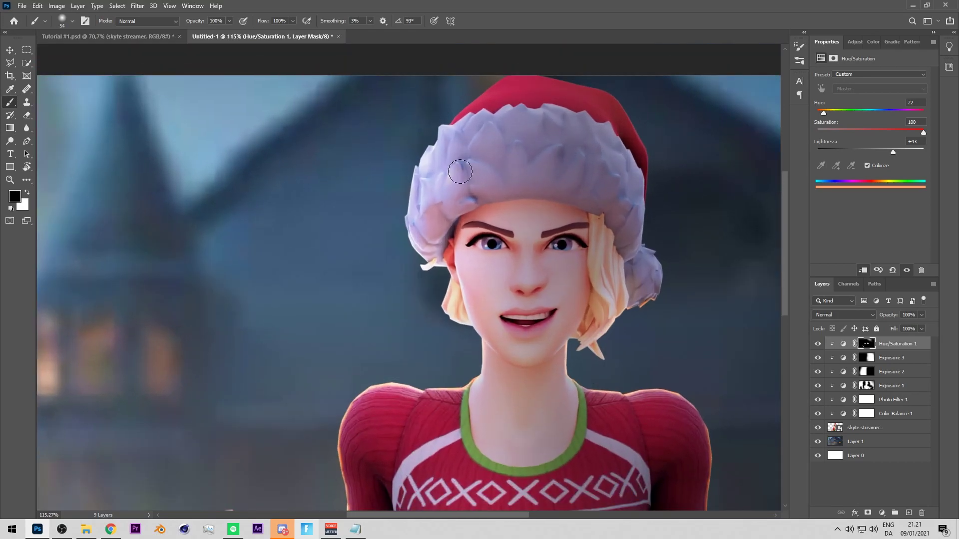
pyautogui.scroll(4, 450, 165)
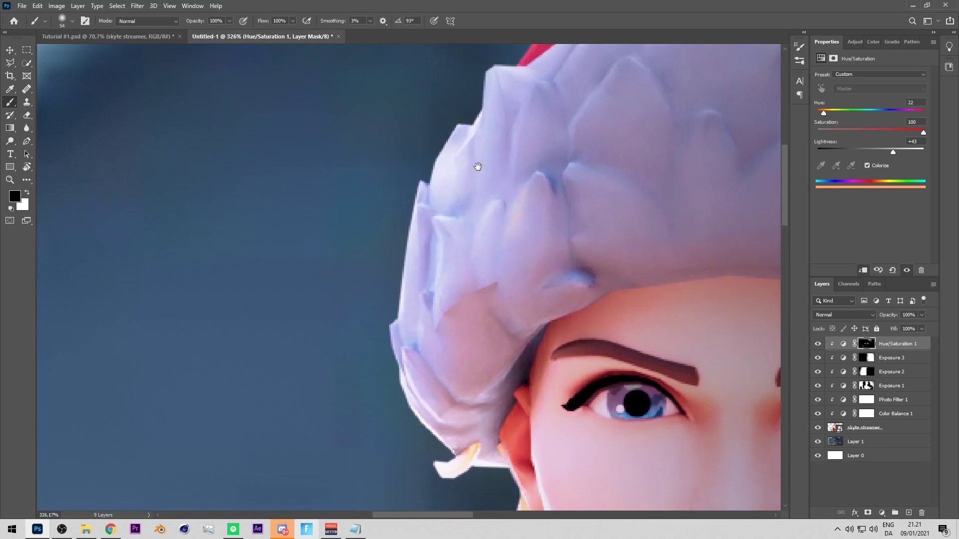
pyautogui.scroll(3, 478, 161)
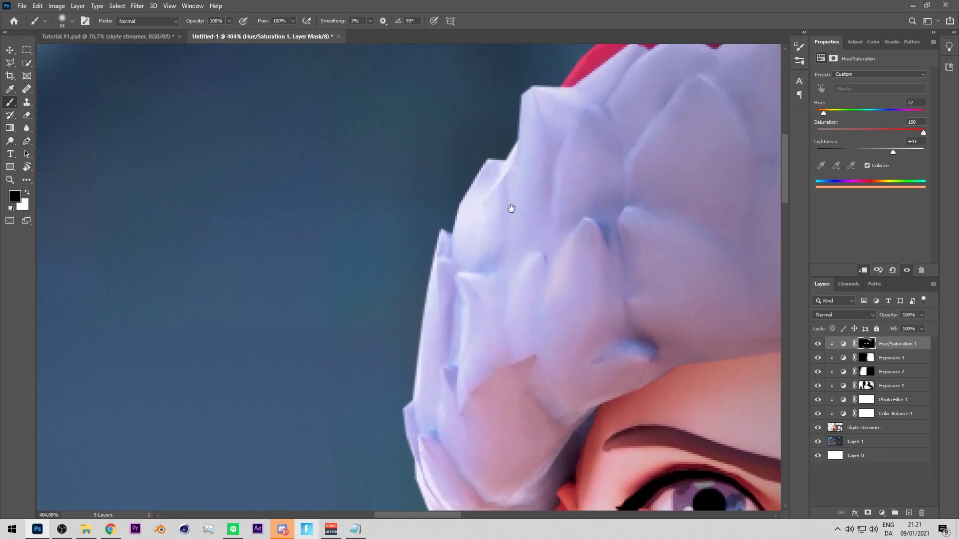
pyautogui.press('x')
pyautogui.keyDown('alt'); pyautogui.rightClick(531, 167); pyautogui.keyUp('alt')
pyautogui.moveTo(536, 110)
pyautogui.mouseDown()
pyautogui.moveTo(540, 168)
pyautogui.moveTo(525, 171)
pyautogui.moveTo(541, 163)
pyautogui.moveTo(523, 221)
pyautogui.mouseUp()
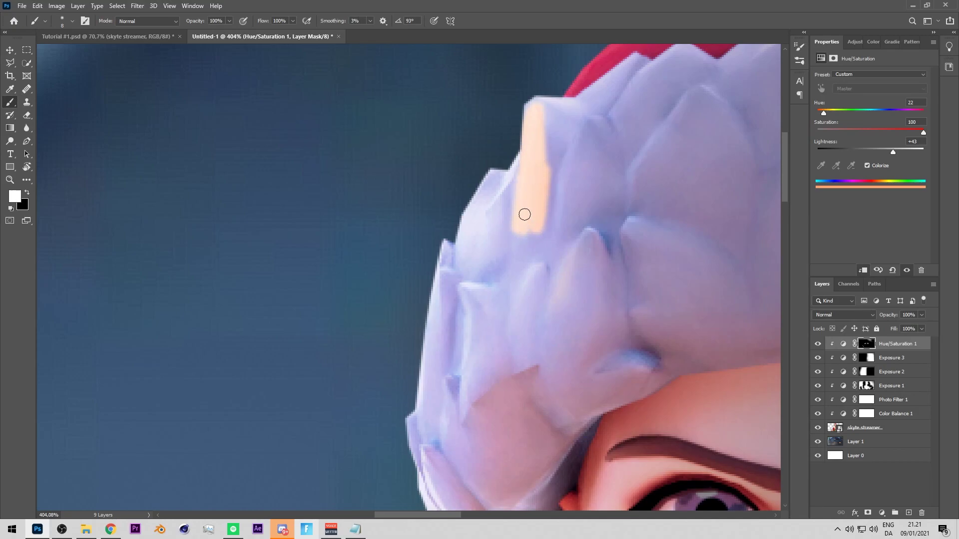
pyautogui.keyDown('alt'); pyautogui.rightClick(579, 184); pyautogui.keyUp('alt')
pyautogui.moveTo(580, 227)
pyautogui.mouseDown()
pyautogui.moveTo(584, 133)
pyautogui.moveTo(600, 189)
pyautogui.moveTo(517, 285)
pyautogui.mouseUp()
pyautogui.scroll(-5, 576, 225)
# - Paint an orange highlight on the neighbouring fur tuft of the hat and fade its inner side with black
pyautogui.press('x')
pyautogui.scroll(3, 594, 200)
pyautogui.scroll(2, 608, 189)
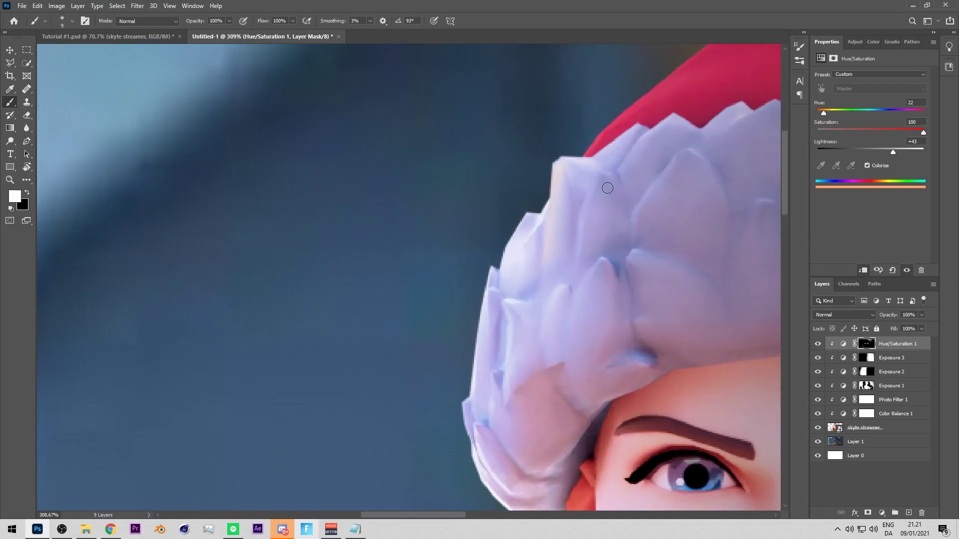
pyautogui.moveTo(587, 227); pyautogui.dragTo(619, 242)
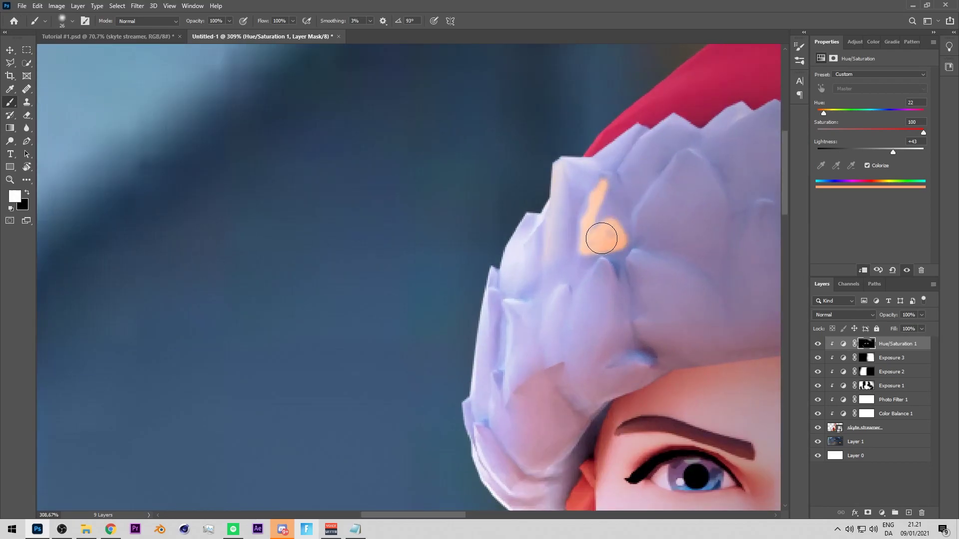
pyautogui.moveTo(605, 193)
pyautogui.mouseDown()
pyautogui.moveTo(610, 212)
pyautogui.moveTo(638, 218)
pyautogui.moveTo(643, 265)
pyautogui.moveTo(614, 254)
pyautogui.mouseUp()
pyautogui.press('x')
pyautogui.click(629, 225)
pyautogui.scroll(-2, 619, 222)
pyautogui.moveTo(604, 214)
pyautogui.mouseDown()
pyautogui.moveTo(591, 263)
pyautogui.moveTo(607, 205)
pyautogui.mouseUp()
pyautogui.scroll(3, 590, 279)
# - Add orange highlights to further fur tufts on the left half of the hat brim, blending each with black
pyautogui.press('x')
pyautogui.keyDown('alt'); pyautogui.rightClick(614, 219); pyautogui.keyUp('alt')
pyautogui.moveTo(625, 210)
pyautogui.mouseDown()
pyautogui.moveTo(610, 234)
pyautogui.moveTo(626, 267)
pyautogui.mouseUp()
pyautogui.press('x')
pyautogui.moveTo(636, 218)
pyautogui.mouseDown()
pyautogui.moveTo(647, 243)
pyautogui.moveTo(647, 209)
pyautogui.moveTo(633, 284)
pyautogui.moveTo(614, 299)
pyautogui.moveTo(592, 295)
pyautogui.moveTo(637, 254)
pyautogui.mouseUp()
pyautogui.press('x')
pyautogui.moveTo(555, 244)
pyautogui.mouseDown()
pyautogui.moveTo(540, 246)
pyautogui.moveTo(554, 302)
pyautogui.mouseUp()
pyautogui.press('x')
pyautogui.scroll(-5, 567, 282)
pyautogui.moveTo(649, 280); pyautogui.dragTo(374, 226)
# - Touch up the hat fur with small orange strokes, alternating white and black on the mask to blend them
pyautogui.scroll(3, 536, 219)
pyautogui.press('x')
pyautogui.moveTo(554, 288)
pyautogui.mouseDown()
pyautogui.moveTo(535, 308)
pyautogui.moveTo(535, 301)
pyautogui.moveTo(579, 306)
pyautogui.moveTo(538, 283)
pyautogui.mouseUp()
pyautogui.press('x')
pyautogui.press('x')
pyautogui.moveTo(561, 227)
pyautogui.mouseDown()
pyautogui.moveTo(561, 256)
pyautogui.moveTo(553, 242)
pyautogui.mouseUp()
pyautogui.press('x')
pyautogui.moveTo(517, 198)
pyautogui.mouseDown()
pyautogui.moveTo(531, 193)
pyautogui.moveTo(528, 212)
pyautogui.moveTo(514, 206)
pyautogui.mouseUp()
pyautogui.press('x')
pyautogui.scroll(-5, 546, 184)
pyautogui.scroll(-2, 579, 210)
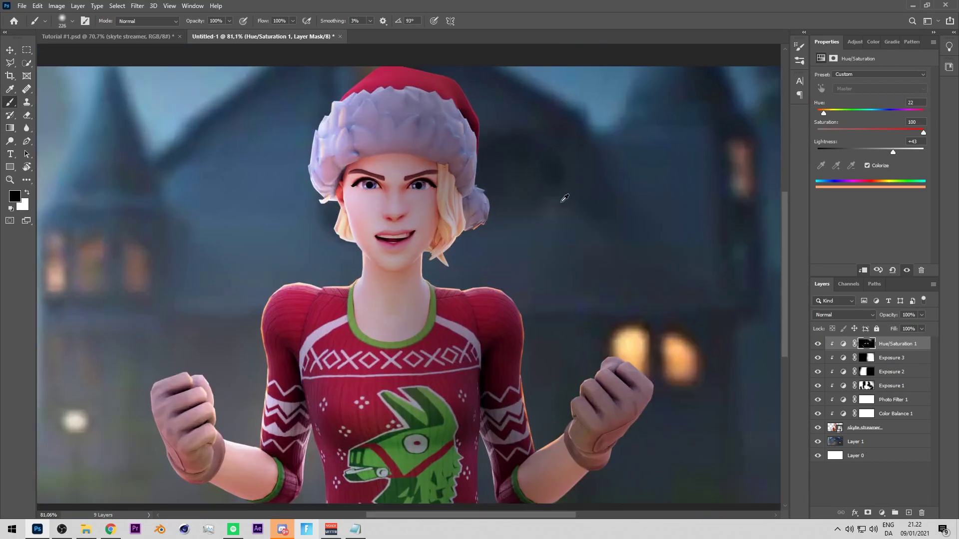
pyautogui.press(']')
pyautogui.press(']')
pyautogui.press(']')
pyautogui.press(']')
pyautogui.press(']')
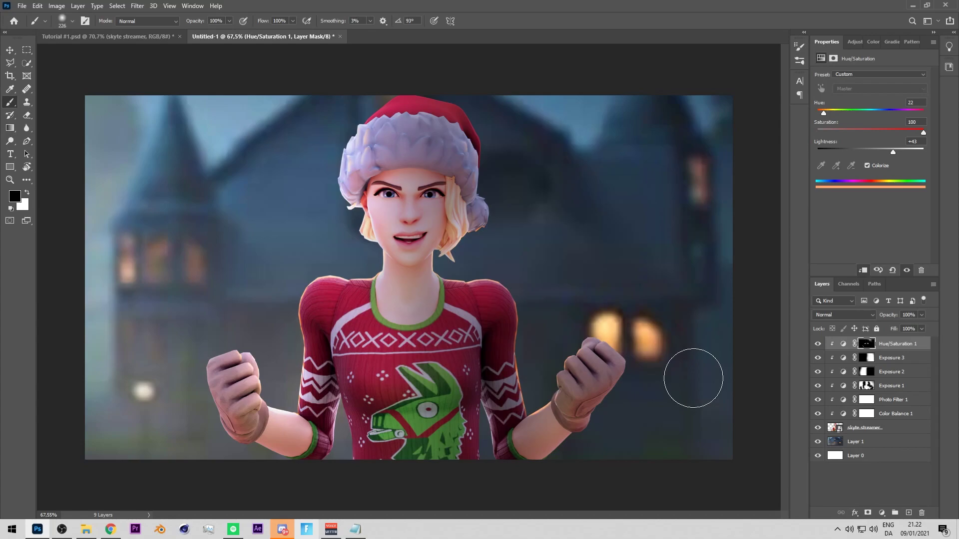
# - Add a new layer clipped to the character above Hue/Saturation 1 and set its blend mode to Linear Dodge (Add)
pyautogui.click(907, 512)
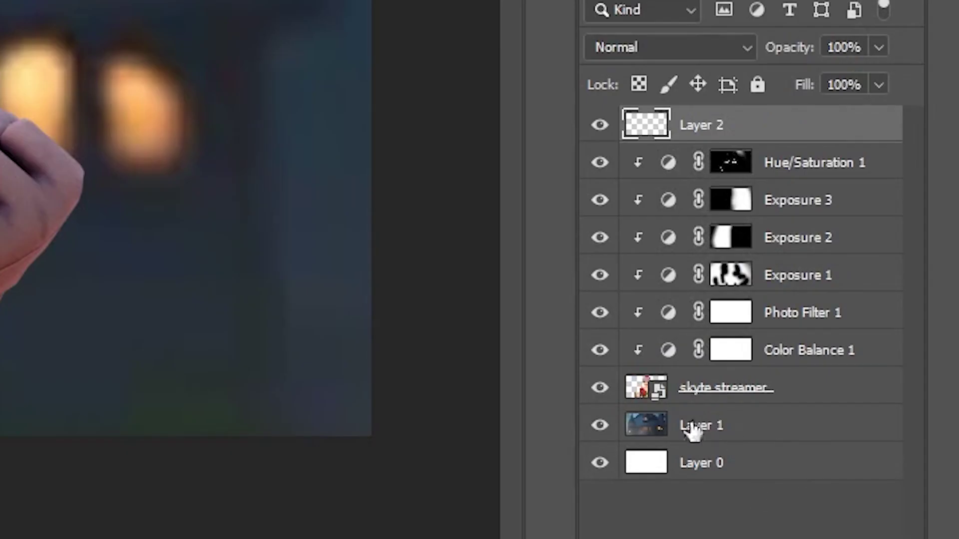
pyautogui.keyDown('alt'); pyautogui.click(830, 352); pyautogui.keyUp('alt')
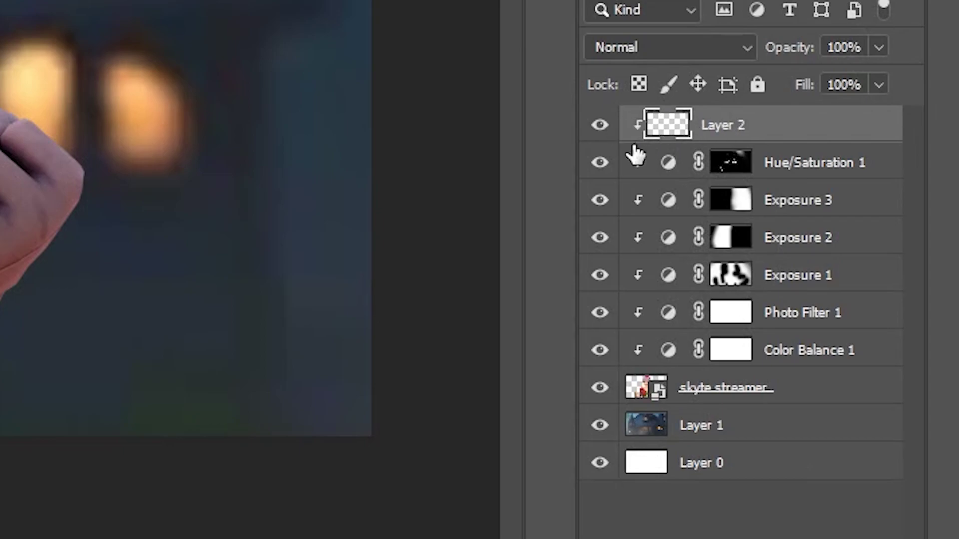
pyautogui.click(669, 50)
pyautogui.scroll(-1, 704, 150)
pyautogui.click(724, 197)
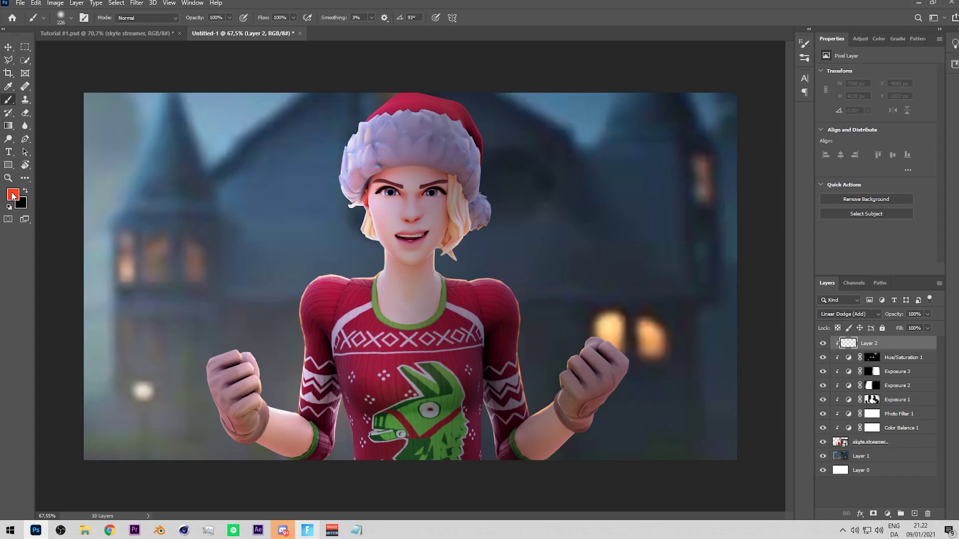
# - Choose an orange-red foreground colour and enlarge the soft brush to 344 px
pyautogui.click(13, 195)
pyautogui.click(901, 110)
pyautogui.press('b')
pyautogui.keyDown('alt'); pyautogui.moveTo(502, 293); pyautogui.dragTo(519, 293); pyautogui.keyUp('alt')
pyautogui.press('[')
pyautogui.press('[')
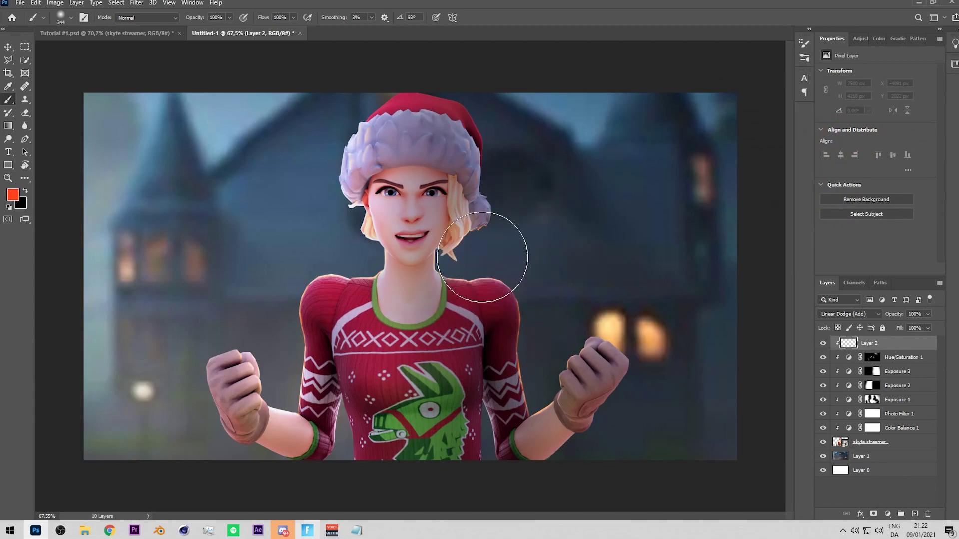
# - Paint a soft orange-red glow over the hat's pompom and the right-hand hair ends, then reduce the brush to 234 px
pyautogui.press('z')
pyautogui.hotkey('ctrl', 'z')
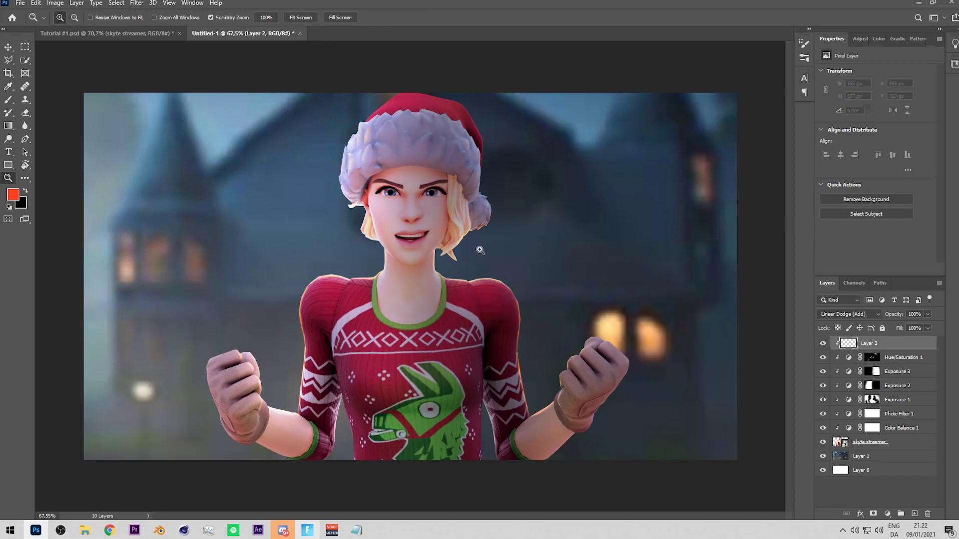
pyautogui.press('b')
pyautogui.moveTo(477, 261)
pyautogui.keyDown('alt'); pyautogui.mouseDown()
pyautogui.moveTo(515, 186)
pyautogui.moveTo(512, 167)
pyautogui.mouseUp(); pyautogui.keyUp('alt')
pyautogui.click(469, 259)
pyautogui.hotkey('ctrl', 'z')
pyautogui.click(470, 256)
pyautogui.press('[')
pyautogui.press('[')
pyautogui.press('[')
pyautogui.press('[')
pyautogui.press('[')
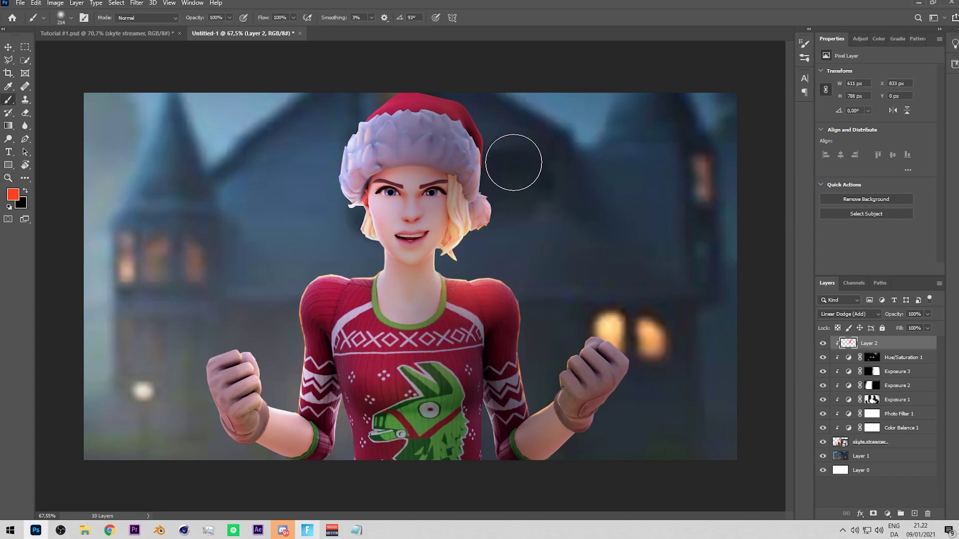
# - Paint the orange-red glow along the right shoulder and arm and up the character's left side to the hat
pyautogui.keyDown('alt'); pyautogui.moveTo(527, 286); pyautogui.dragTo(533, 286); pyautogui.keyUp('alt')
pyautogui.click(532, 286)
pyautogui.hotkey('ctrl', 'z')
pyautogui.moveTo(542, 328)
pyautogui.mouseDown()
pyautogui.moveTo(541, 380)
pyautogui.moveTo(556, 379)
pyautogui.mouseUp()
pyautogui.keyDown('alt'); pyautogui.moveTo(556, 379); pyautogui.dragTo(550, 380); pyautogui.keyUp('alt')
pyautogui.moveTo(270, 389)
pyautogui.mouseDown()
pyautogui.moveTo(270, 287)
pyautogui.moveTo(353, 149)
pyautogui.mouseUp()
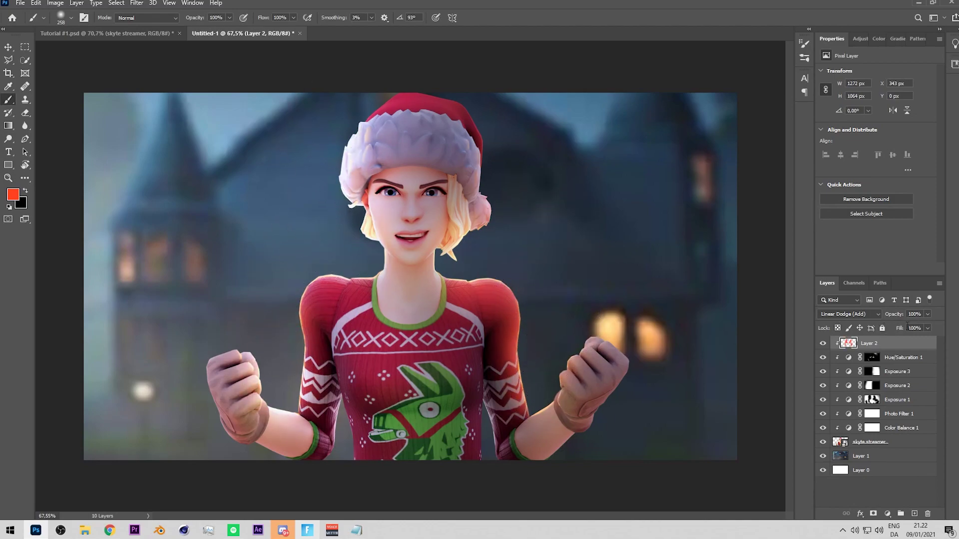
# - Compare the character with and without the glow layer and set the layer's fill to 65%
pyautogui.click(821, 343)
pyautogui.click(821, 343)
pyautogui.click(821, 343)
pyautogui.click(821, 343)
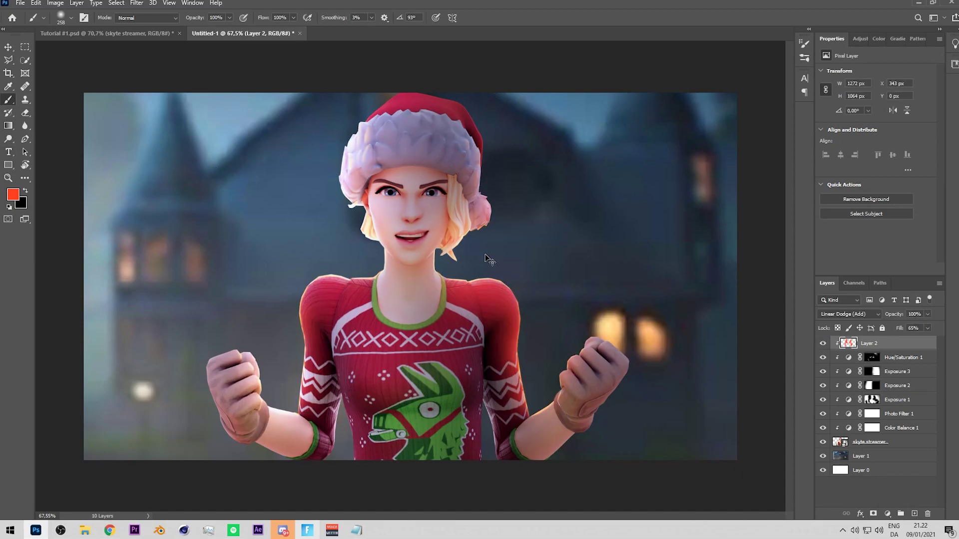
# - Shift the glow layer's hue to +9 with a Hue/Saturation adjustment
pyautogui.hotkey('ctrl', 'u')
pyautogui.moveTo(793, 75); pyautogui.dragTo(798, 73)
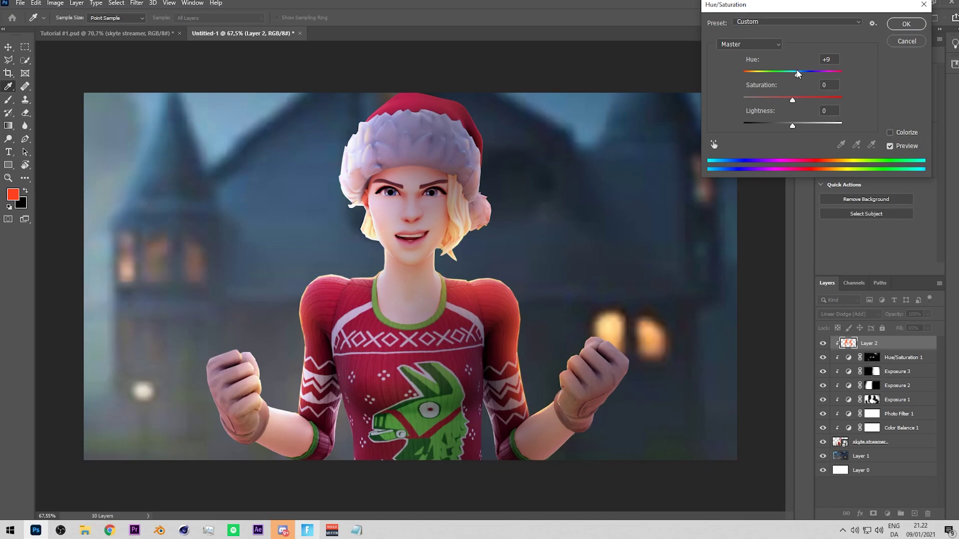
pyautogui.click(910, 25)
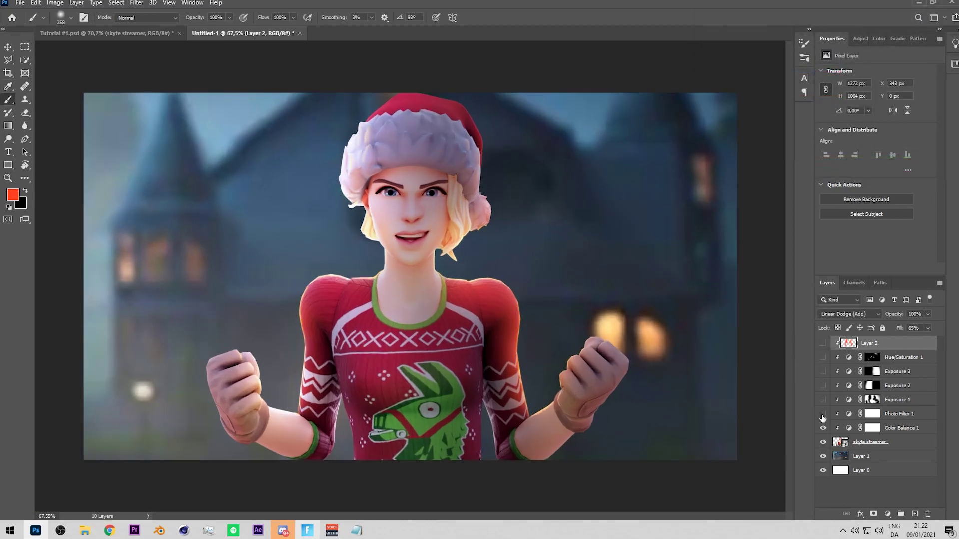
# - Compare the composite with and without the glow and all clipped adjustment layers
pyautogui.moveTo(823, 428); pyautogui.dragTo(832, 365)
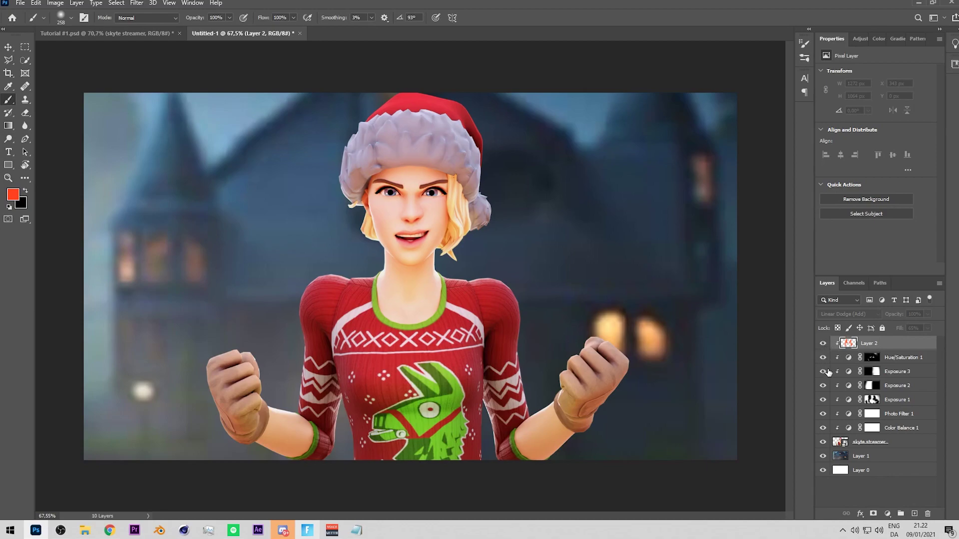
pyautogui.scroll(-2, 624, 303)
pyautogui.scroll(2, 624, 304)
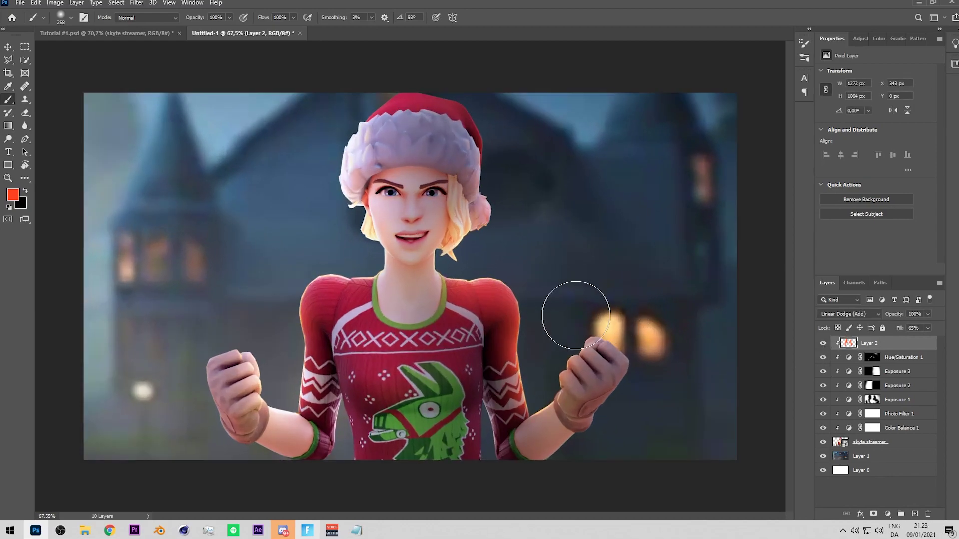
# - Add a clipped Hue/Saturation adjustment layer directly above Hue/Saturation 1
pyautogui.click(902, 359)
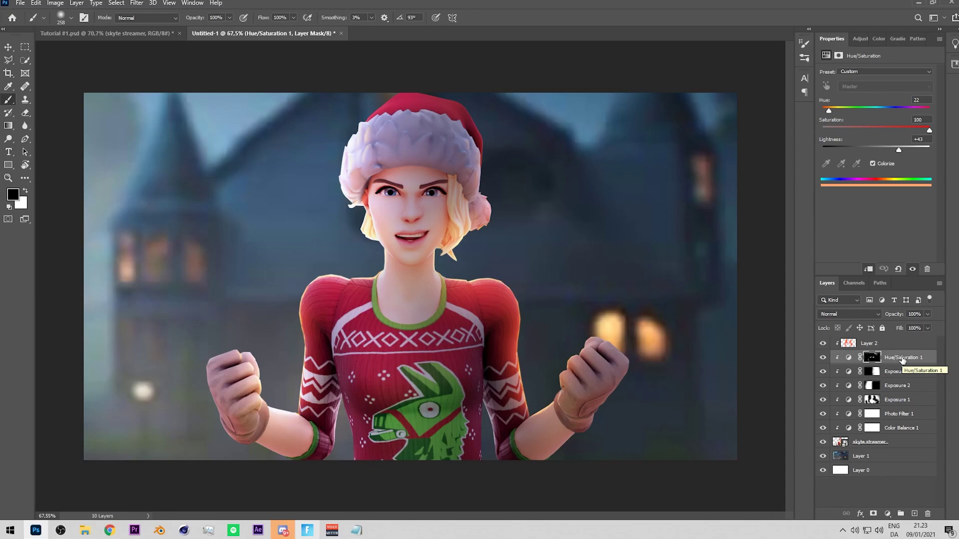
pyautogui.click(887, 513)
pyautogui.click(909, 415)
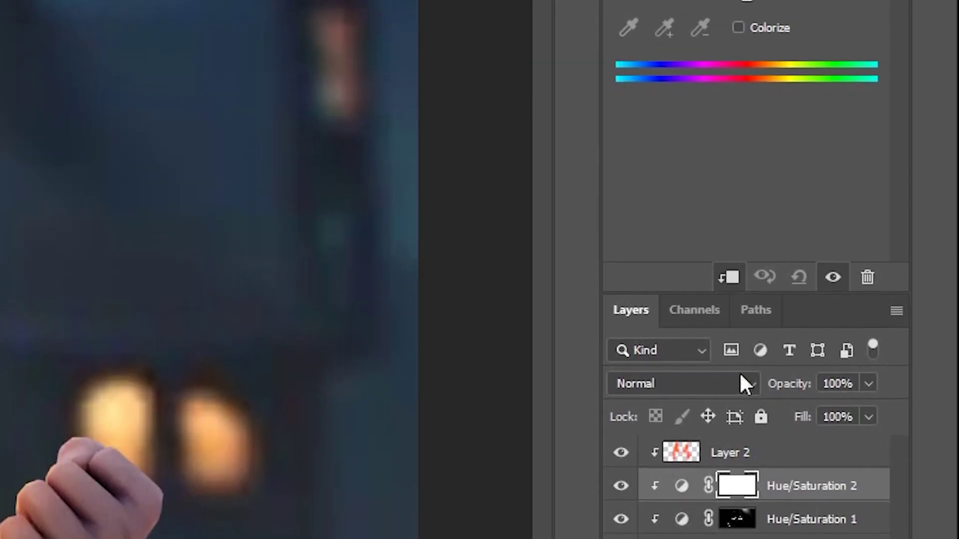
# - Colorize Hue/Saturation 2 in red, with saturation 100 and lightness -1
pyautogui.click(739, 317)
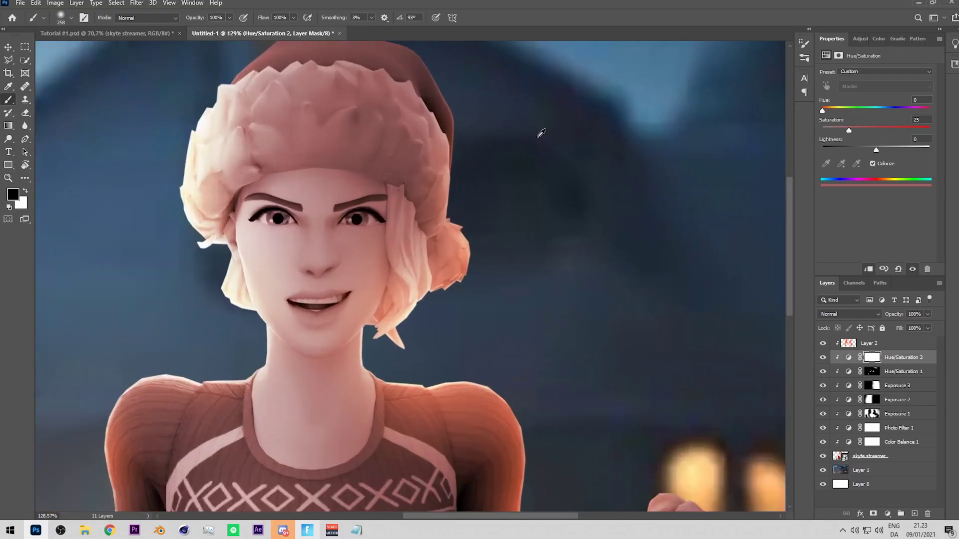
pyautogui.scroll(5, 542, 133)
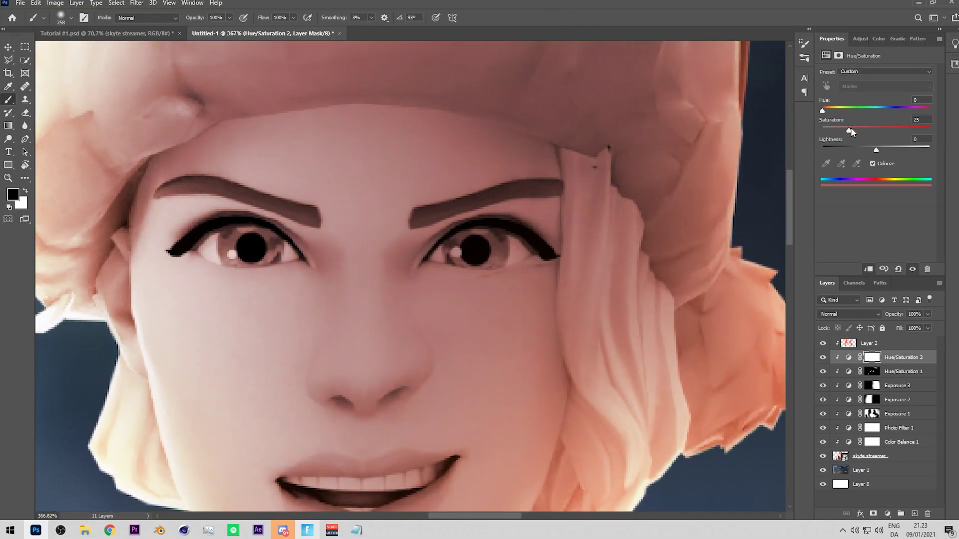
pyautogui.moveTo(849, 131); pyautogui.dragTo(929, 130)
pyautogui.moveTo(876, 150); pyautogui.dragTo(877, 150)
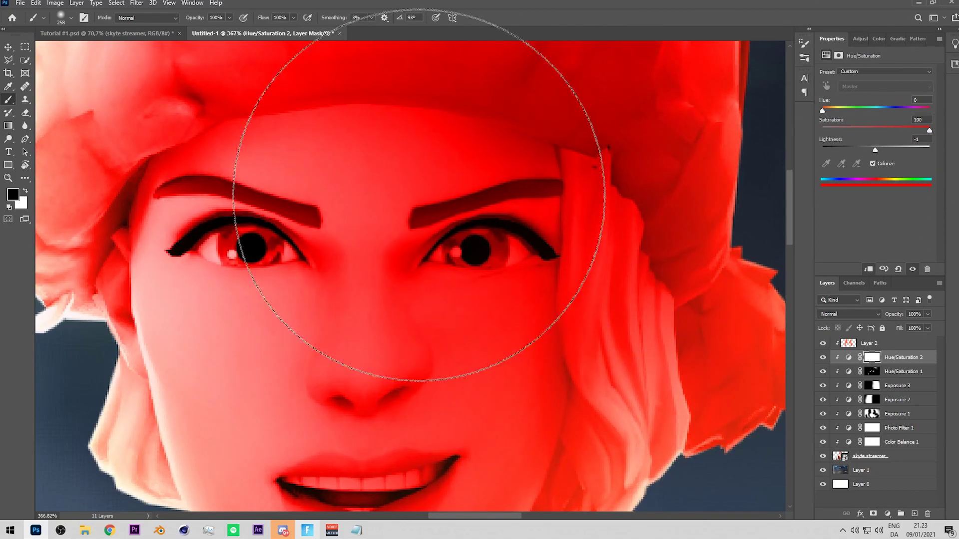
# - Invert the adjustment's layer mask and paint white over the iris on the image's left to tint that eye red
pyautogui.hotkey('ctrl', 'i')
pyautogui.scroll(-2, 306, 271)
pyautogui.moveTo(340, 283); pyautogui.dragTo(176, 280)
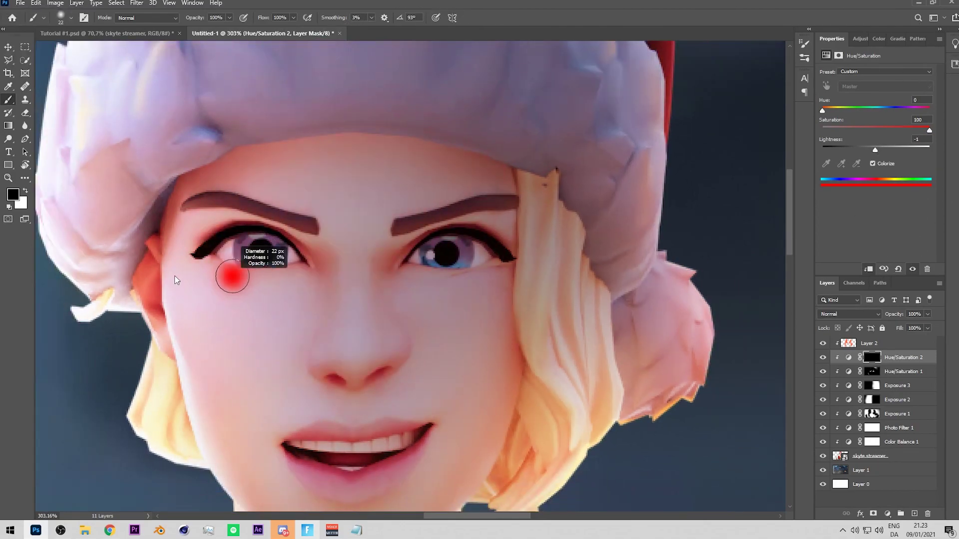
pyautogui.scroll(12, 234, 252)
pyautogui.moveTo(246, 233)
pyautogui.mouseDown()
pyautogui.moveTo(253, 364)
pyautogui.moveTo(228, 365)
pyautogui.mouseUp()
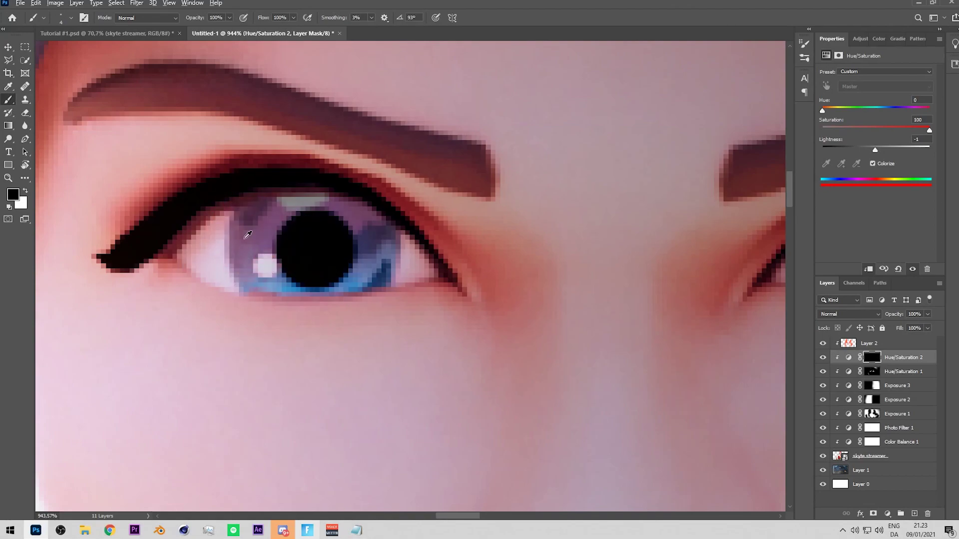
pyautogui.moveTo(263, 251)
pyautogui.mouseDown()
pyautogui.moveTo(297, 268)
pyautogui.moveTo(378, 265)
pyautogui.moveTo(381, 245)
pyautogui.moveTo(287, 225)
pyautogui.moveTo(344, 229)
pyautogui.moveTo(329, 245)
pyautogui.mouseUp()
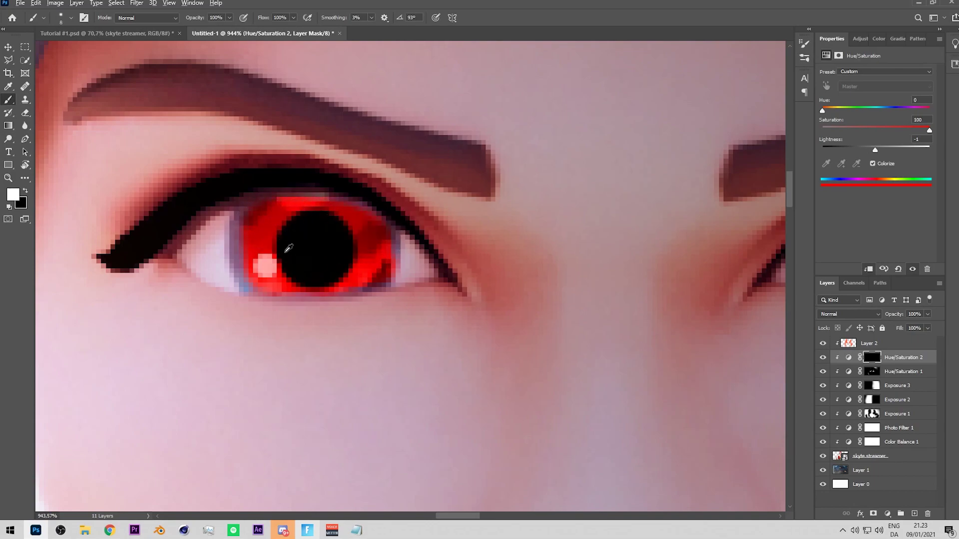
# - Refine the red tint's edges around the first iris with a smaller brush on the layer mask
pyautogui.scroll(-1, 286, 248)
pyautogui.moveTo(268, 257)
pyautogui.mouseDown()
pyautogui.moveTo(241, 279)
pyautogui.moveTo(232, 219)
pyautogui.mouseUp()
pyautogui.moveTo(341, 238)
pyautogui.mouseDown()
pyautogui.moveTo(364, 235)
pyautogui.moveTo(369, 262)
pyautogui.mouseUp()
pyautogui.scroll(4, 296, 261)
pyautogui.moveTo(206, 301)
pyautogui.mouseDown()
pyautogui.moveTo(185, 227)
pyautogui.moveTo(191, 177)
pyautogui.moveTo(182, 290)
pyautogui.mouseUp()
pyautogui.press('[')
pyautogui.press('[')
pyautogui.hotkey('ctrl', 'z')
pyautogui.moveTo(406, 311); pyautogui.dragTo(439, 201)
pyautogui.scroll(-2, 439, 201)
# - Paint the red tint onto the character's other iris and clean up its edges on the layer mask
pyautogui.moveTo(501, 229); pyautogui.dragTo(244, 246)
pyautogui.moveTo(515, 283); pyautogui.dragTo(259, 273)
pyautogui.press('x')
pyautogui.press(']')
pyautogui.press(']')
pyautogui.moveTo(415, 238)
pyautogui.mouseDown()
pyautogui.moveTo(434, 232)
pyautogui.moveTo(429, 251)
pyautogui.moveTo(459, 274)
pyautogui.moveTo(554, 263)
pyautogui.moveTo(519, 276)
pyautogui.moveTo(546, 287)
pyautogui.moveTo(571, 282)
pyautogui.moveTo(579, 229)
pyautogui.moveTo(552, 199)
pyautogui.moveTo(445, 212)
pyautogui.mouseUp()
pyautogui.press('x')
pyautogui.moveTo(586, 217)
pyautogui.mouseDown()
pyautogui.moveTo(593, 266)
pyautogui.moveTo(588, 258)
pyautogui.moveTo(569, 307)
pyautogui.moveTo(558, 318)
pyautogui.moveTo(489, 310)
pyautogui.moveTo(509, 300)
pyautogui.mouseUp()
pyautogui.press('[')
pyautogui.press('[')
pyautogui.press('[')
pyautogui.moveTo(419, 289); pyautogui.dragTo(394, 231)
pyautogui.press('x')
# - Set the eye adjustment's hue to 15
pyautogui.hotkey('ctrl', '0')
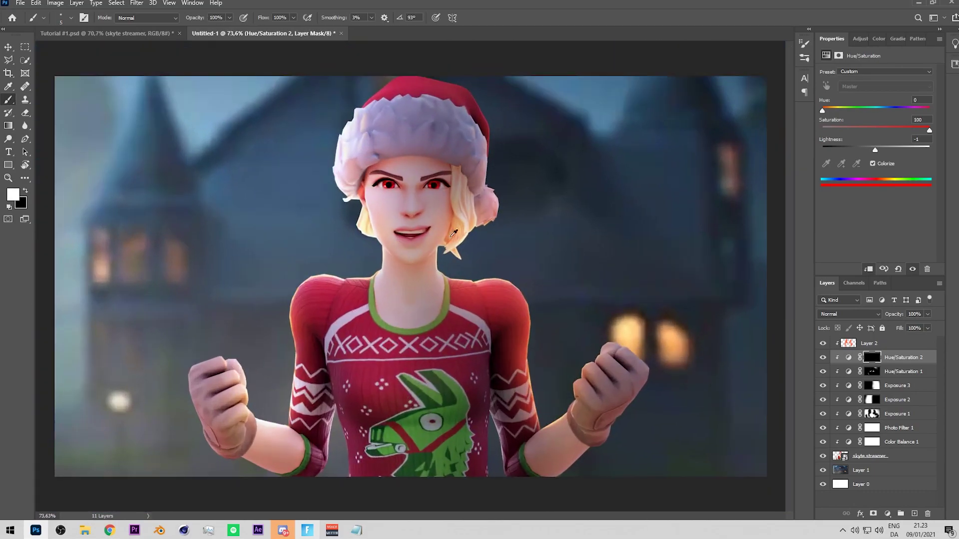
pyautogui.press('v')
pyautogui.moveTo(823, 109); pyautogui.dragTo(827, 109)
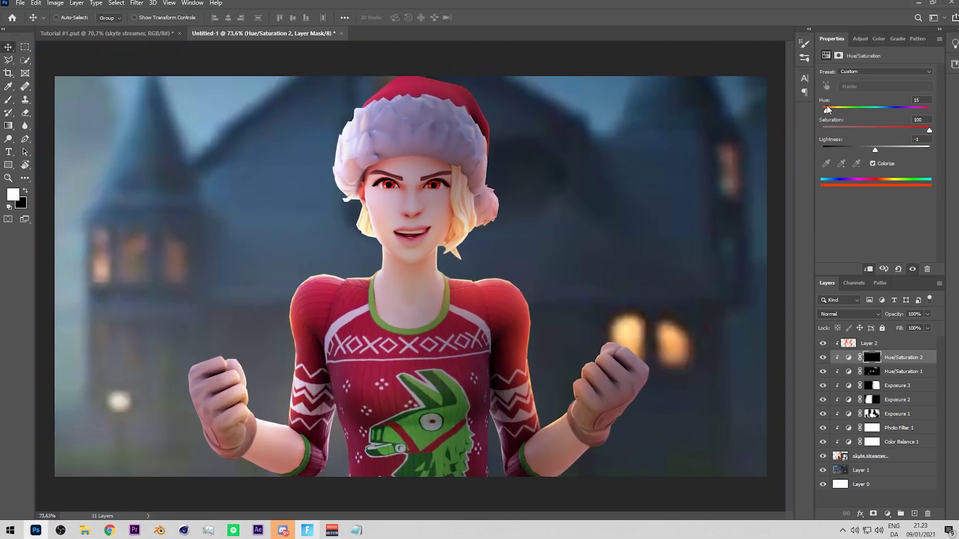
pyautogui.scroll(-1, 530, 146)
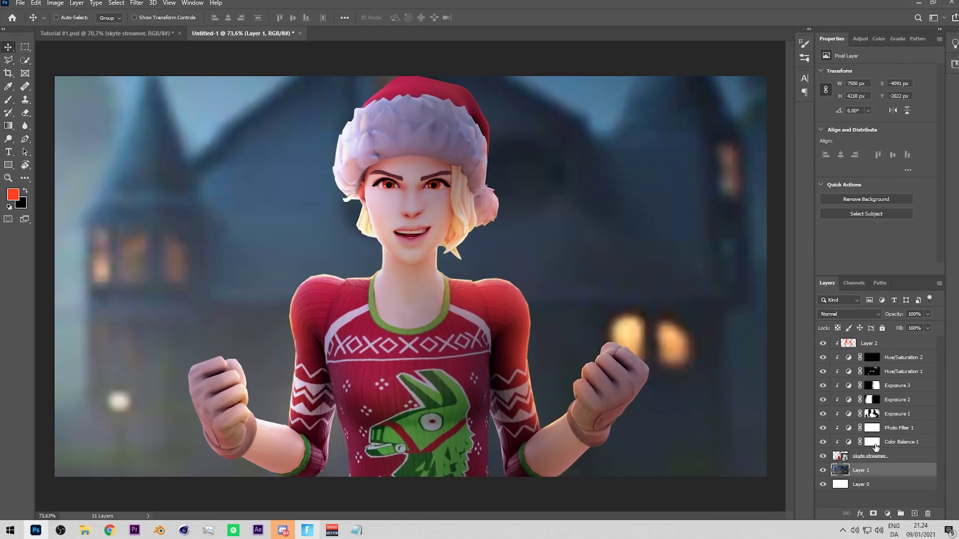
# - Add a new layer above Layer 2 and set its blend mode to Linear Dodge (Add)
pyautogui.click(895, 344)
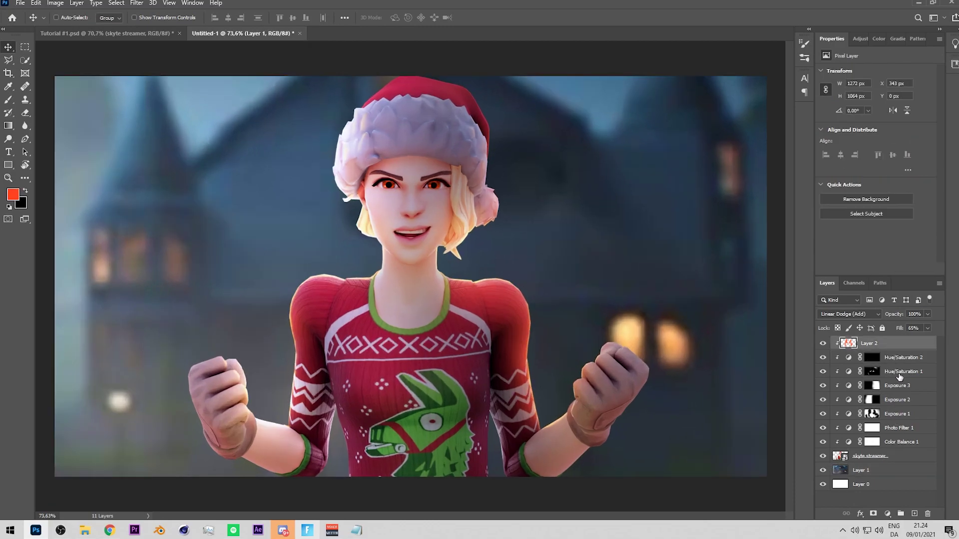
pyautogui.click(914, 513)
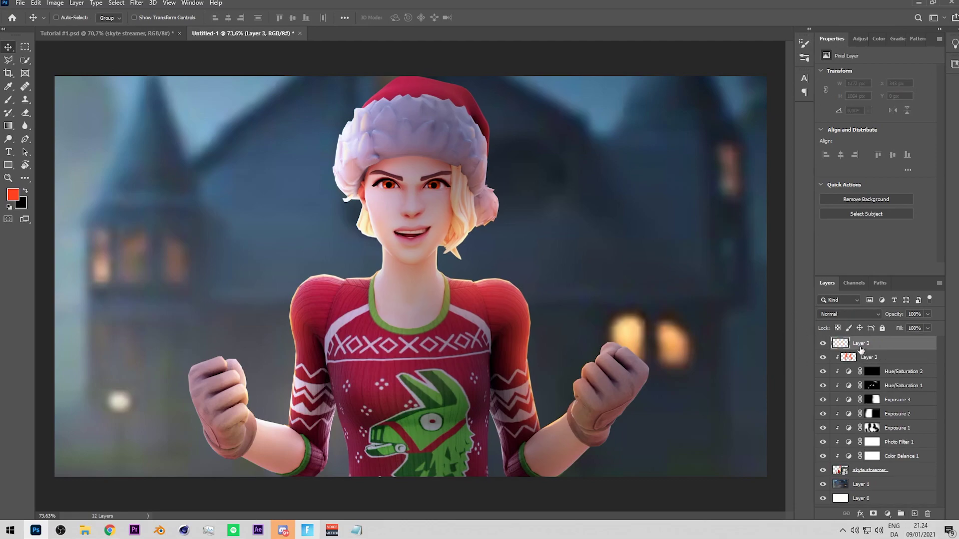
pyautogui.click(844, 314)
pyautogui.click(847, 359)
pyautogui.click(859, 314)
pyautogui.click(868, 365)
# - Dab an orange-red glow over the bright pair of windows beside the raised fist, using a soft brush about 861 px wide
pyautogui.press('b')
pyautogui.moveTo(545, 258)
pyautogui.mouseDown()
pyautogui.moveTo(638, 295)
pyautogui.moveTo(649, 320)
pyautogui.mouseUp()
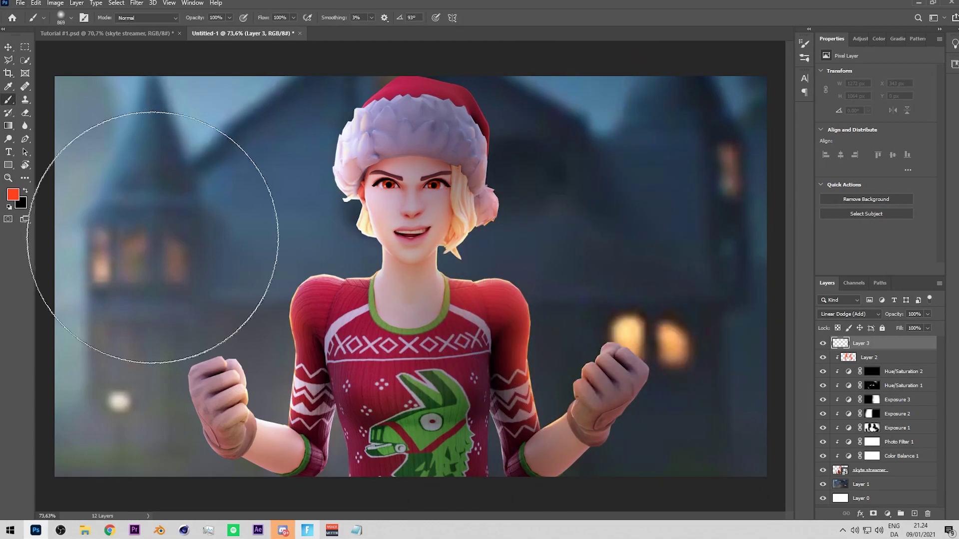
pyautogui.moveTo(629, 349); pyautogui.dragTo(651, 342)
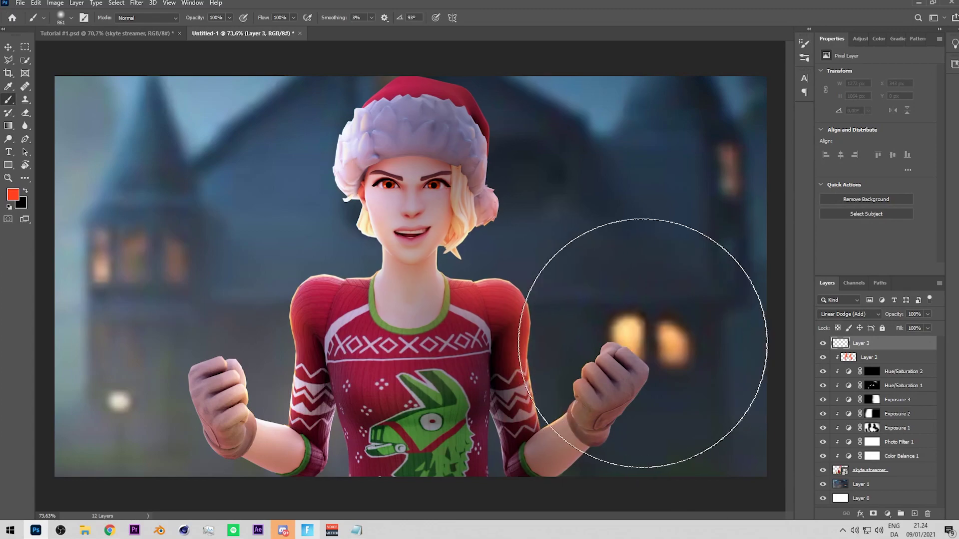
pyautogui.click(644, 343)
# - Dab a soft orange-red glow about 858 px wide over the lit tower windows on the image's left
pyautogui.keyDown('alt'); pyautogui.rightClick(575, 280); pyautogui.keyUp('alt')
pyautogui.keyDown('alt'); pyautogui.rightClick(142, 255); pyautogui.keyUp('alt')
pyautogui.keyDown('alt'); pyautogui.rightClick(183, 253); pyautogui.keyUp('alt')
pyautogui.click(146, 259)
pyautogui.hotkey('ctrl', 'z')
pyautogui.keyDown('alt'); pyautogui.rightClick(162, 256); pyautogui.keyUp('alt')
pyautogui.keyDown('alt'); pyautogui.rightClick(116, 249); pyautogui.keyUp('alt')
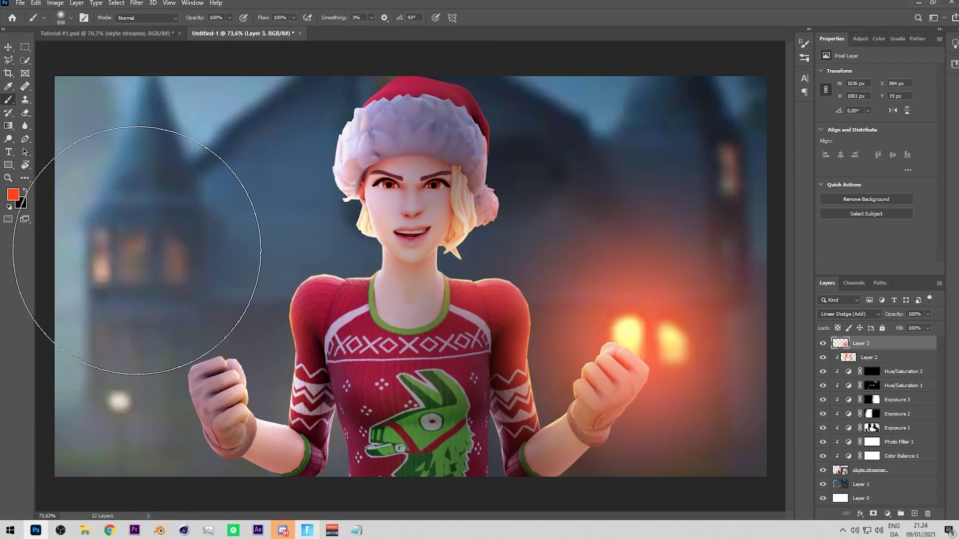
pyautogui.click(141, 253)
# - Dab a smaller glow, about 486 px wide, over the small upper window on the image's right
pyautogui.keyDown('alt'); pyautogui.rightClick(703, 215); pyautogui.keyUp('alt')
pyautogui.keyDown('alt'); pyautogui.rightClick(710, 188); pyautogui.keyUp('alt')
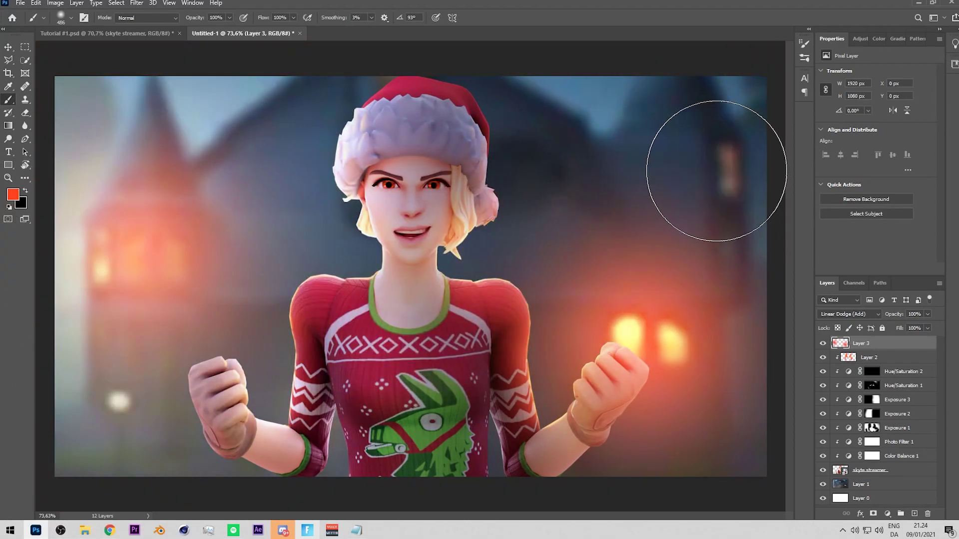
pyautogui.click(720, 165)
pyautogui.press('v')
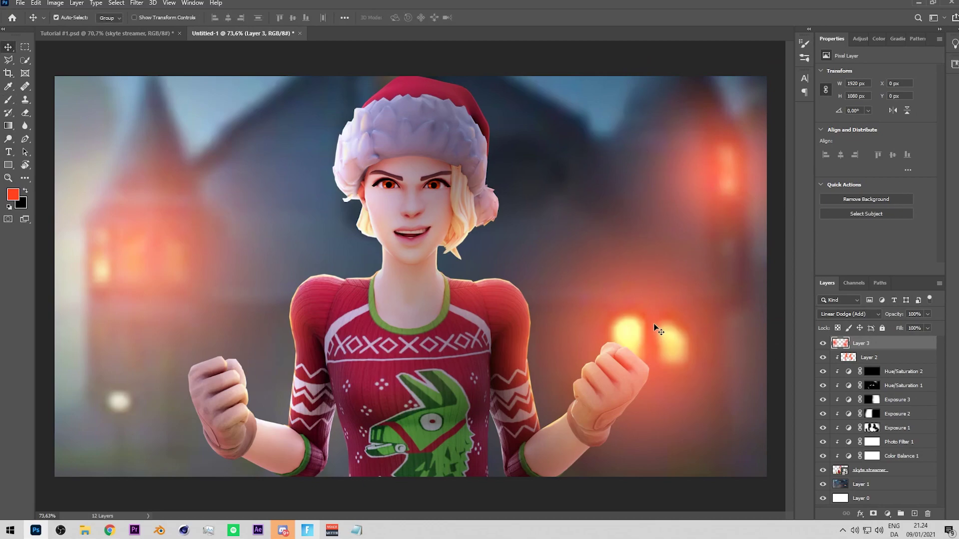
# - Shift the window glow layer's hue to +5 with Hue/Saturation
pyautogui.hotkey('ctrl', 'u')
pyautogui.moveTo(792, 74); pyautogui.dragTo(795, 75)
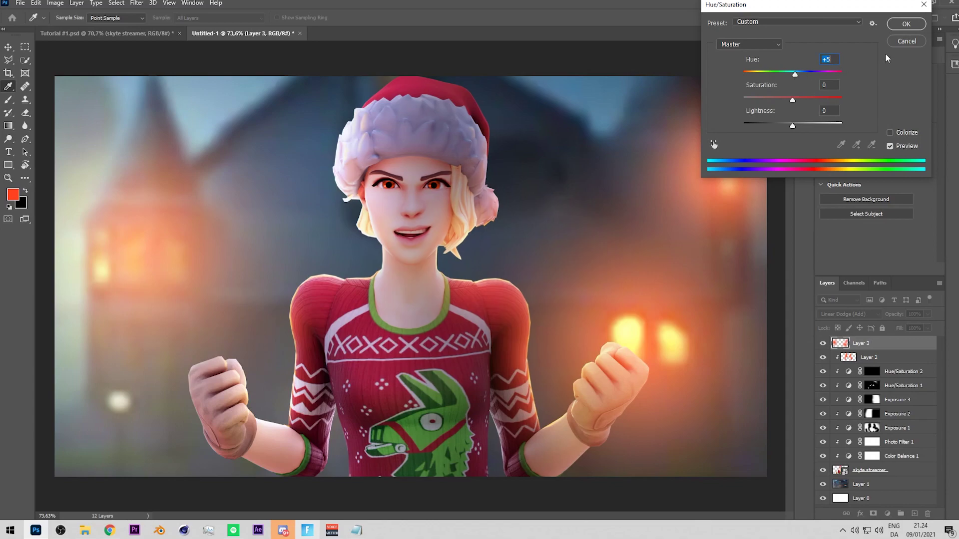
pyautogui.click(912, 21)
# - Set Layer 3's fill to 32% and compare the scene with and without the window glow
pyautogui.moveTo(898, 328); pyautogui.dragTo(879, 328)
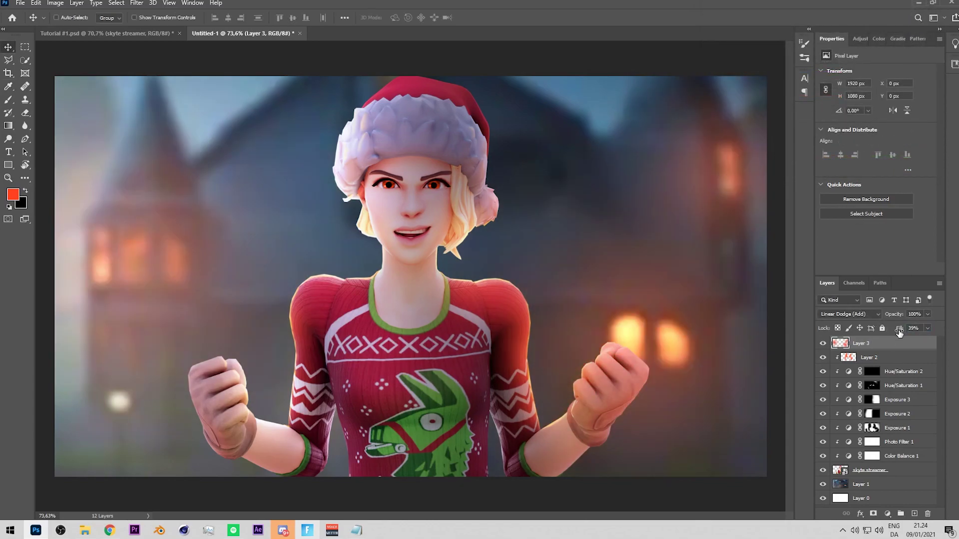
pyautogui.click(823, 343)
pyautogui.click(823, 343)
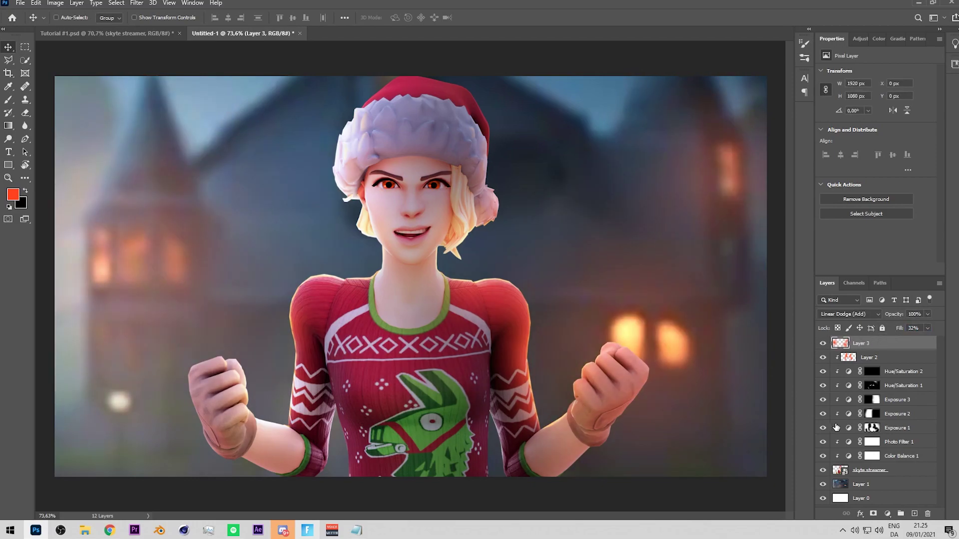
# - Brush smaller, tighter glow spots over the lit castle windows on Layer 3 with a soft brush about 201 px wide
pyautogui.press('b')
pyautogui.moveTo(687, 303); pyautogui.dragTo(620, 329)
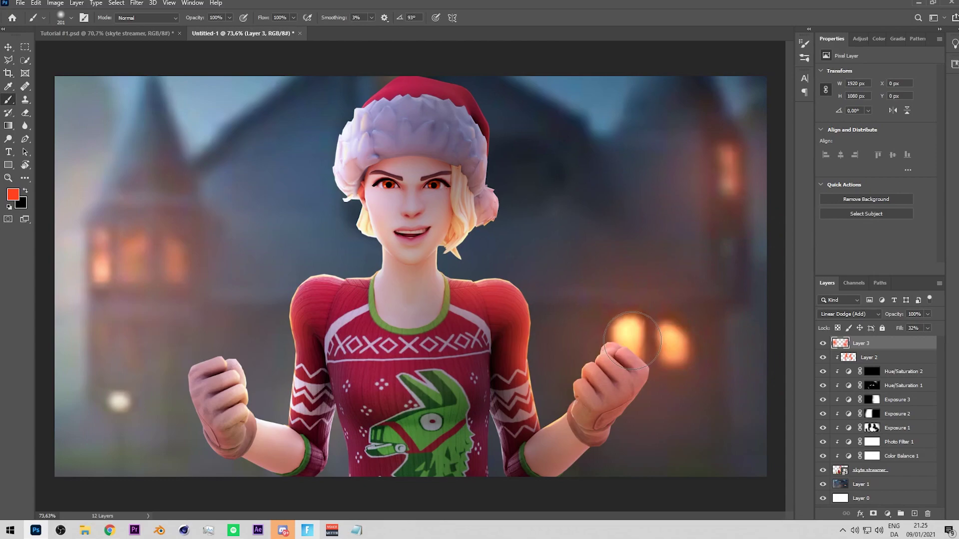
pyautogui.click(727, 163)
pyautogui.moveTo(279, 273); pyautogui.dragTo(293, 273)
# - Add a Hue/Saturation adjustment layer above Layer 3 and colorize it with hue 186 and saturation 100
pyautogui.click(887, 515)
pyautogui.click(916, 405)
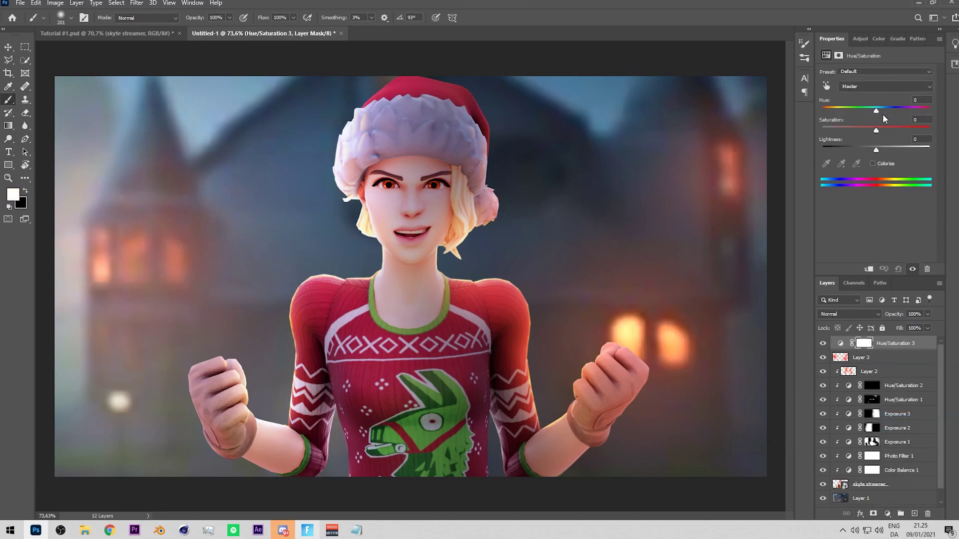
pyautogui.click(872, 163)
pyautogui.moveTo(871, 108); pyautogui.dragTo(936, 131)
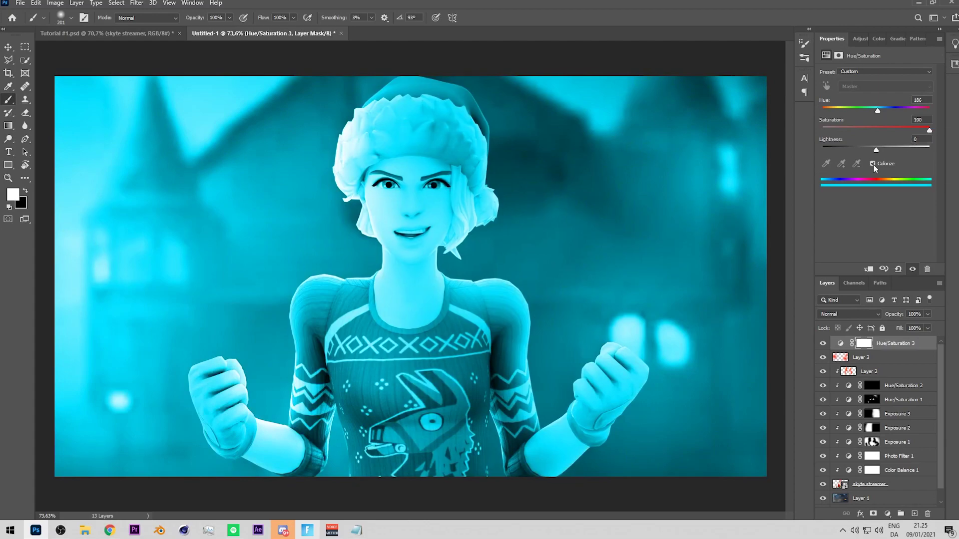
# - Compare the scene with and without Hue/Saturation 3, and set its hue to 199 and lightness to +77
pyautogui.click(822, 344)
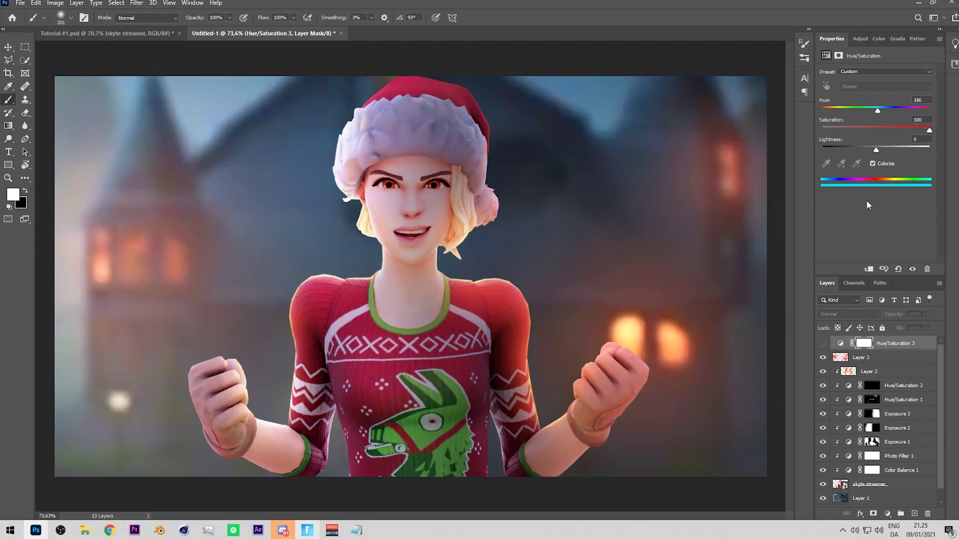
pyautogui.click(823, 343)
pyautogui.moveTo(880, 149); pyautogui.dragTo(896, 149)
pyautogui.moveTo(878, 109); pyautogui.dragTo(881, 110)
pyautogui.moveTo(897, 150); pyautogui.dragTo(917, 150)
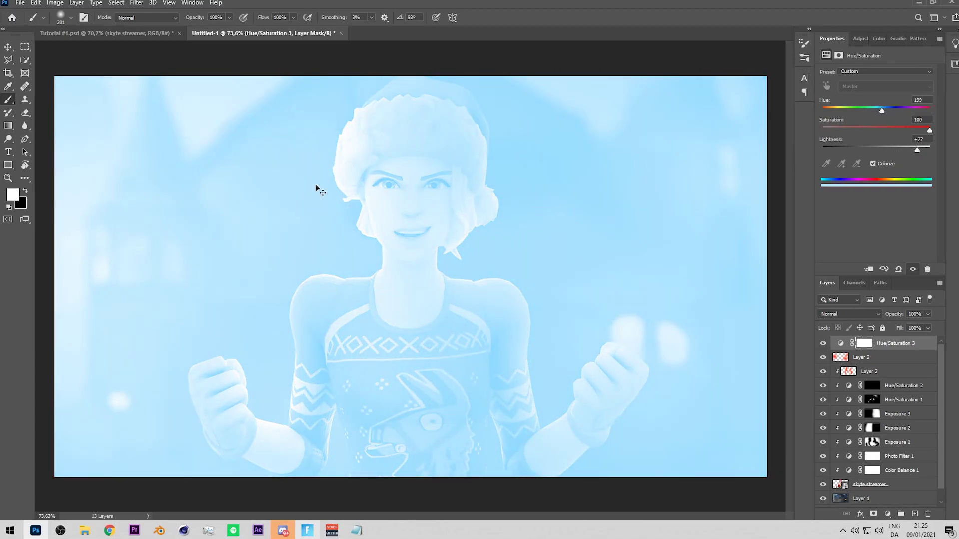
# - Invert the light blue adjustment's layer mask and set the brush flow to 35%
pyautogui.hotkey('ctrl', 'i')
pyautogui.click(293, 17)
pyautogui.moveTo(292, 29); pyautogui.dragTo(274, 29)
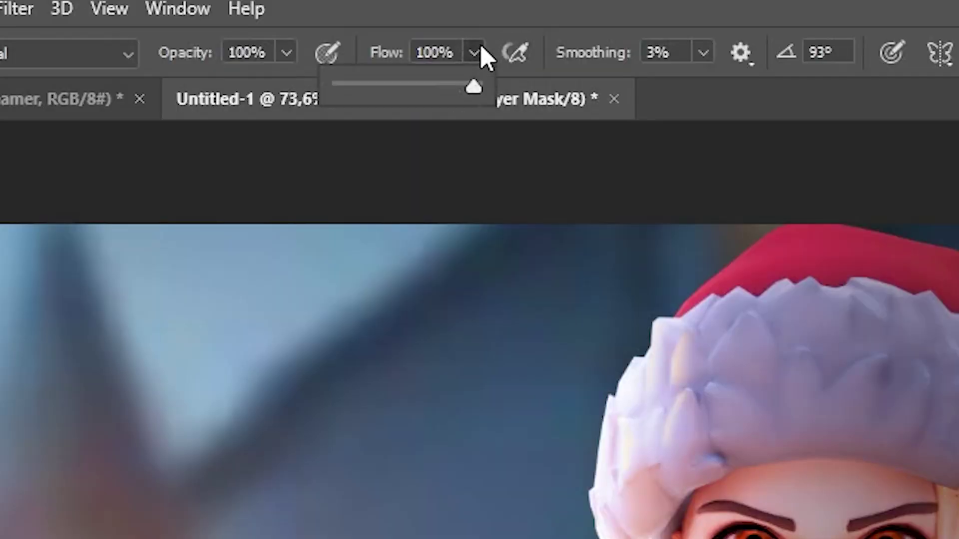
pyautogui.moveTo(412, 86); pyautogui.dragTo(385, 86)
pyautogui.click(512, 429)
# - Paint soft light blue haze over the upper background on the mask with a brush enlarged to about 1000 px
pyautogui.scroll(-4, 549, 450)
pyautogui.rightClick(272, 193)
pyautogui.moveTo(353, 223); pyautogui.dragTo(376, 223)
pyautogui.click(294, 199)
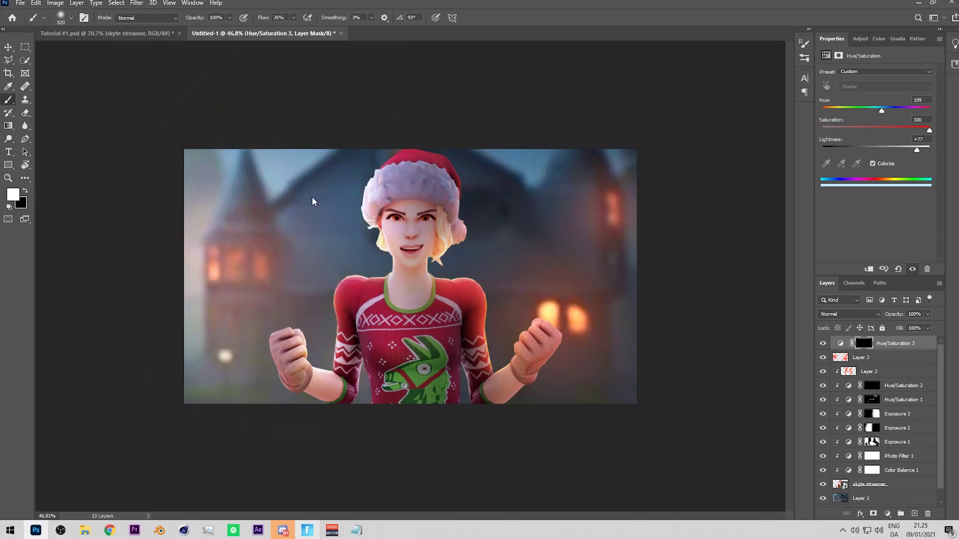
pyautogui.press(']')
pyautogui.press(']')
pyautogui.click(283, 171)
pyautogui.click(197, 189)
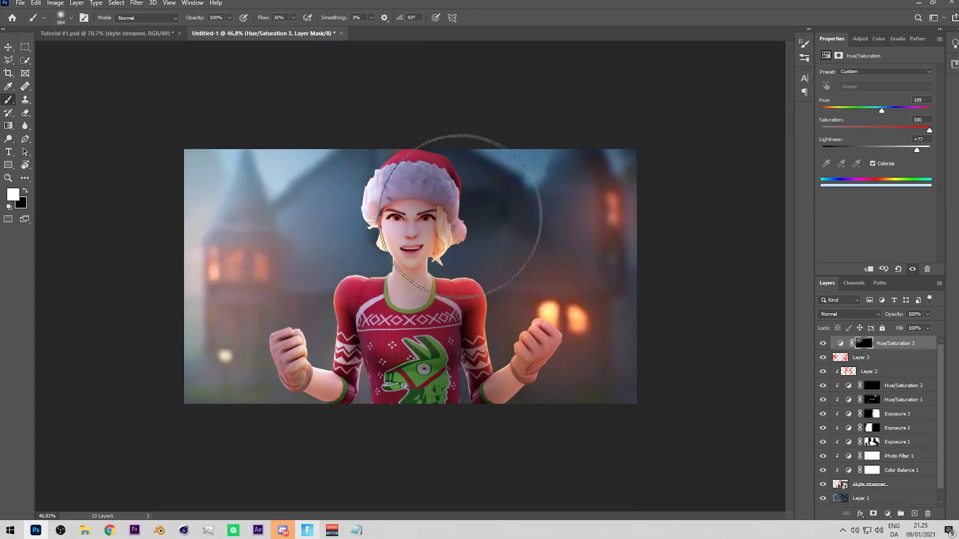
pyautogui.click(533, 144)
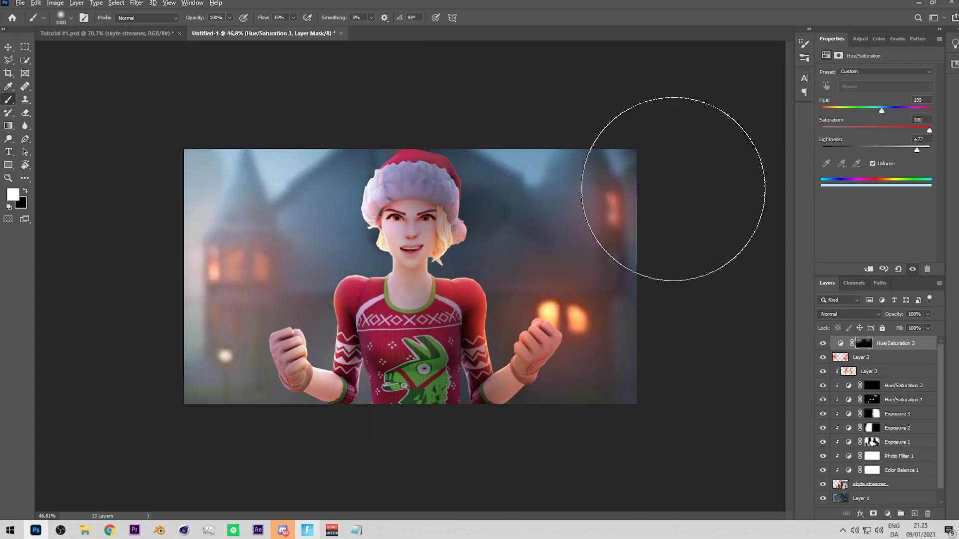
pyautogui.moveTo(294, 355); pyautogui.dragTo(318, 356)
# - Set Hue/Saturation 3's fill to 57% and check the blue haze by toggling the layer's visibility
pyautogui.scroll(4, 281, 298)
pyautogui.press('v')
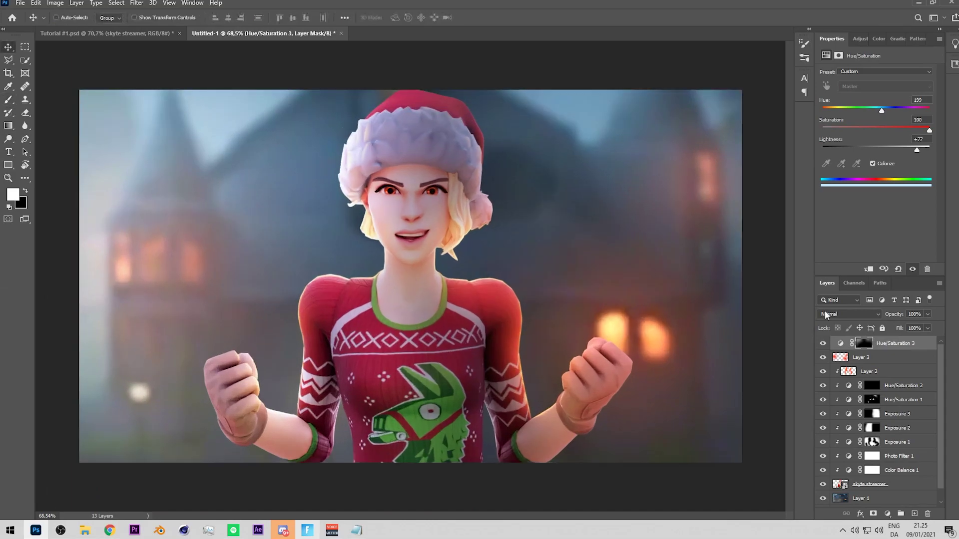
pyautogui.moveTo(897, 331); pyautogui.dragTo(890, 329)
pyautogui.click(823, 343)
pyautogui.scroll(2, 709, 296)
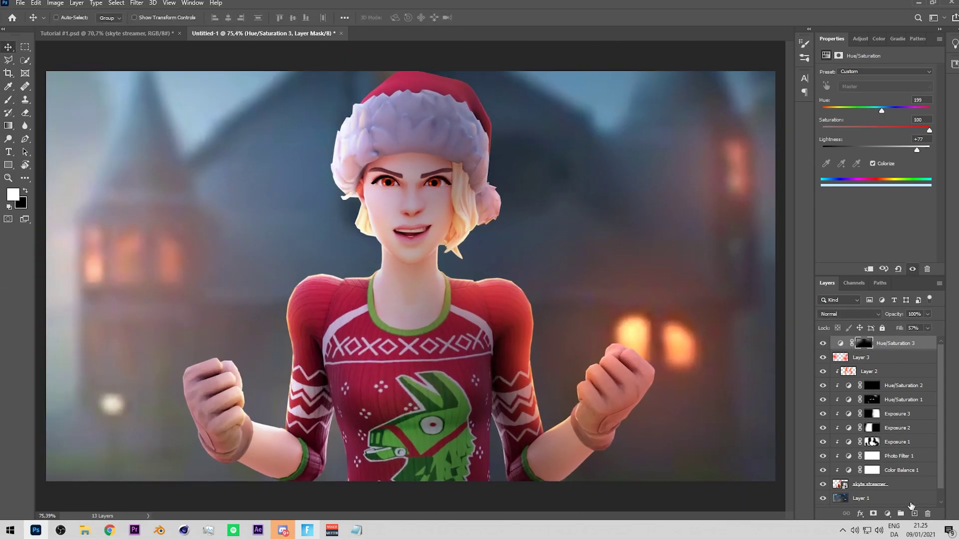
# - Add a Hue/Saturation layer on top, colorized orange with hue 17, saturation 100 and lightness +62
pyautogui.click(887, 514)
pyautogui.click(899, 419)
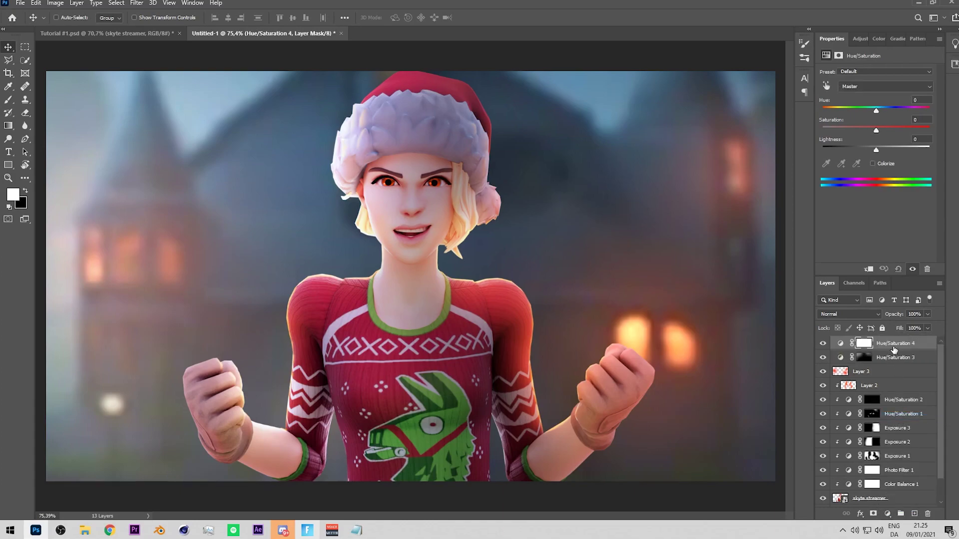
pyautogui.click(874, 163)
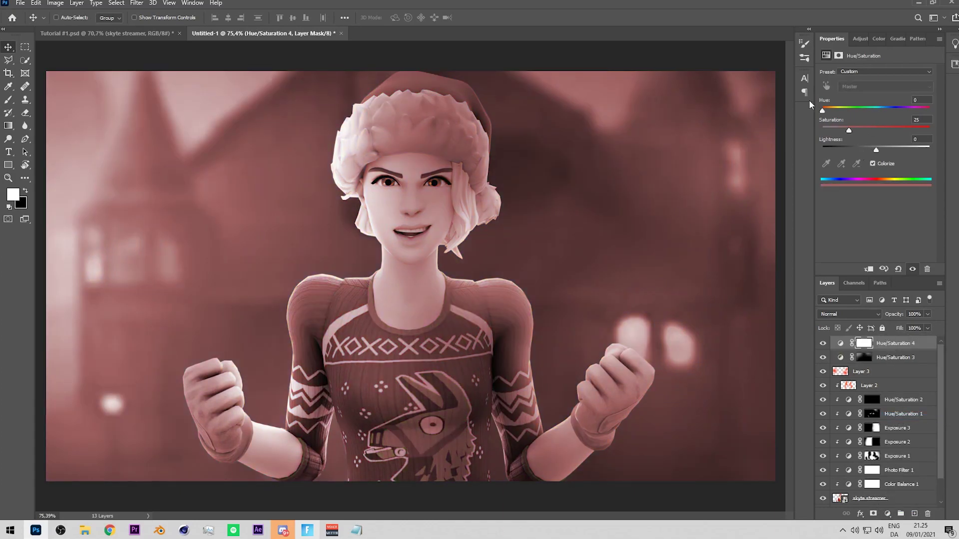
pyautogui.moveTo(825, 110); pyautogui.dragTo(897, 148)
pyautogui.moveTo(826, 109); pyautogui.dragTo(828, 109)
pyautogui.moveTo(897, 150); pyautogui.dragTo(910, 149)
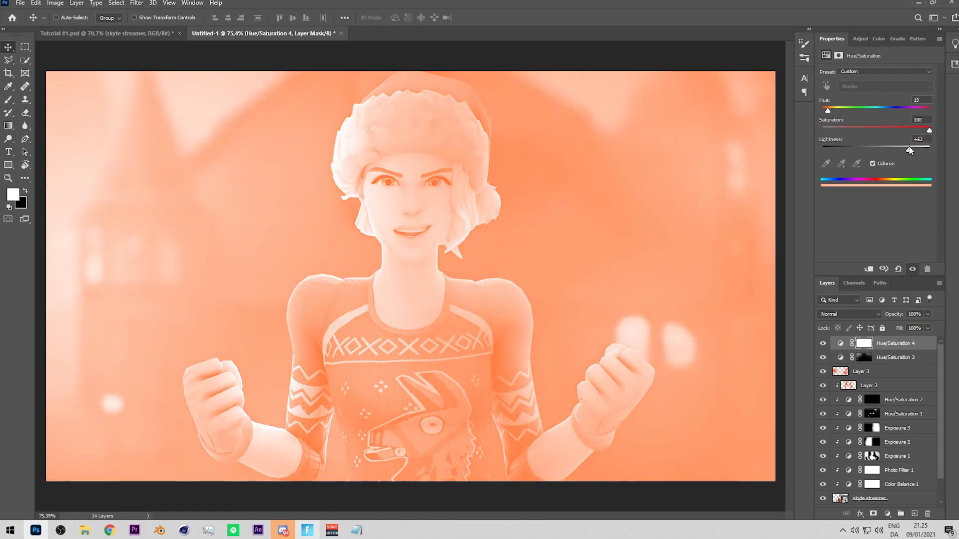
pyautogui.moveTo(827, 107); pyautogui.dragTo(826, 107)
# - Invert the orange adjustment's mask and paint soft warm haze around the lit castle windows with a large brush
pyautogui.hotkey('ctrl', 'i')
pyautogui.press('b')
pyautogui.moveTo(632, 275)
pyautogui.mouseDown()
pyautogui.moveTo(591, 291)
pyautogui.moveTo(698, 334)
pyautogui.mouseUp()
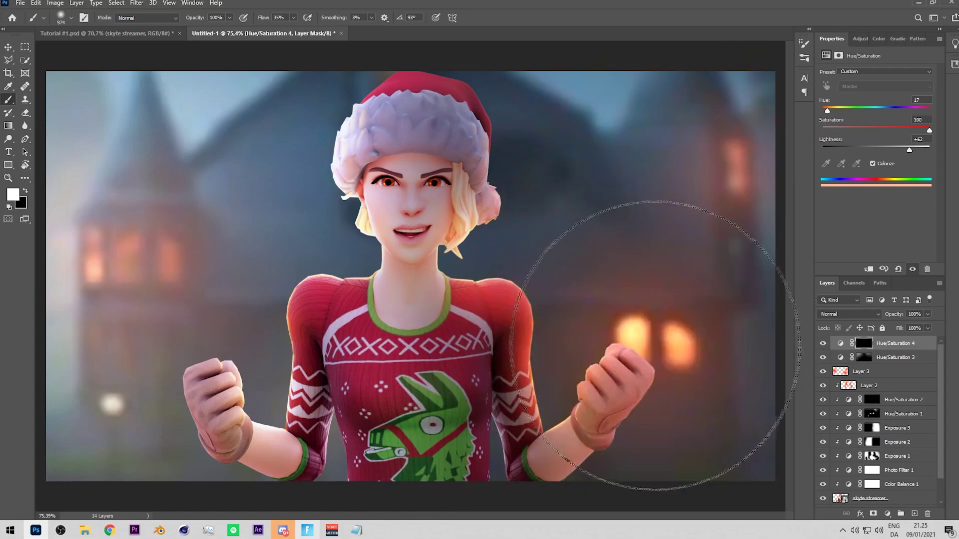
pyautogui.click(661, 345)
pyautogui.moveTo(739, 245); pyautogui.dragTo(691, 238)
pyautogui.keyDown('alt'); pyautogui.click(144, 253); pyautogui.keyUp('alt')
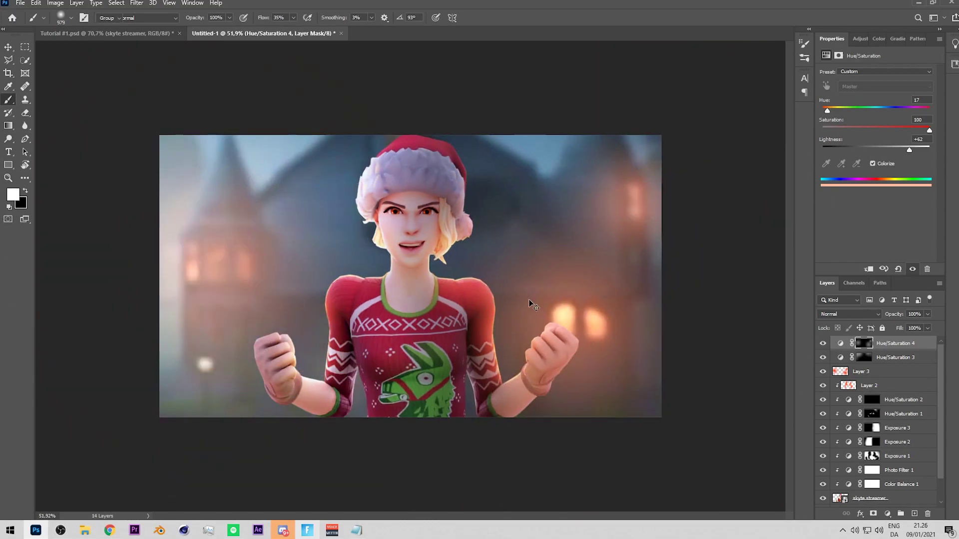
# - Lower the fill of the orange Hue/Saturation 4 haze layer to 64%
pyautogui.press('v')
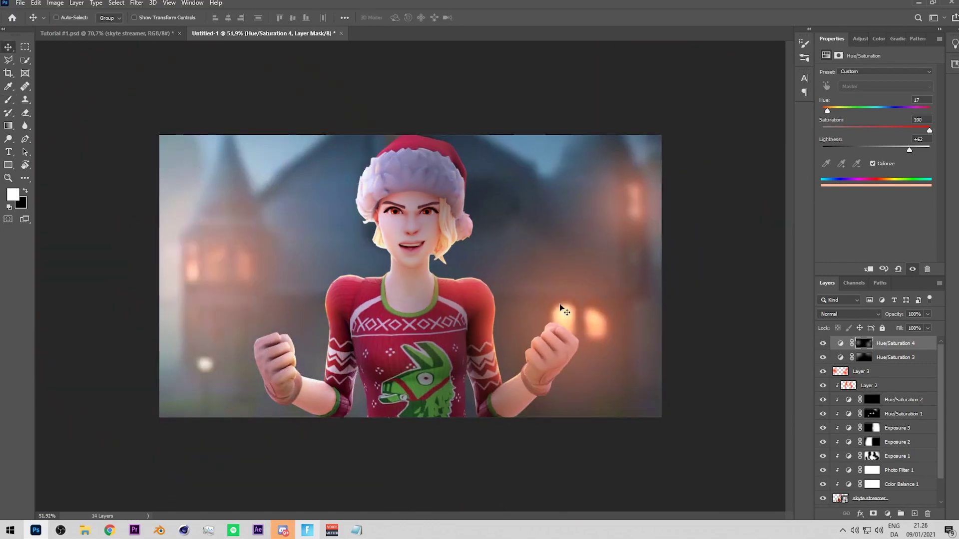
pyautogui.keyDown('ctrl'); pyautogui.click(510, 253); pyautogui.keyUp('ctrl')
pyautogui.scroll(1, 935, 375)
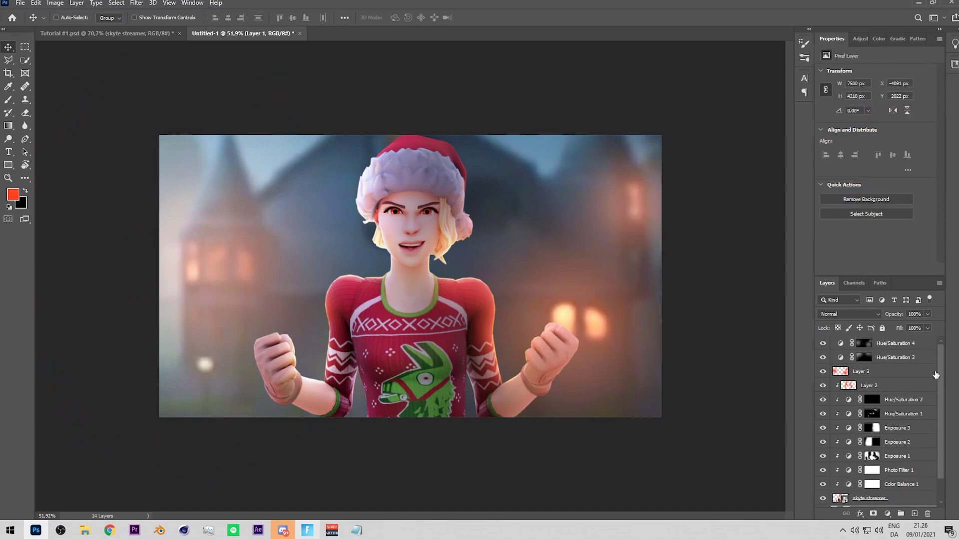
pyautogui.click(906, 346)
pyautogui.click(894, 329)
pyautogui.scroll(2, 643, 289)
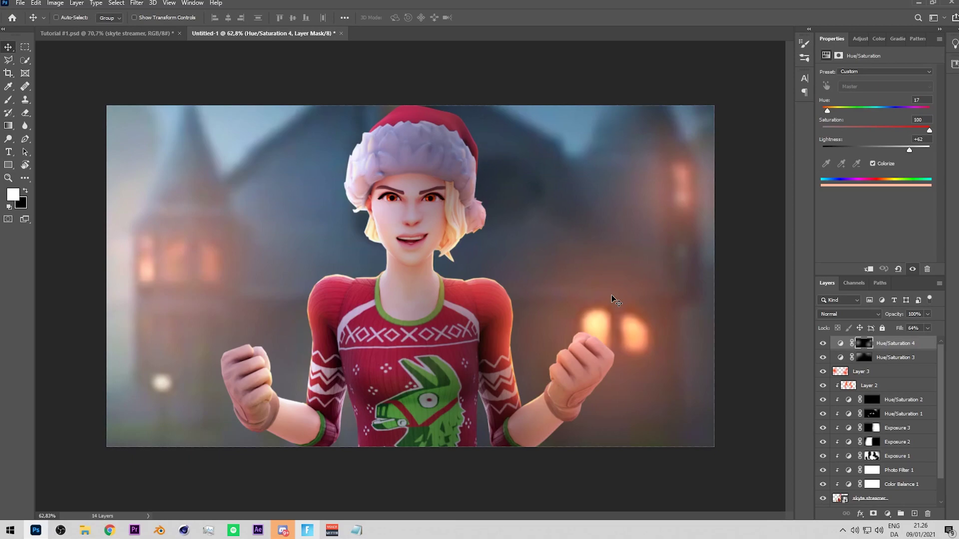
# - Add an Exposure adjustment layer on top with the exposure set to -3.85
pyautogui.click(888, 513)
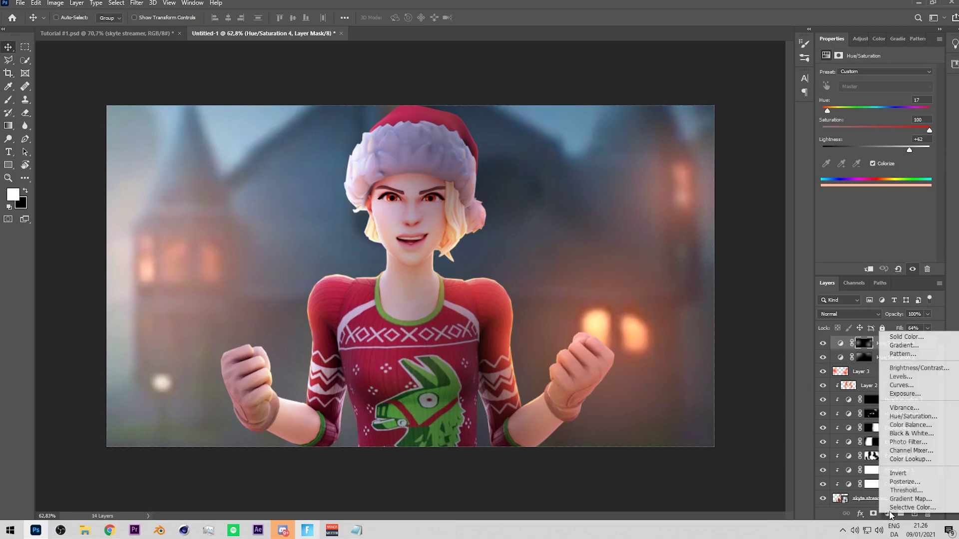
pyautogui.click(896, 395)
pyautogui.moveTo(877, 99); pyautogui.dragTo(847, 99)
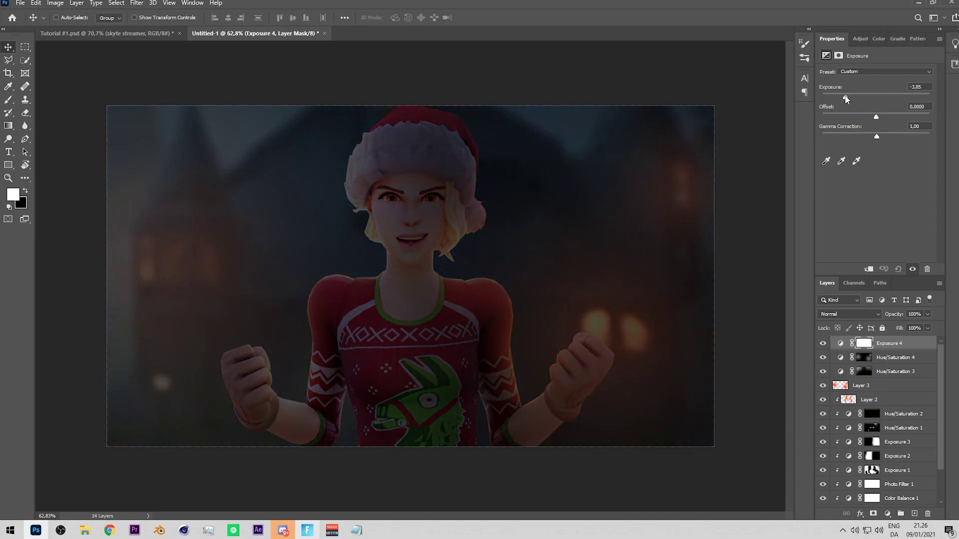
pyautogui.hotkey('ctrl', 'i')
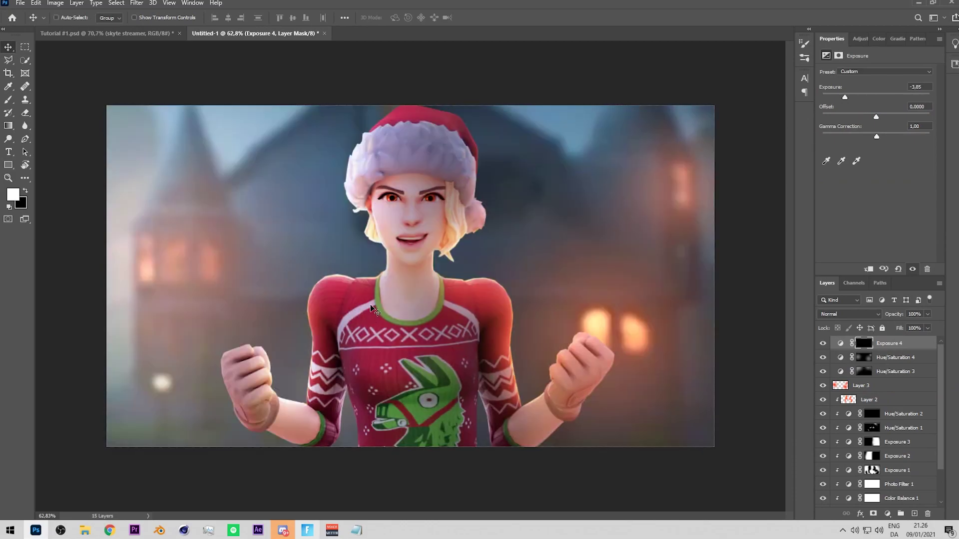
pyautogui.press('b')
pyautogui.scroll(-3, 353, 300)
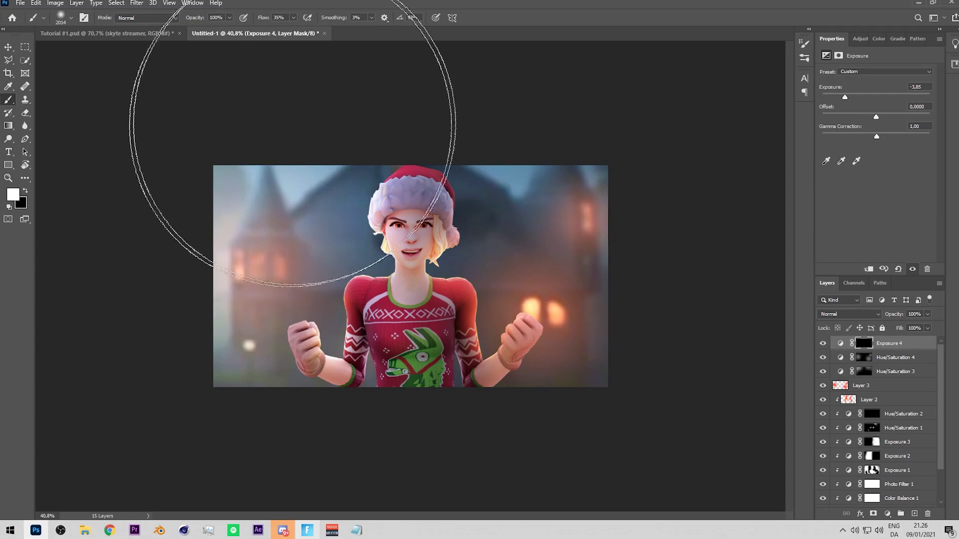
pyautogui.moveTo(290, 26); pyautogui.dragTo(327, 28)
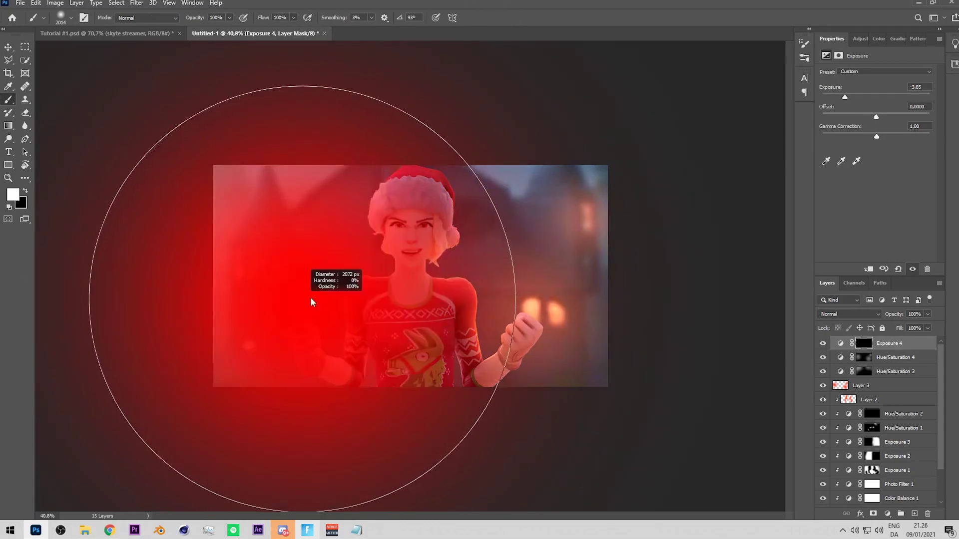
pyautogui.hotkey('ctrl', 'i')
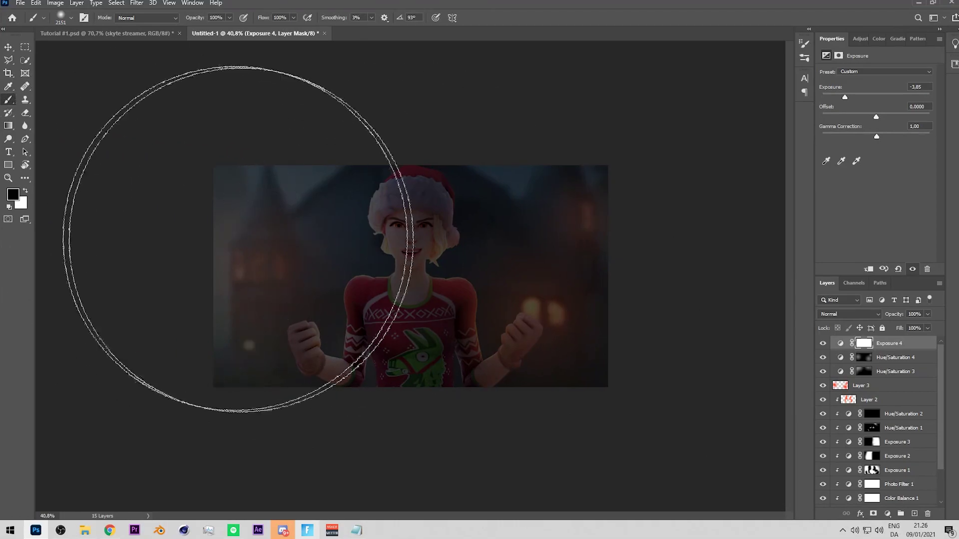
# - Paint black over the image centre on the Exposure mask with a soft brush about 1900 px, leaving darkened edges as a vignette
pyautogui.moveTo(420, 238); pyautogui.dragTo(405, 235)
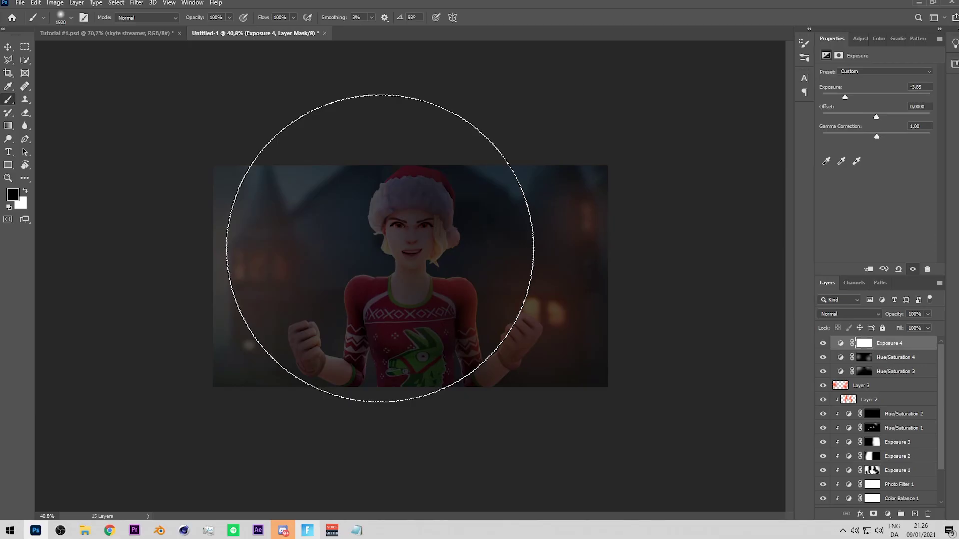
pyautogui.press('x')
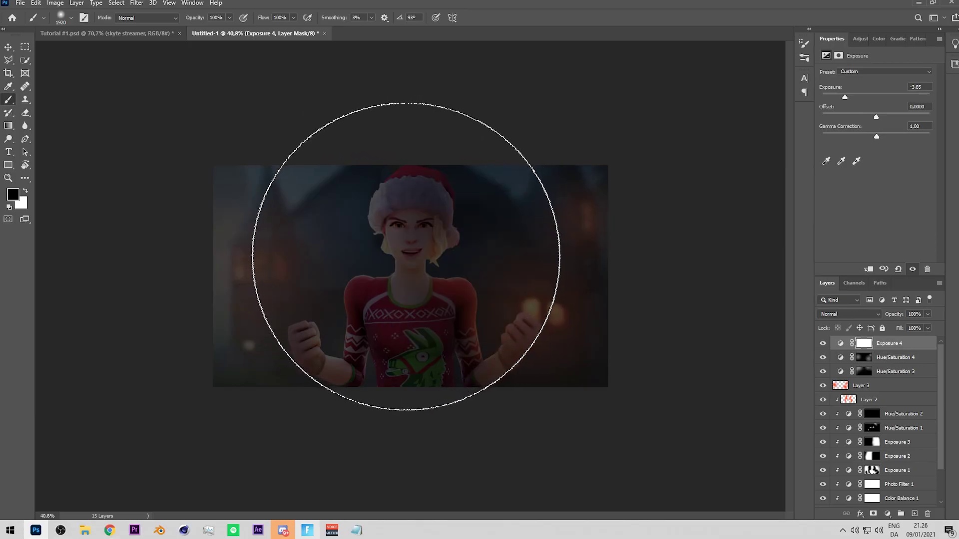
pyautogui.moveTo(412, 258)
pyautogui.mouseDown()
pyautogui.moveTo(411, 203)
pyautogui.moveTo(403, 205)
pyautogui.mouseUp()
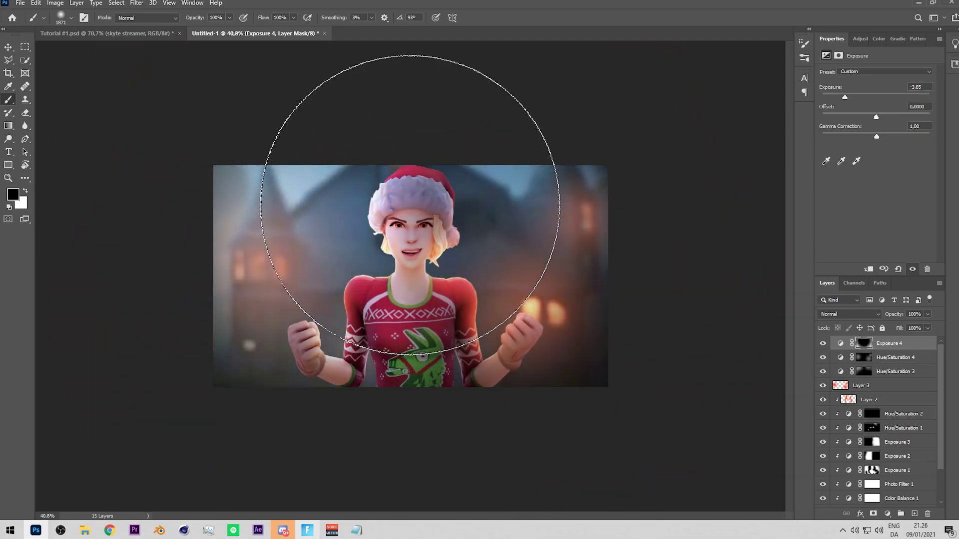
# - Set the vignette Exposure layer's fill to 60% and compare the image with the layer hidden and shown
pyautogui.scroll(3, 450, 213)
pyautogui.scroll(1, 453, 209)
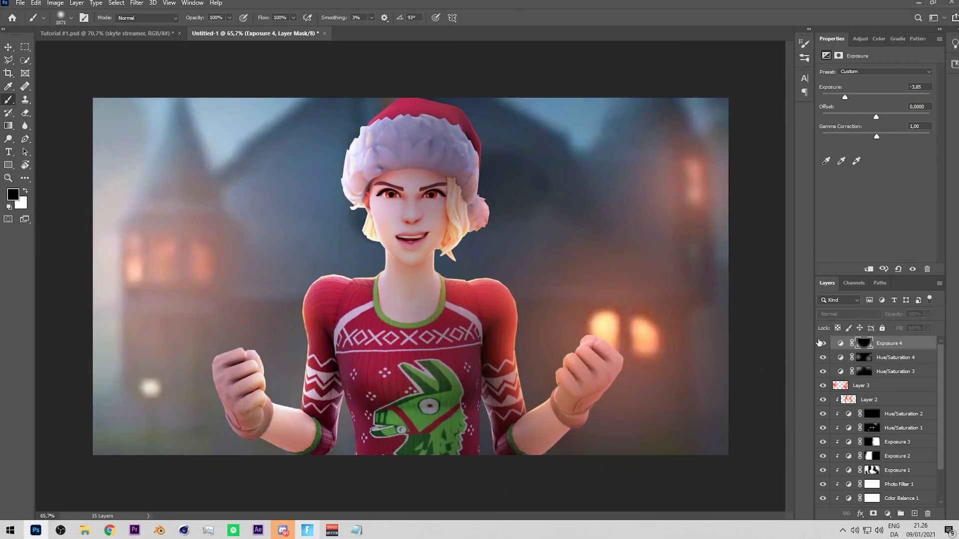
pyautogui.moveTo(908, 328); pyautogui.dragTo(894, 330)
pyautogui.click(823, 343)
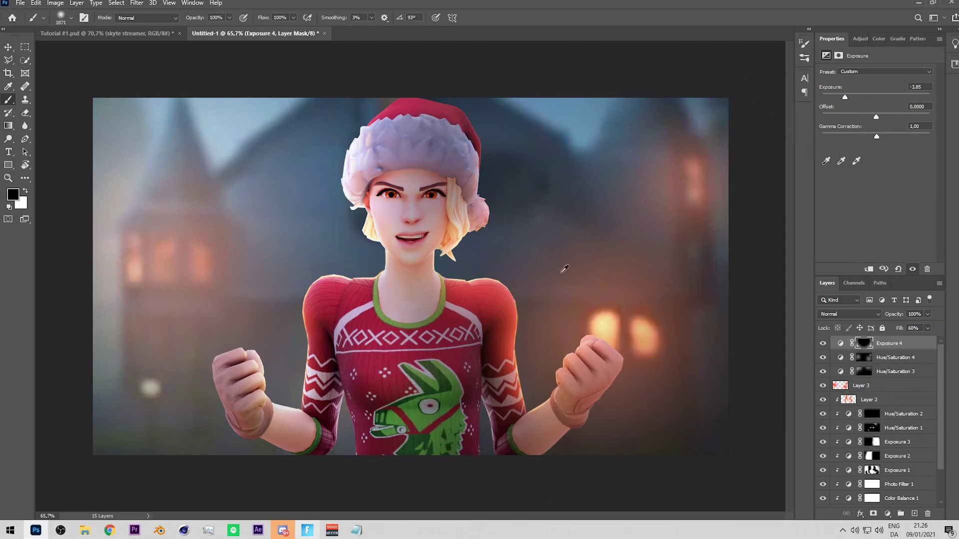
pyautogui.scroll(-3, 574, 276)
pyautogui.press('r')
pyautogui.moveTo(569, 271); pyautogui.dragTo(623, 265)
pyautogui.scroll(2, 612, 270)
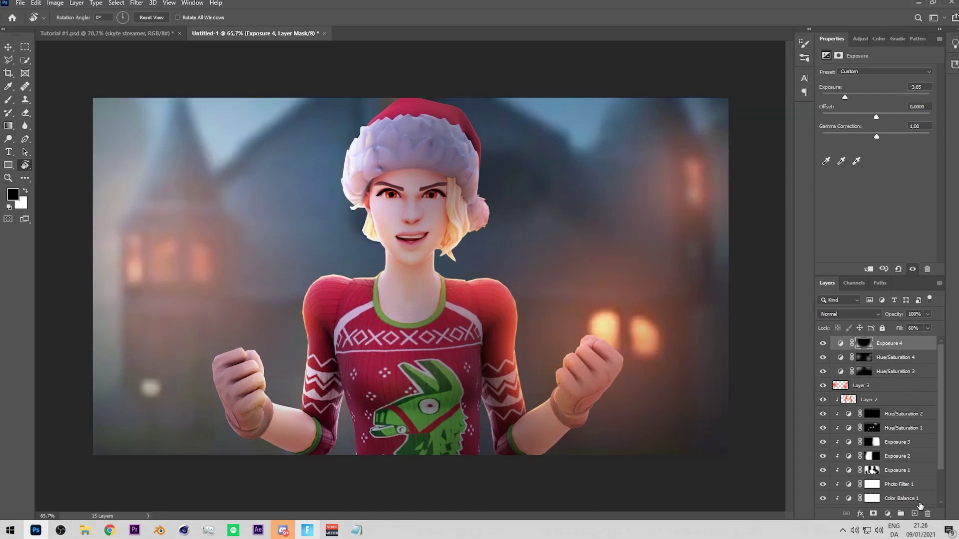
# - Create a new empty layer on top and set its blend mode to Overlay
pyautogui.click(914, 517)
pyautogui.click(838, 312)
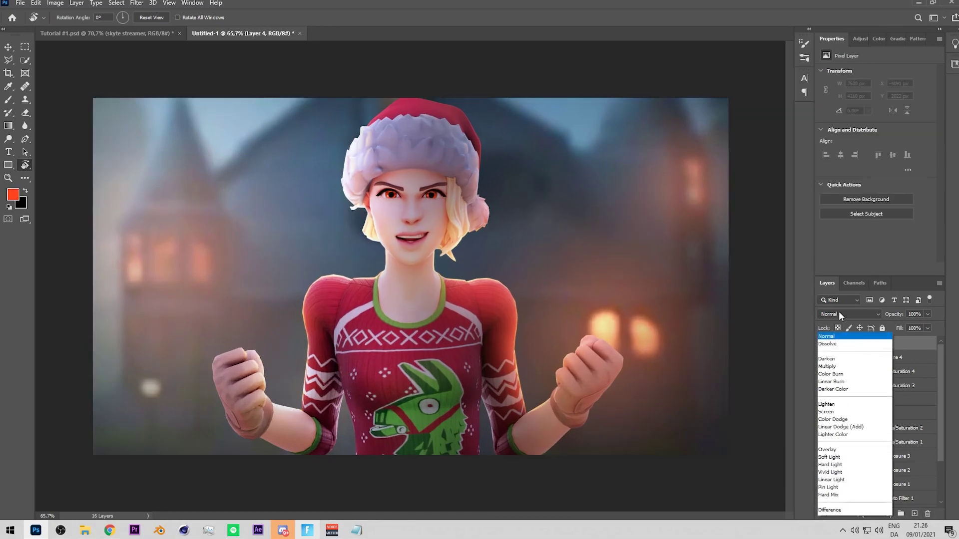
pyautogui.click(848, 391)
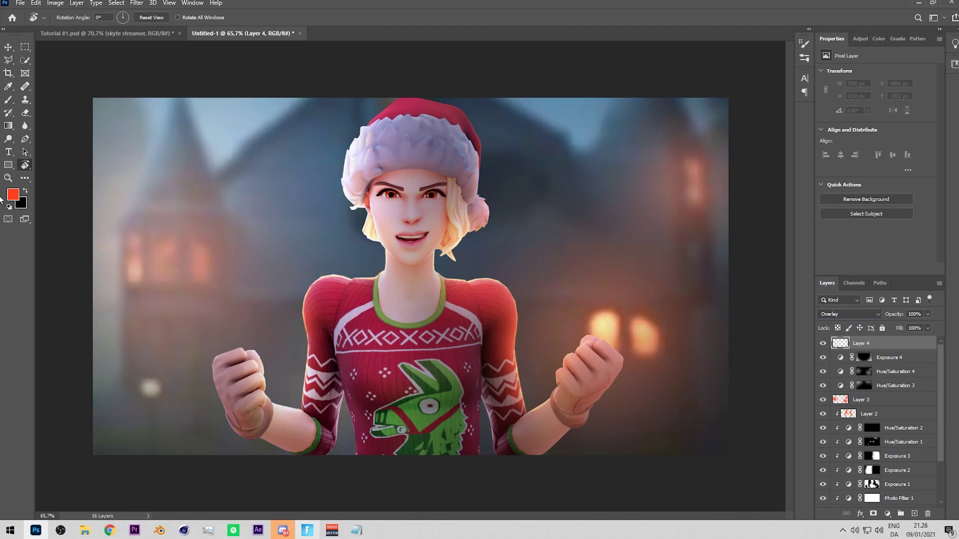
# - Paint white glows over the lit castle windows with a soft brush about 413 px, and reduce the layer's fill
pyautogui.press('b')
pyautogui.press('x')
pyautogui.keyDown('alt'); pyautogui.rightClick(175, 250); pyautogui.keyUp('alt')
pyautogui.click(165, 247)
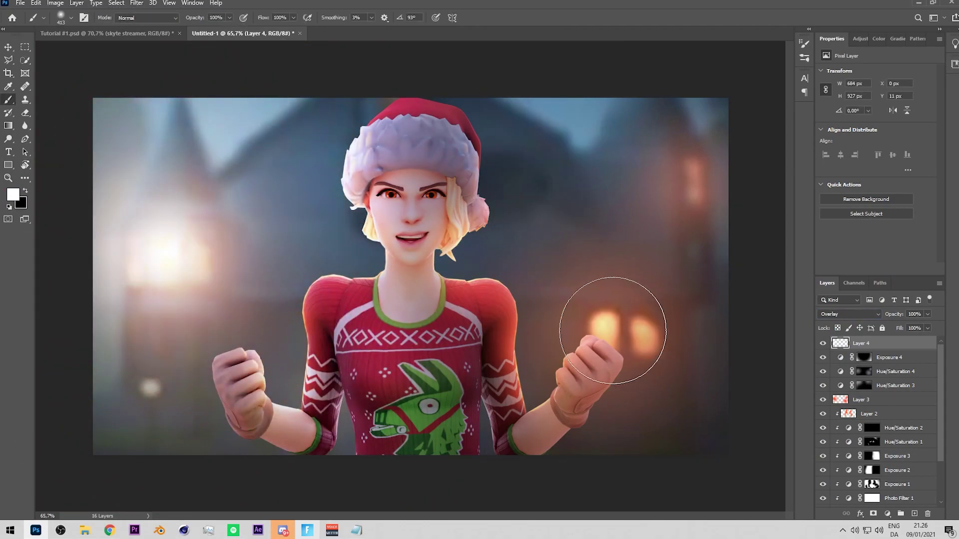
pyautogui.click(617, 331)
pyautogui.click(669, 190)
pyautogui.press('v')
pyautogui.moveTo(899, 331)
pyautogui.mouseDown()
pyautogui.moveTo(889, 325)
pyautogui.moveTo(901, 328)
pyautogui.mouseUp()
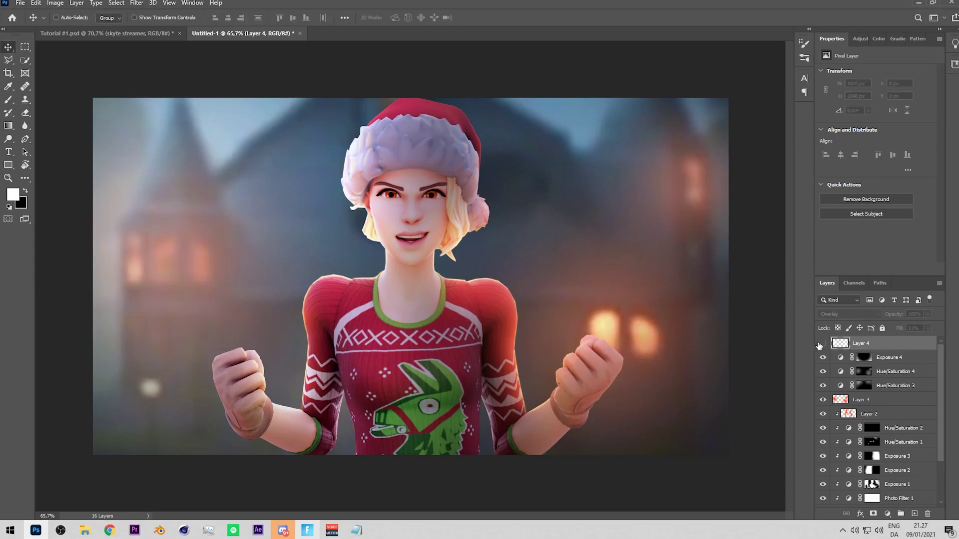
# - Add another blank layer above the window glow layer and switch it to Overlay mode
pyautogui.click(917, 513)
pyautogui.click(844, 310)
pyautogui.click(852, 392)
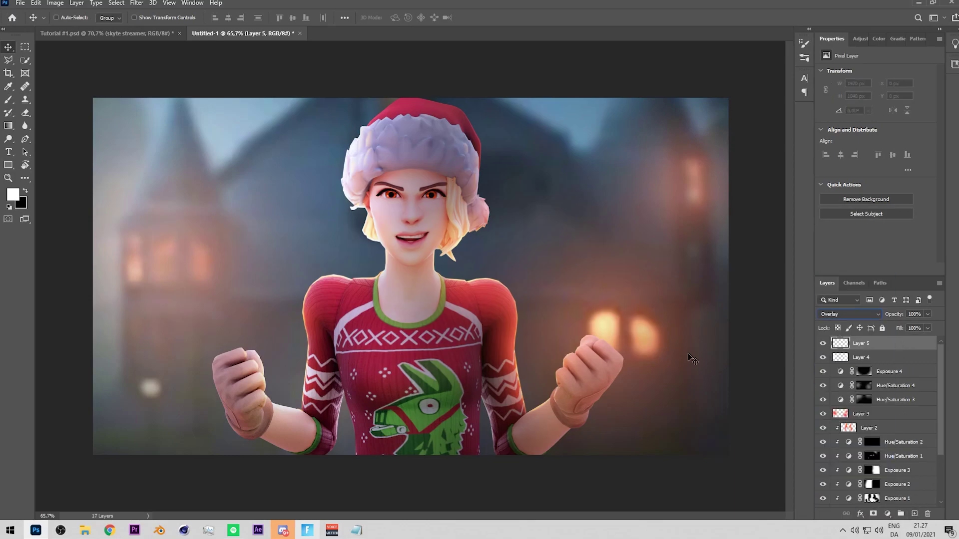
# - Brighten the upper part of the image with white on the Overlay layer using a very large soft brush, undoing a stray stroke
pyautogui.scroll(-4, 478, 293)
pyautogui.press('b')
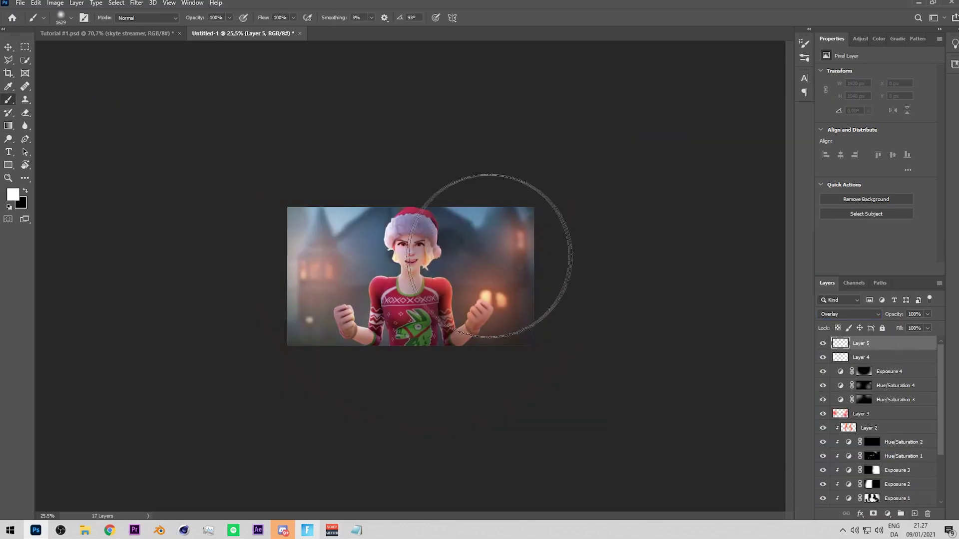
pyautogui.moveTo(420, 247)
pyautogui.mouseDown()
pyautogui.moveTo(432, 246)
pyautogui.moveTo(414, 243)
pyautogui.mouseUp()
pyautogui.click(416, 176)
pyautogui.hotkey('ctrl', 'z')
# - Darken the lower part of the image with black on the Overlay layer using a soft brush enlarged to about 3500 px
pyautogui.press('x')
pyautogui.keyDown('alt'); pyautogui.rightClick(361, 287); pyautogui.keyUp('alt')
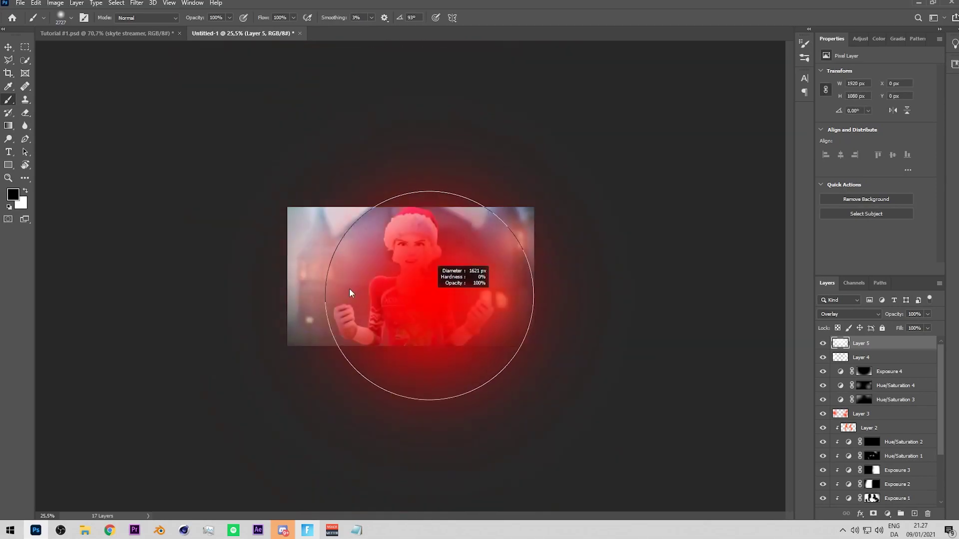
pyautogui.moveTo(423, 325); pyautogui.dragTo(436, 330)
pyautogui.moveTo(378, 321); pyautogui.dragTo(454, 329)
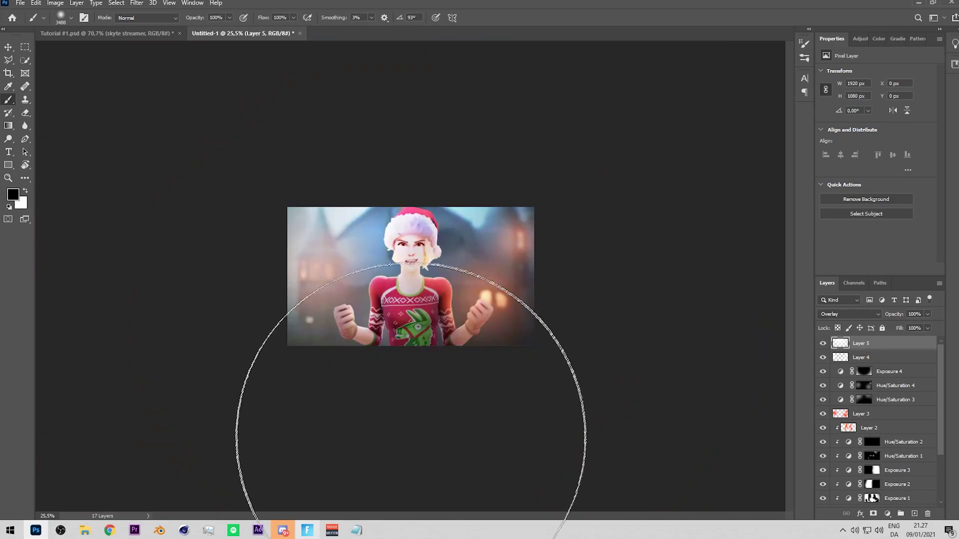
pyautogui.press('v')
# - Set the light and shadow Overlay layer's fill to 40% and check its effect by toggling visibility
pyautogui.scroll(5, 487, 283)
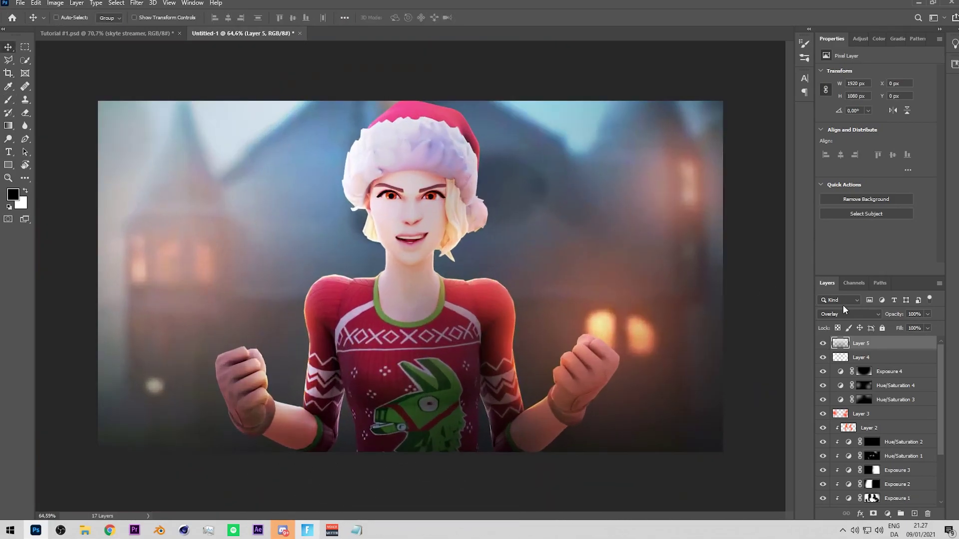
pyautogui.moveTo(896, 330); pyautogui.dragTo(873, 331)
pyautogui.click(822, 344)
pyautogui.click(823, 344)
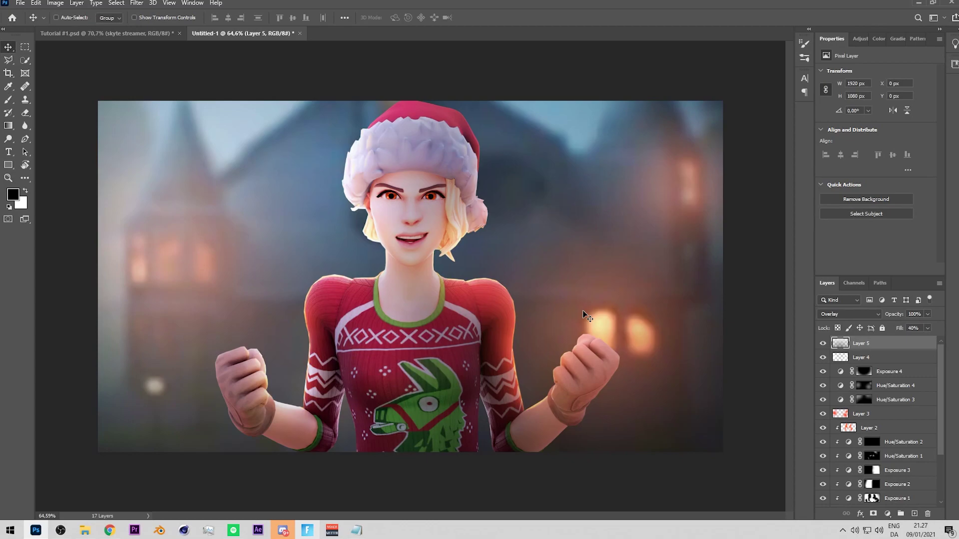
pyautogui.scroll(-1, 543, 293)
pyautogui.press('r')
pyautogui.moveTo(569, 305); pyautogui.dragTo(698, 325)
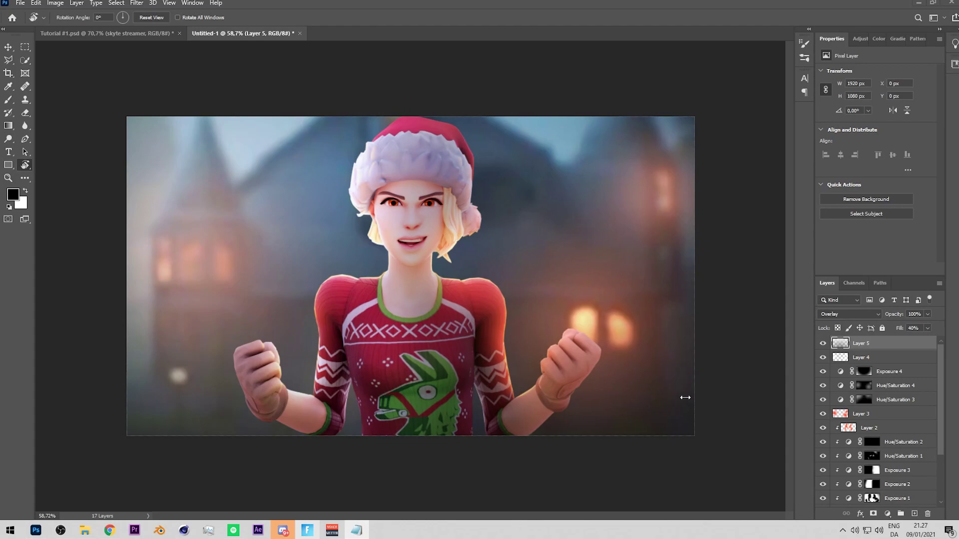
# - Add a Color Lookup layer using Crisp_Warm.look at 21% opacity and check it by toggling its visibility
pyautogui.click(883, 515)
pyautogui.click(910, 459)
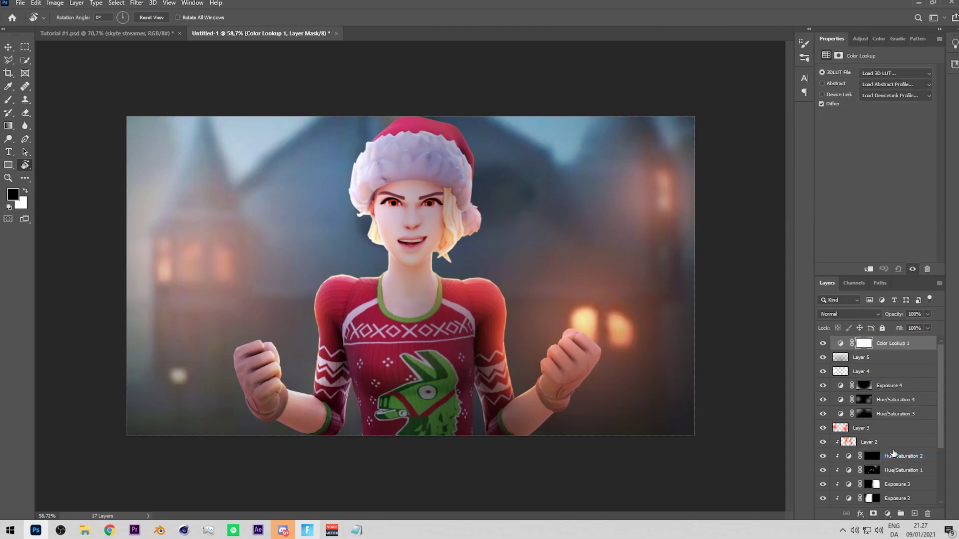
pyautogui.click(880, 73)
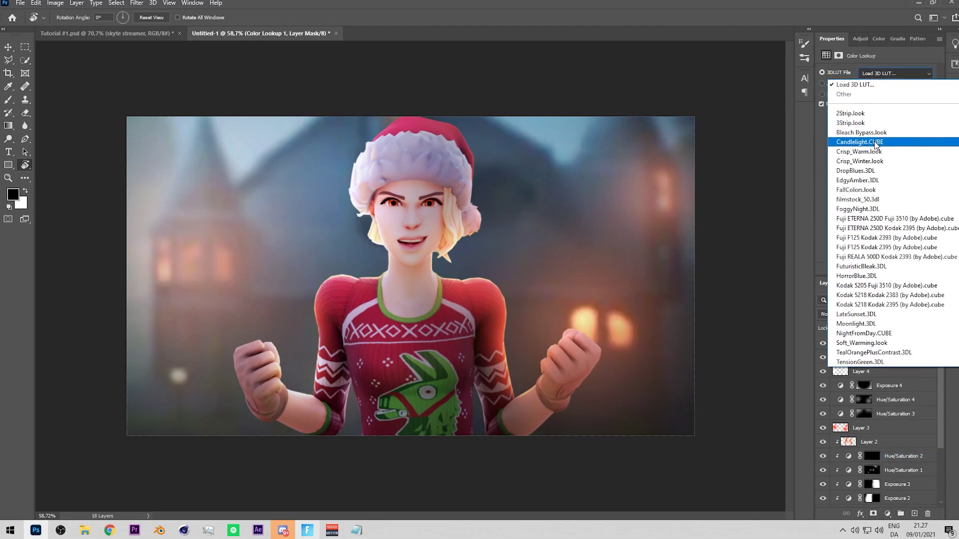
pyautogui.click(878, 110)
pyautogui.scroll(-2, 877, 74)
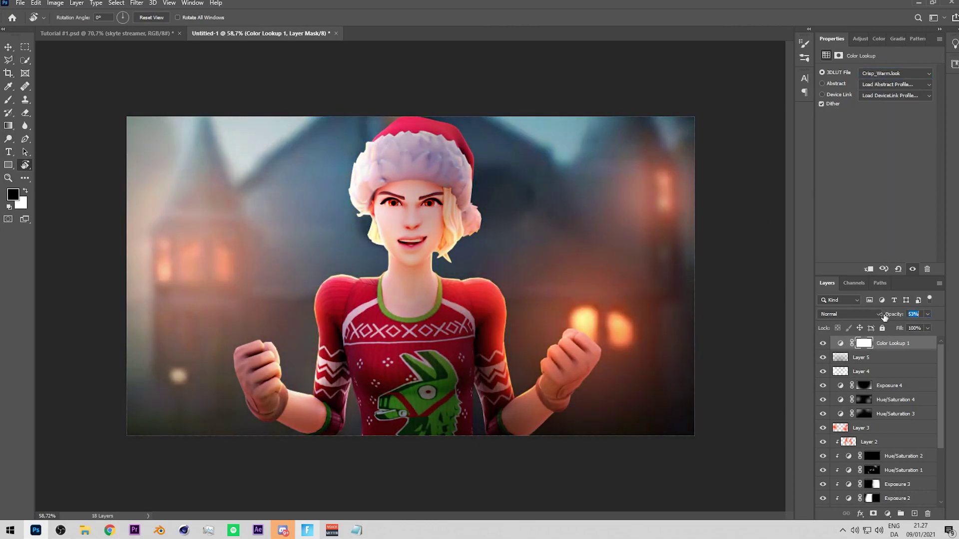
pyautogui.click(823, 344)
pyautogui.click(824, 344)
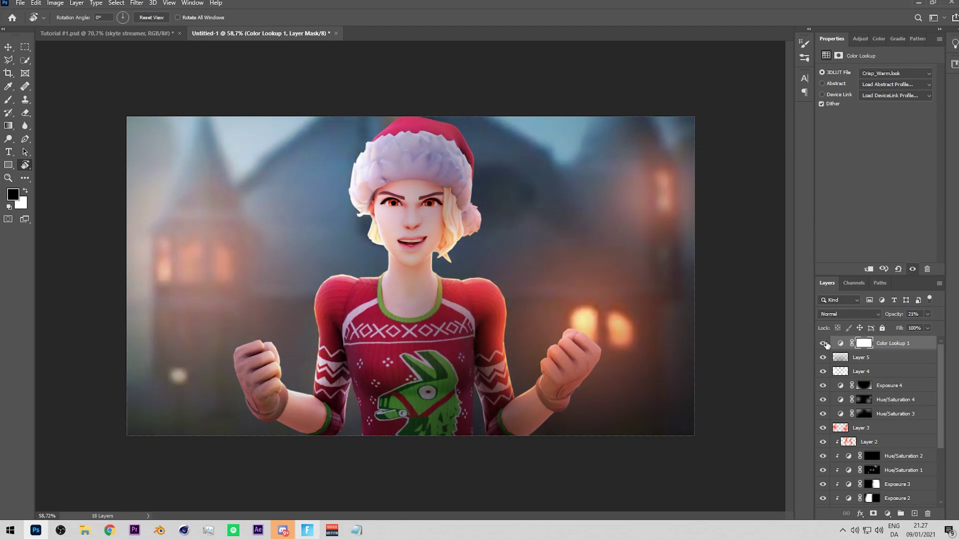
# - Add a second Color Lookup layer, compare several 3D LUTs, and apply Fuji ETERNA 250D Kodak 2395 at 10% opacity
pyautogui.click(887, 513)
pyautogui.click(909, 458)
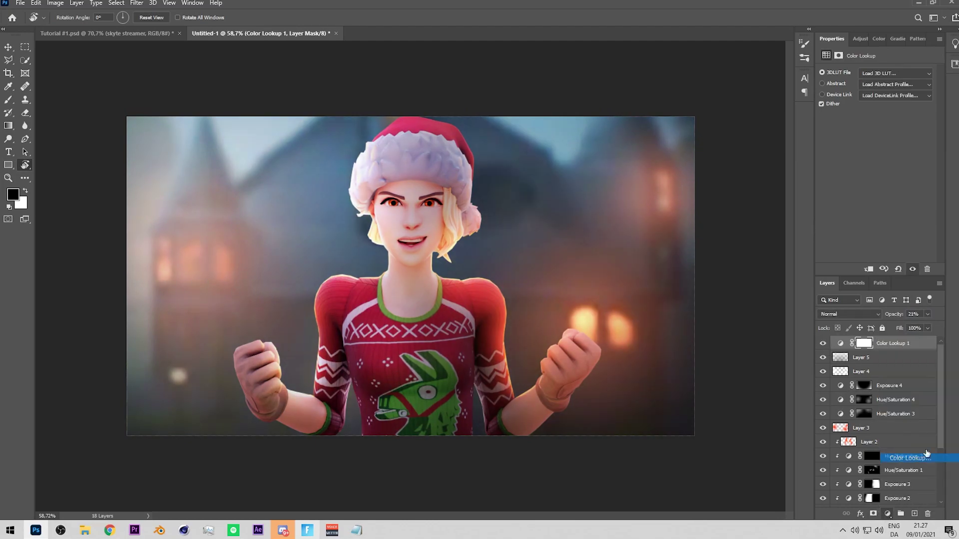
pyautogui.click(896, 73)
pyautogui.click(876, 189)
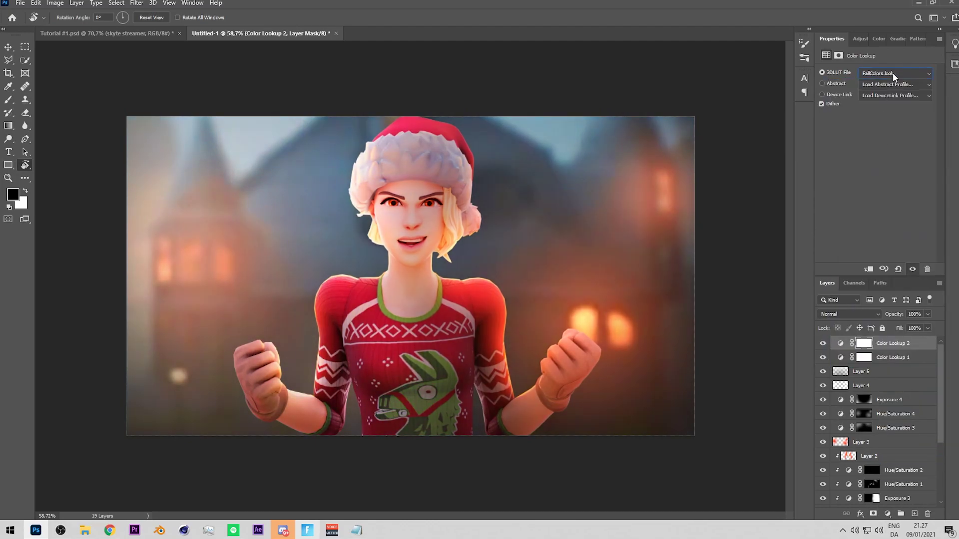
pyautogui.press('Down')
pyautogui.press('Down')
pyautogui.press('Down')
pyautogui.press('Down')
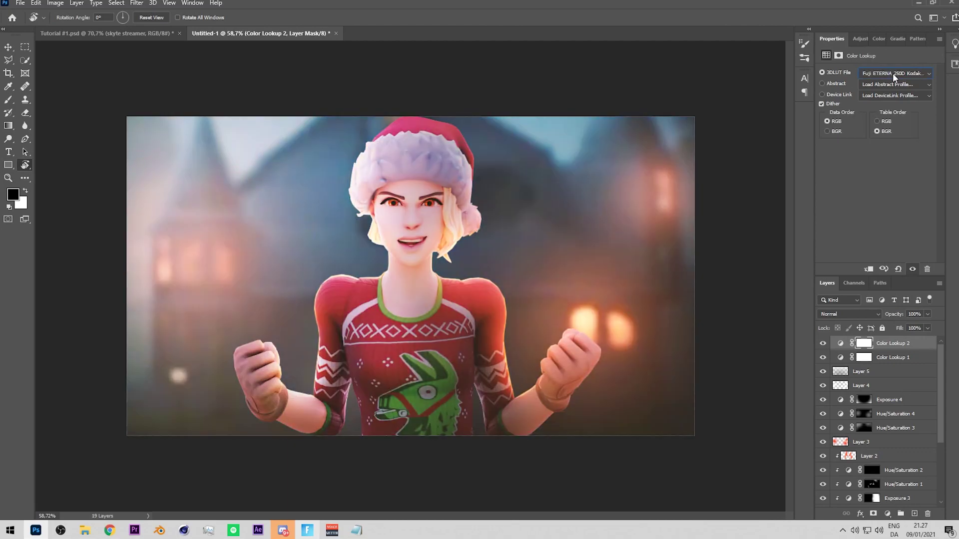
pyautogui.press('Down')
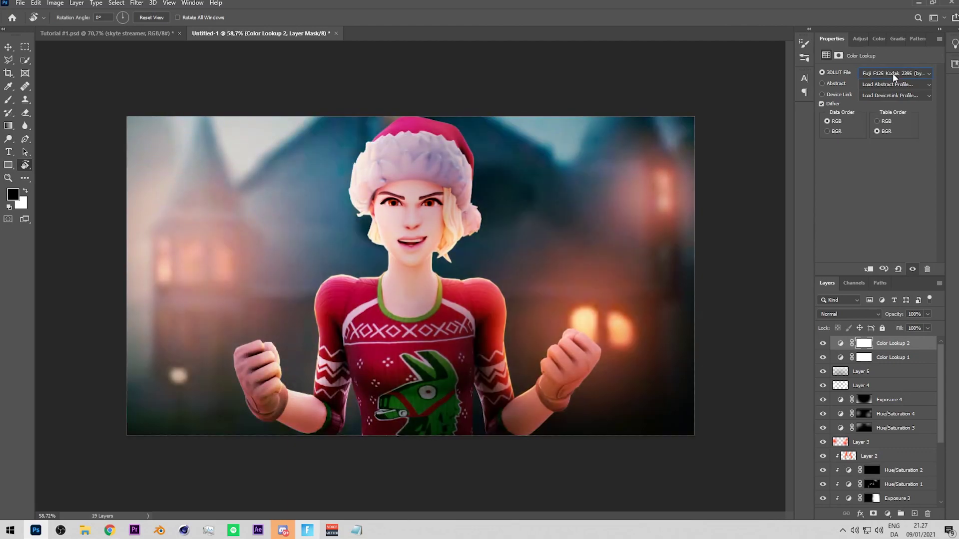
pyautogui.press('Up')
pyautogui.moveTo(899, 315); pyautogui.dragTo(894, 320)
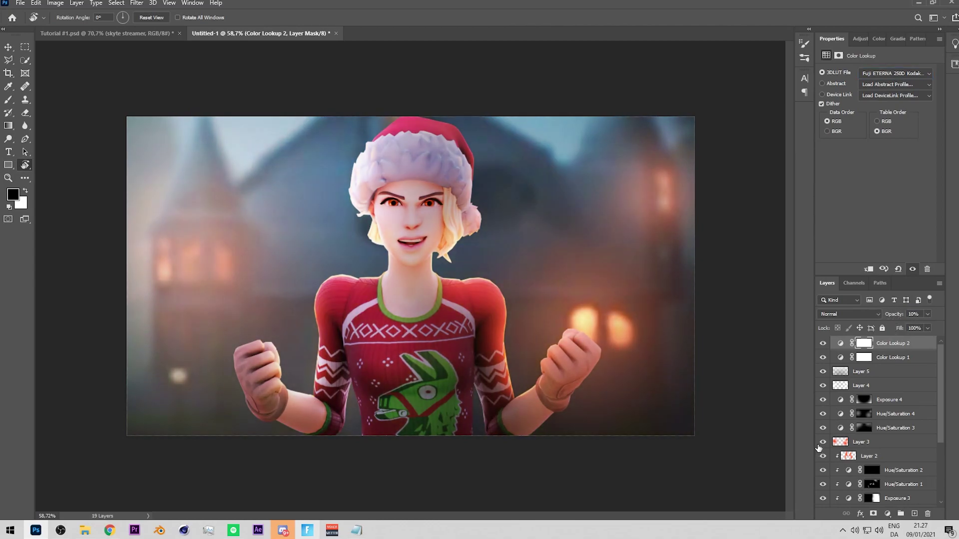
# - Check the second Color Lookup layer's effect by toggling its visibility
pyautogui.click(822, 345)
pyautogui.click(822, 345)
pyautogui.click(822, 345)
pyautogui.click(822, 345)
pyautogui.moveTo(822, 345)
pyautogui.mouseDown()
pyautogui.moveTo(822, 359)
pyautogui.moveTo(826, 346)
pyautogui.mouseUp()
pyautogui.scroll(-3, 863, 424)
pyautogui.keyDown('shift'); pyautogui.click(864, 501); pyautogui.keyUp('shift')
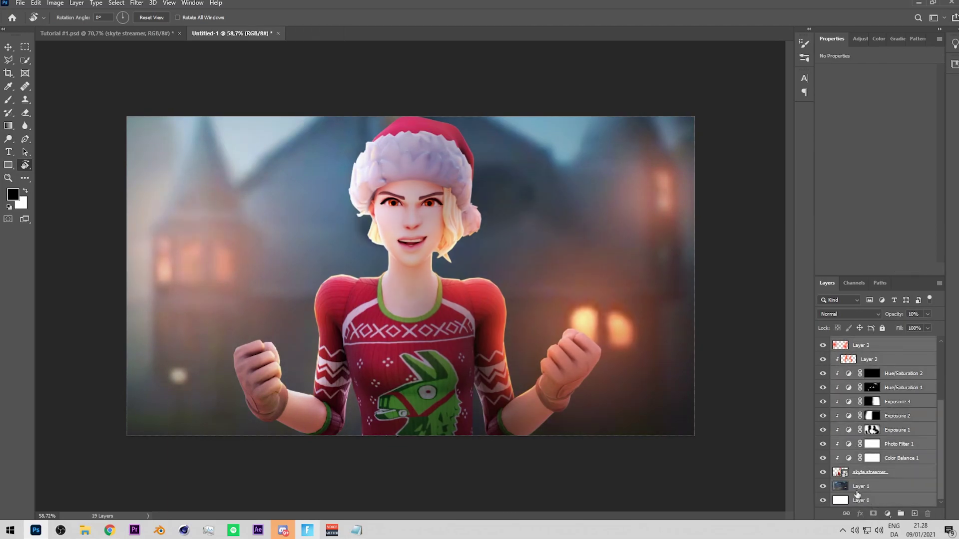
pyautogui.hotkey('ctrl', 'alt', 'a')
pyautogui.hotkey('ctrl', 'g')
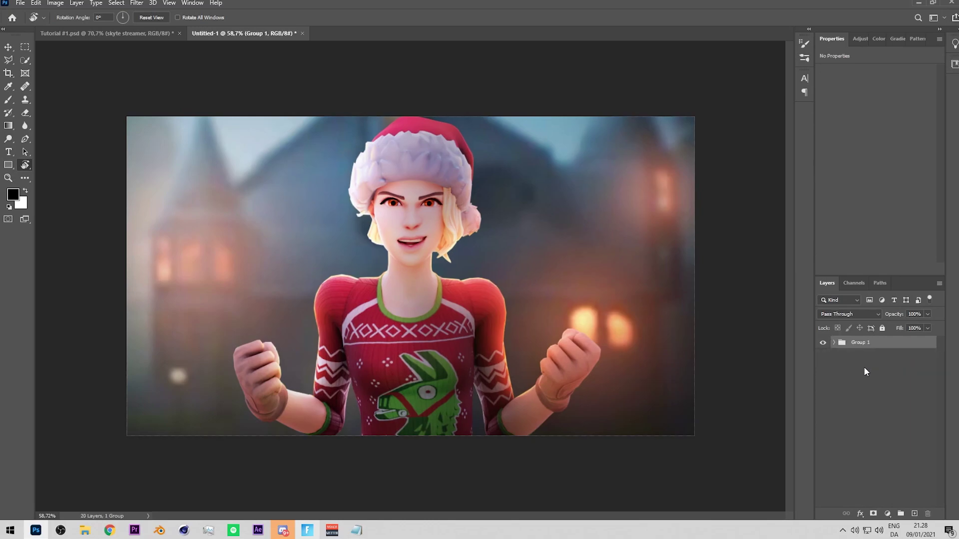
pyautogui.hotkey('ctrl', 'z')
# - Group all layers from Color Lookup 2 down to Layer 0
pyautogui.scroll(-2, 886, 425)
pyautogui.scroll(3, 894, 427)
pyautogui.scroll(-3, 912, 429)
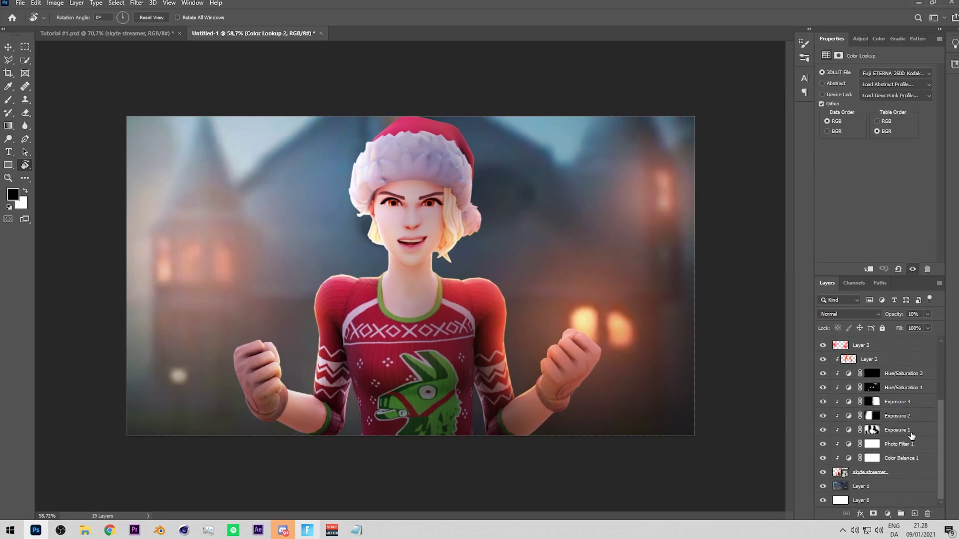
pyautogui.keyDown('shift'); pyautogui.click(869, 500); pyautogui.keyUp('shift')
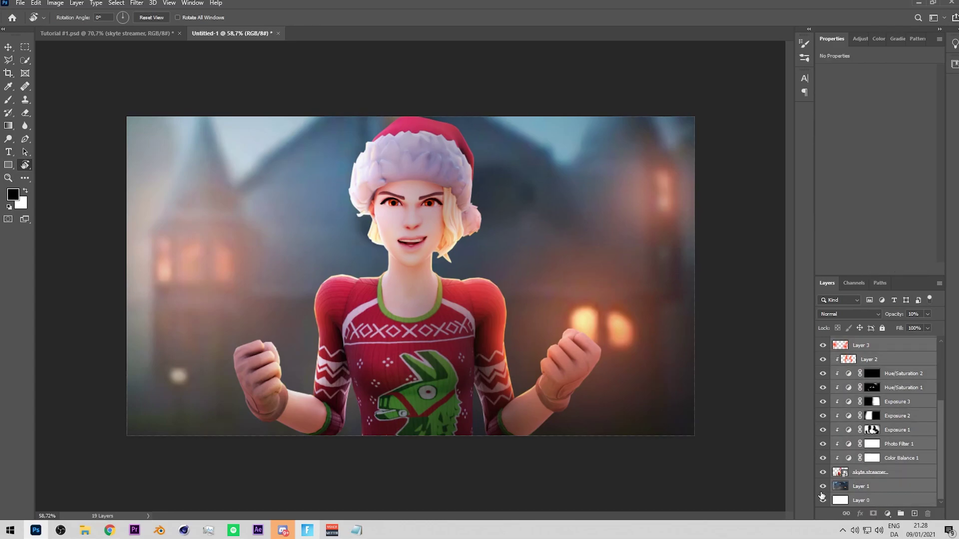
pyautogui.hotkey('ctrl', 'g')
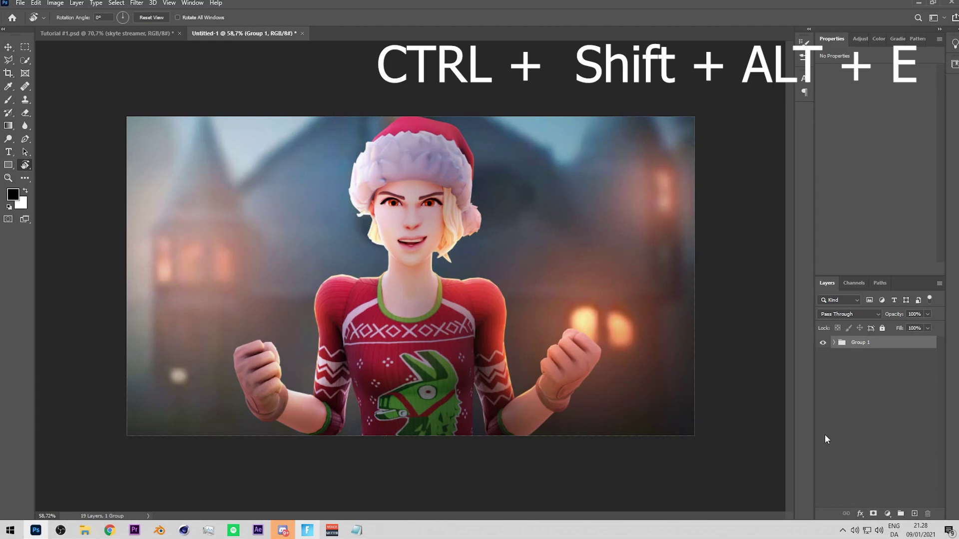
# - Stamp all visible content into a new layer above the group and convert that layer to a smart object
pyautogui.hotkey('ctrl', 'shift', 'alt', 'e')
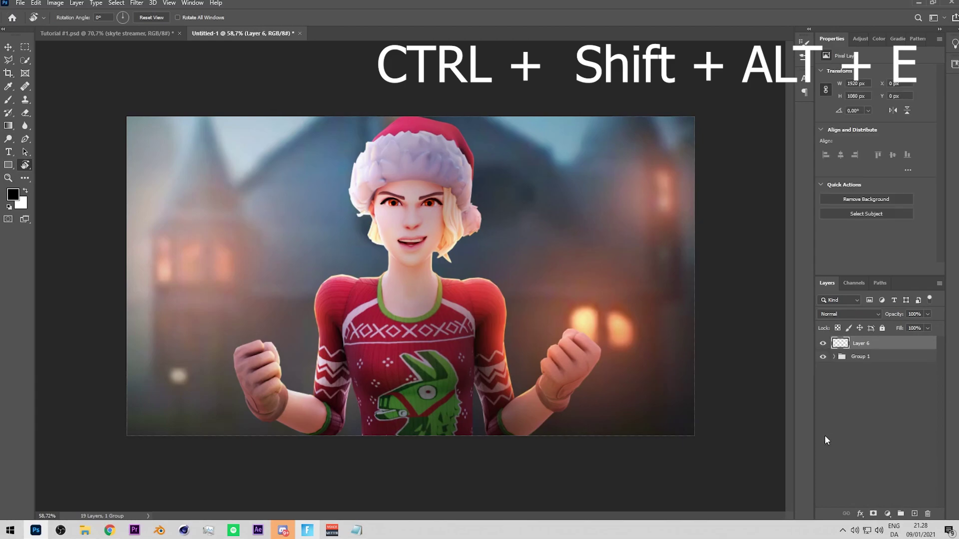
pyautogui.rightClick(882, 341)
pyautogui.click(831, 238)
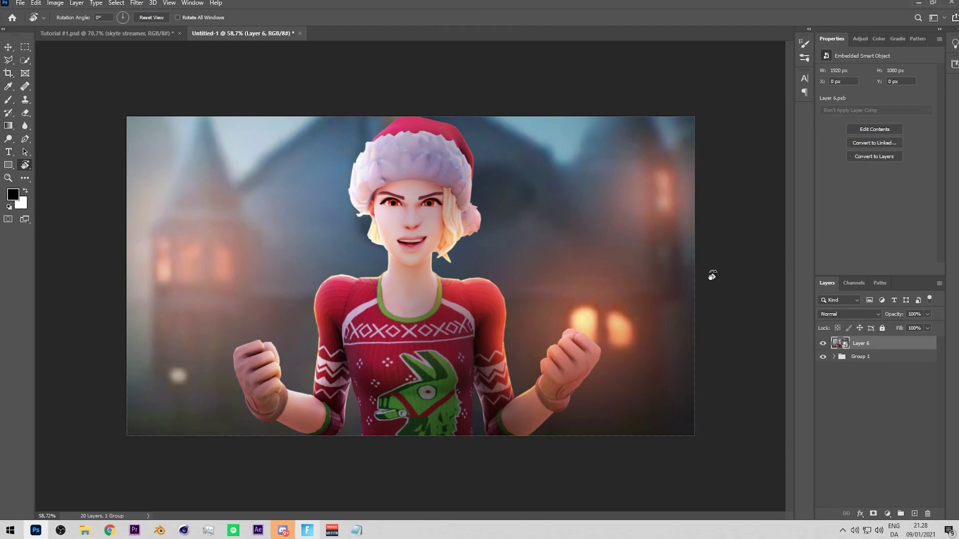
# - In the Camera Raw Filter, set Temperature -4, Tint +2, Exposure -0.15, Contrast +2, Highlights -27, Shadows +22, Whites -18 and Blacks +14
pyautogui.press('v')
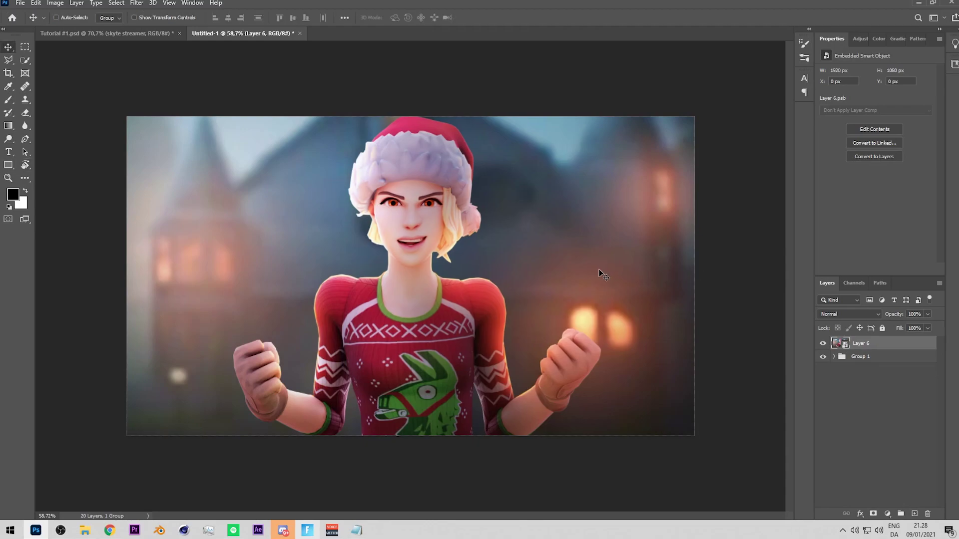
pyautogui.hotkey('ctrl', 'shift', 'a')
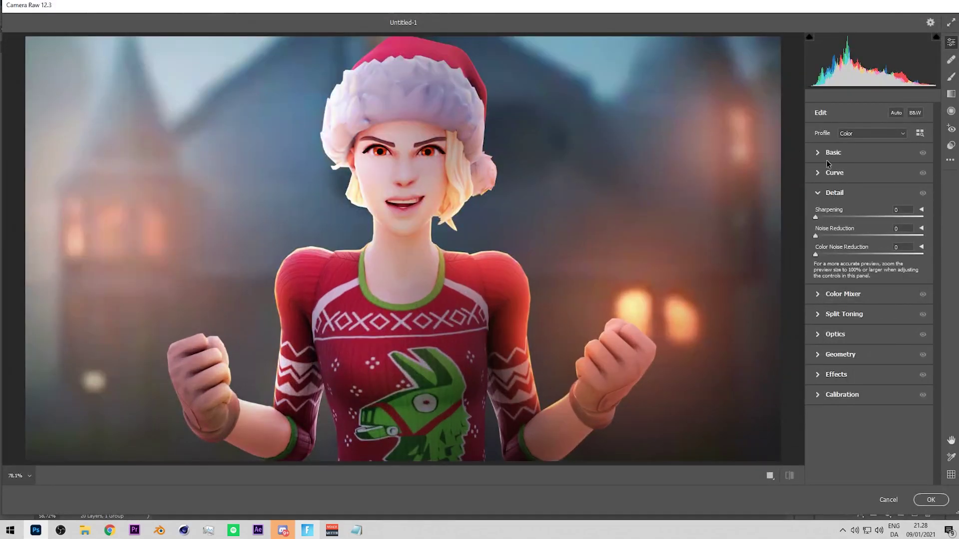
pyautogui.click(831, 153)
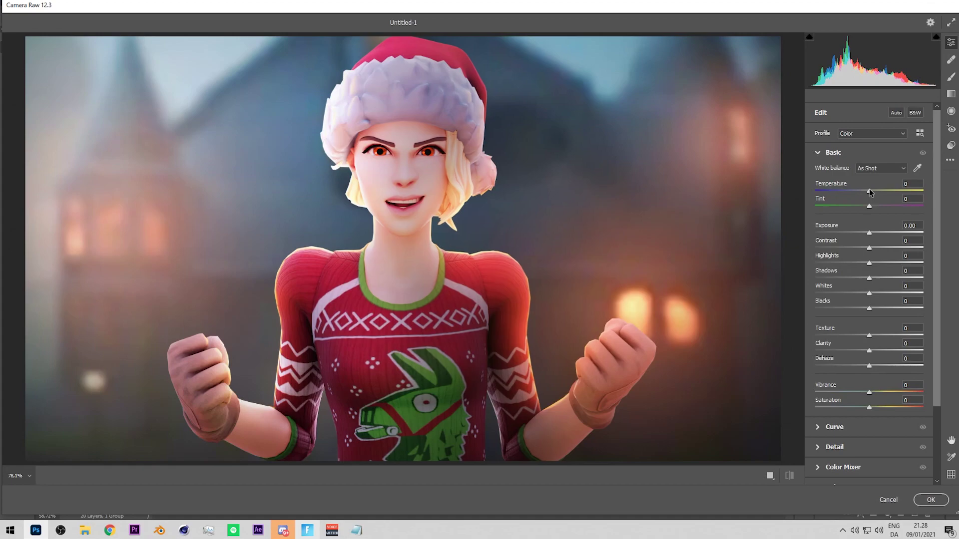
pyautogui.scroll(-3, 850, 405)
pyautogui.scroll(3, 856, 460)
pyautogui.scroll(-3, 854, 380)
pyautogui.scroll(2, 851, 330)
pyautogui.moveTo(870, 194); pyautogui.dragTo(884, 335)
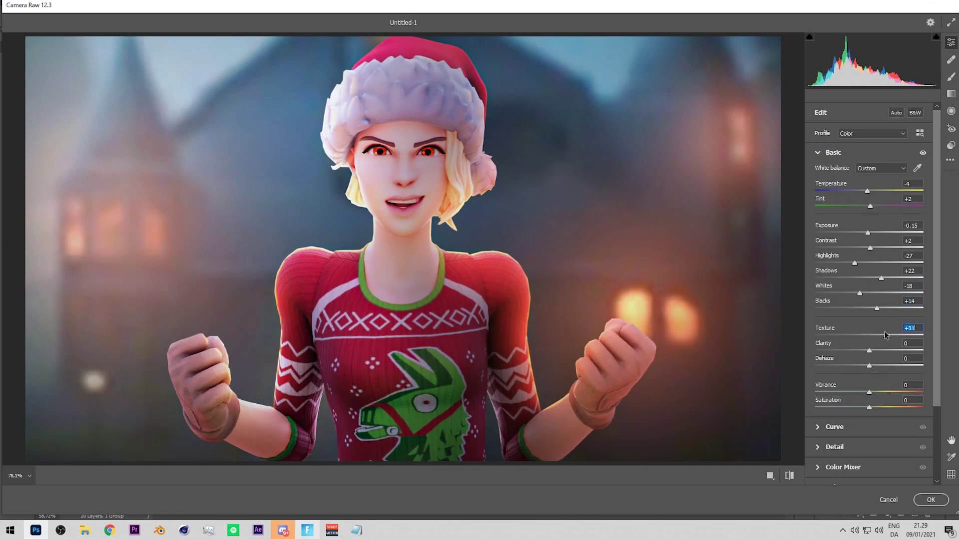
# - Set Texture to +24, Clarity to -6, Vibrance to +21 and Dehaze to +4
pyautogui.moveTo(885, 335); pyautogui.dragTo(865, 352)
pyautogui.click(868, 352)
pyautogui.moveTo(866, 392); pyautogui.dragTo(881, 392)
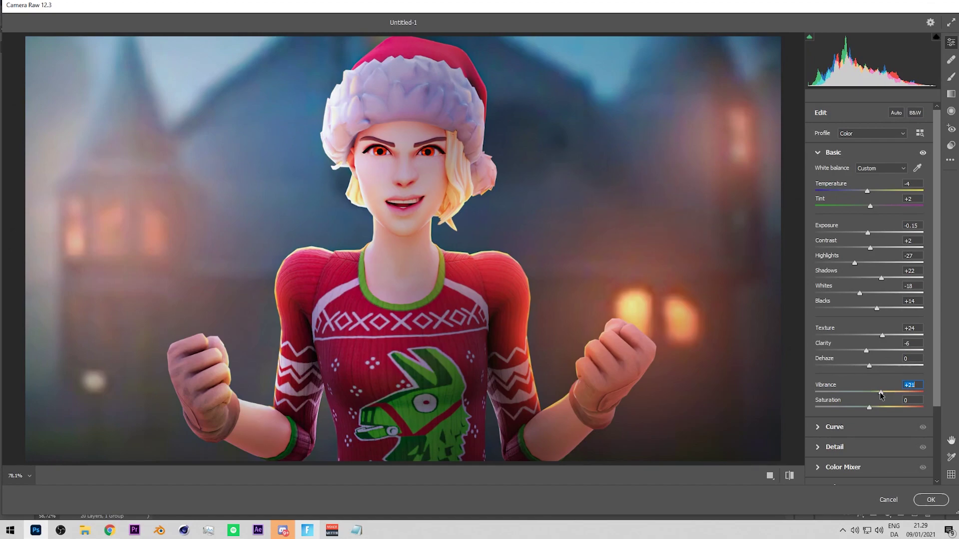
pyautogui.moveTo(869, 365); pyautogui.dragTo(870, 366)
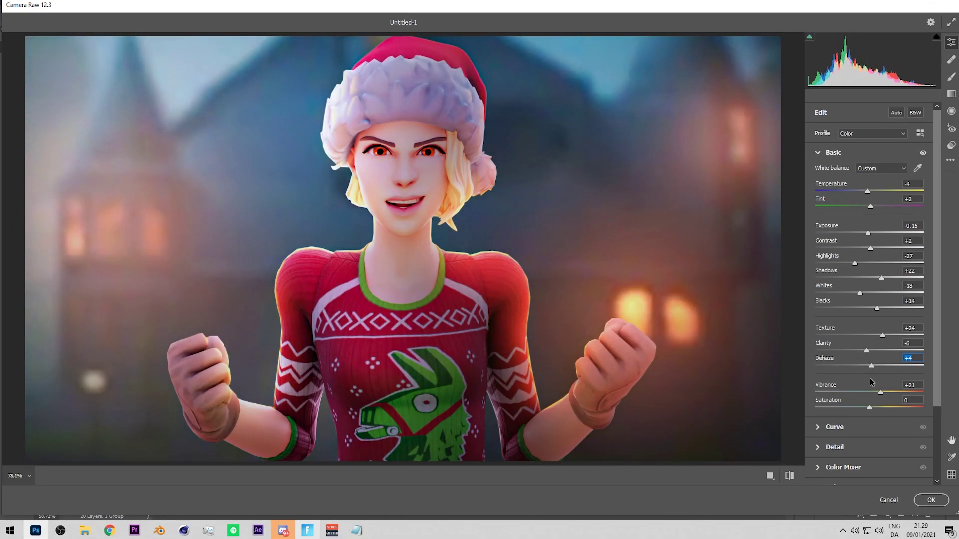
# - Set the parametric curve to Highlights +17, Lights +10, Darks +10 and Shadows +6, and adjust noise reduction and sharpening
pyautogui.click(837, 428)
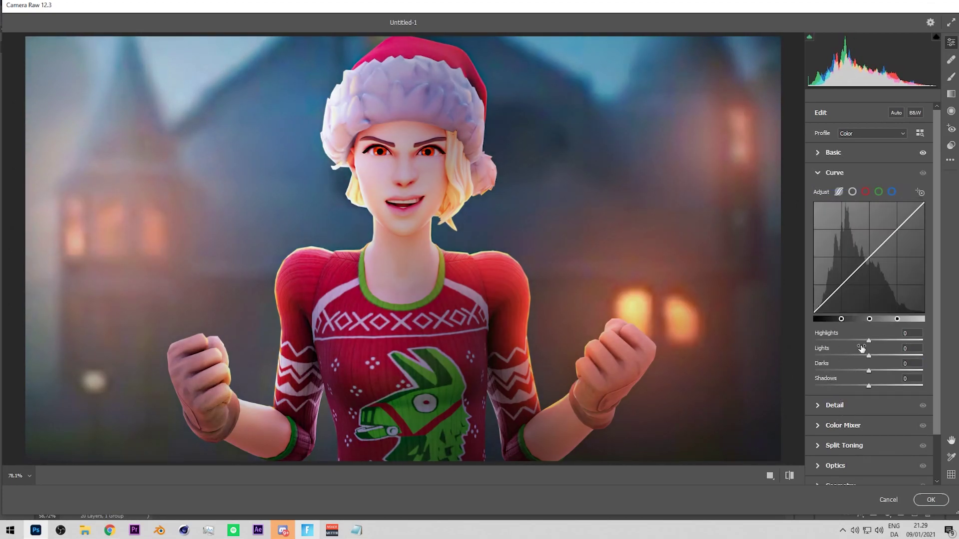
pyautogui.moveTo(869, 341); pyautogui.dragTo(874, 376)
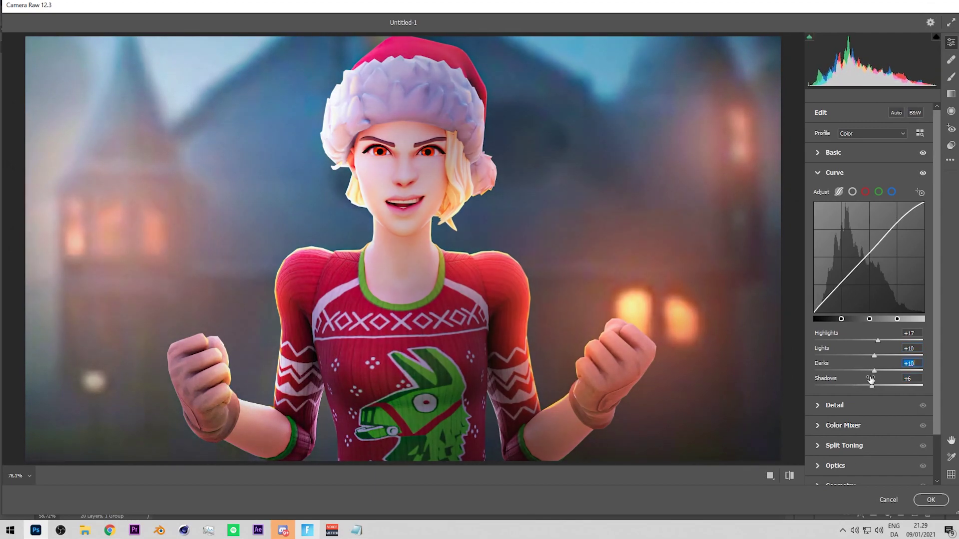
pyautogui.click(839, 405)
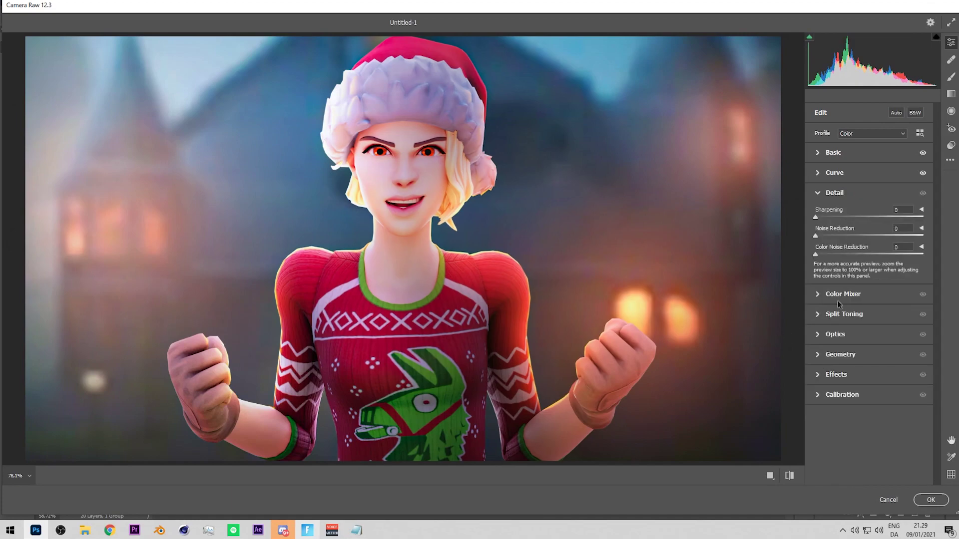
pyautogui.click(835, 236)
pyautogui.moveTo(853, 239); pyautogui.dragTo(878, 220)
# - Set the Color Mixer hues to Reds +16, Oranges -14, Yellows -91, Greens +61, Aquas +21, Blues +12, Purples -2 and Magentas +100
pyautogui.click(835, 295)
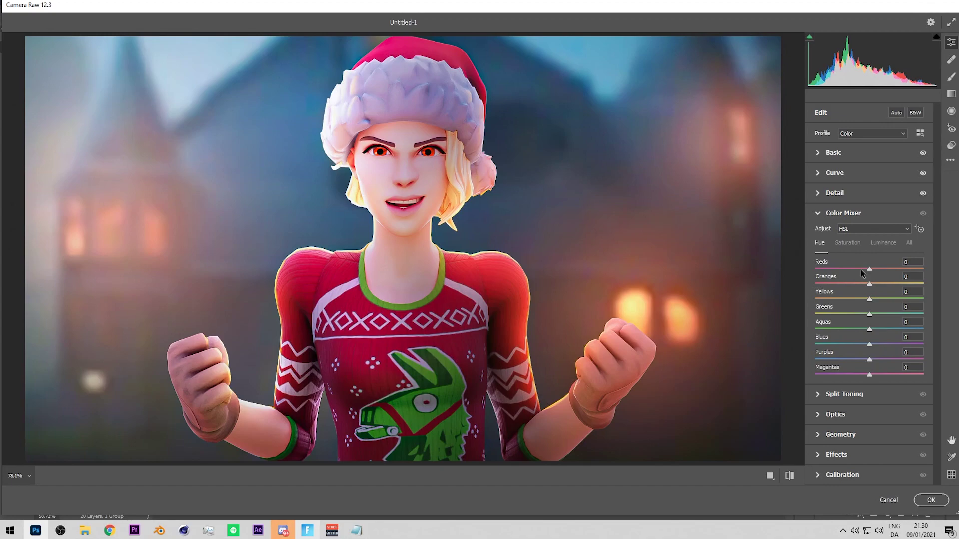
pyautogui.moveTo(861, 270); pyautogui.dragTo(956, 374)
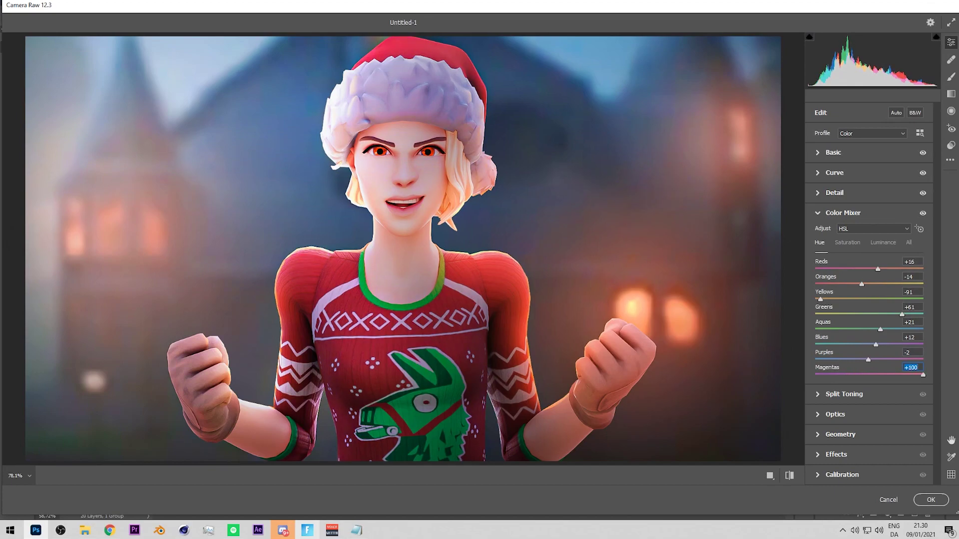
# - Set the Split Toning highlights to hue 207, saturation 11, and the shadows to hue 20, saturation 13
pyautogui.click(854, 394)
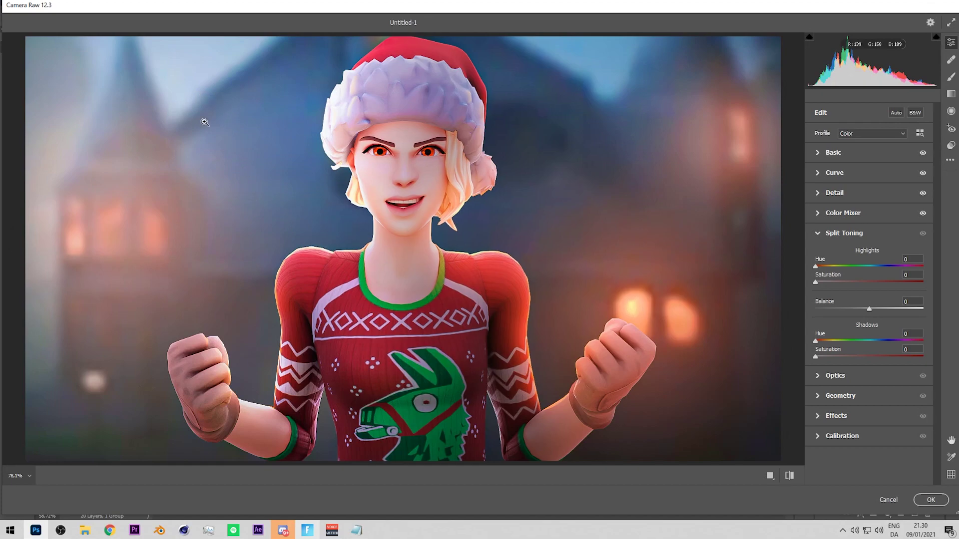
pyautogui.moveTo(816, 266); pyautogui.dragTo(881, 268)
pyautogui.moveTo(815, 282); pyautogui.dragTo(828, 281)
pyautogui.moveTo(829, 343); pyautogui.dragTo(829, 358)
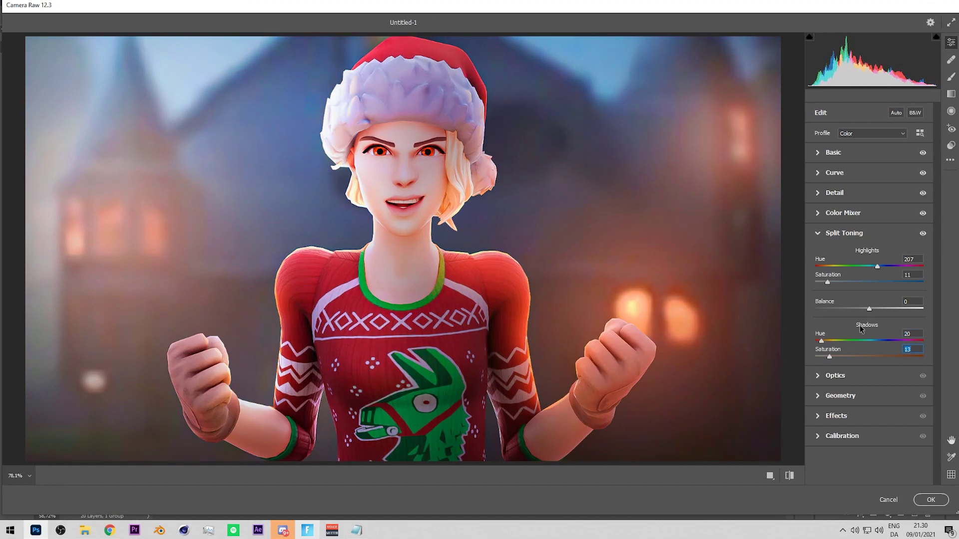
# - Slightly lower the Split Toning saturation of highlights and shadows, and shift the balance toward the shadows
pyautogui.moveTo(867, 308); pyautogui.dragTo(865, 307)
pyautogui.moveTo(828, 282); pyautogui.dragTo(826, 283)
pyautogui.moveTo(828, 356); pyautogui.dragTo(825, 356)
pyautogui.moveTo(868, 308)
pyautogui.mouseDown()
pyautogui.moveTo(852, 307)
pyautogui.moveTo(865, 308)
pyautogui.moveTo(855, 299)
pyautogui.mouseUp()
# - Add a slight dark vignette and apply the Camera Raw Filter to the merged layer
pyautogui.click(816, 375)
pyautogui.click(842, 363)
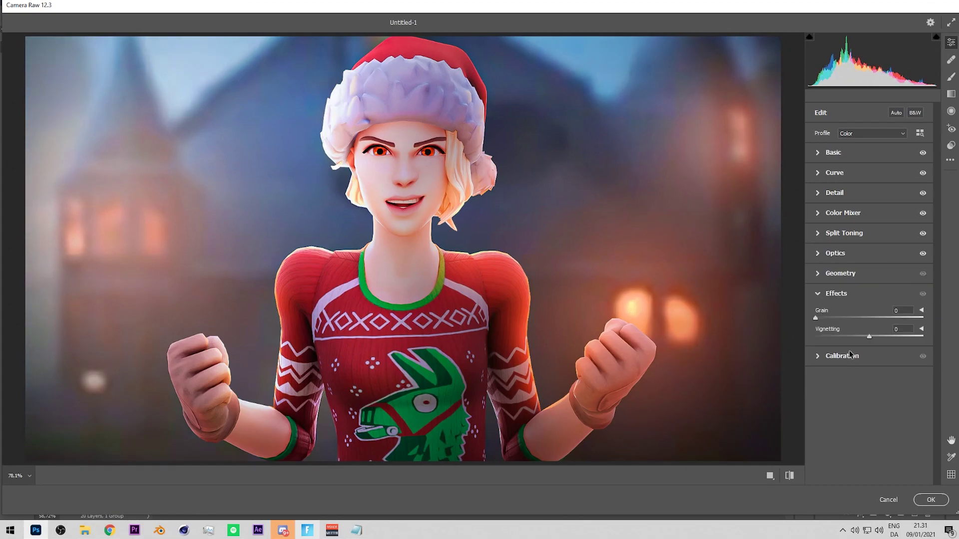
pyautogui.moveTo(868, 335); pyautogui.dragTo(864, 332)
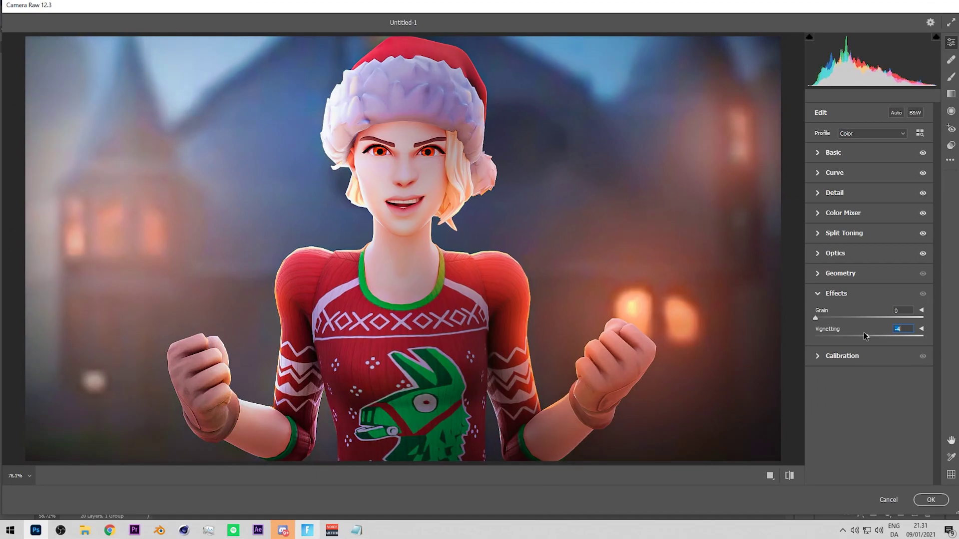
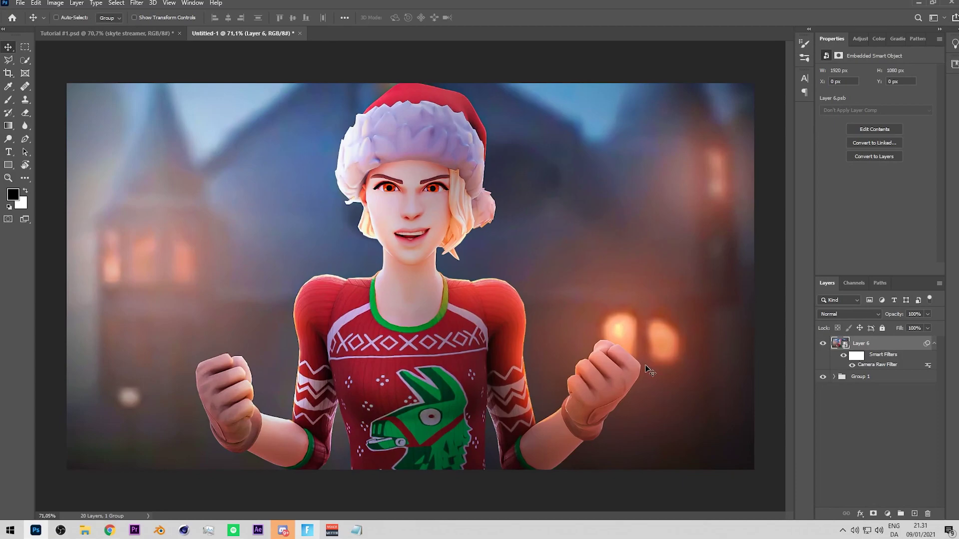
# - Duplicate the graded layer and apply the Camera Raw Filter's Matte color preset to the copy
pyautogui.hotkey('ctrl', 'j')
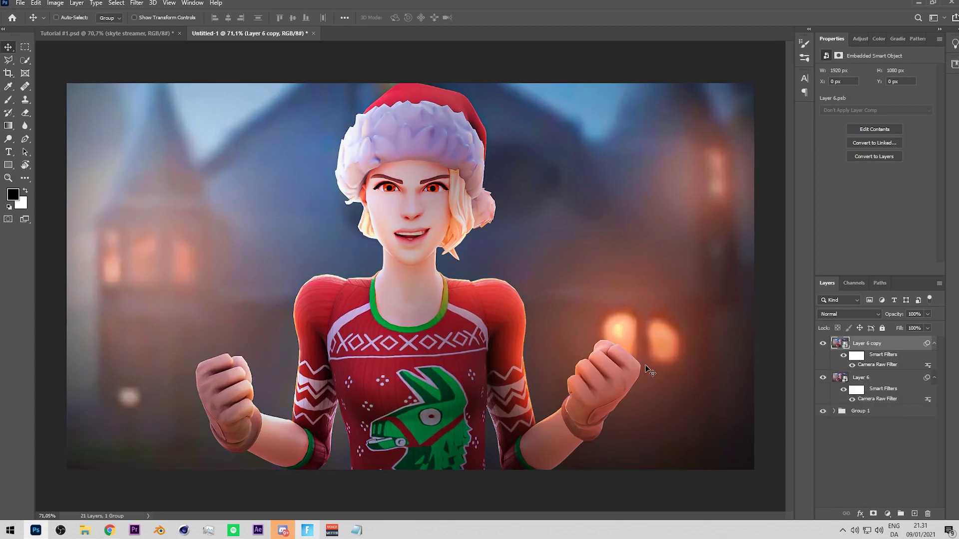
pyautogui.click(137, 3)
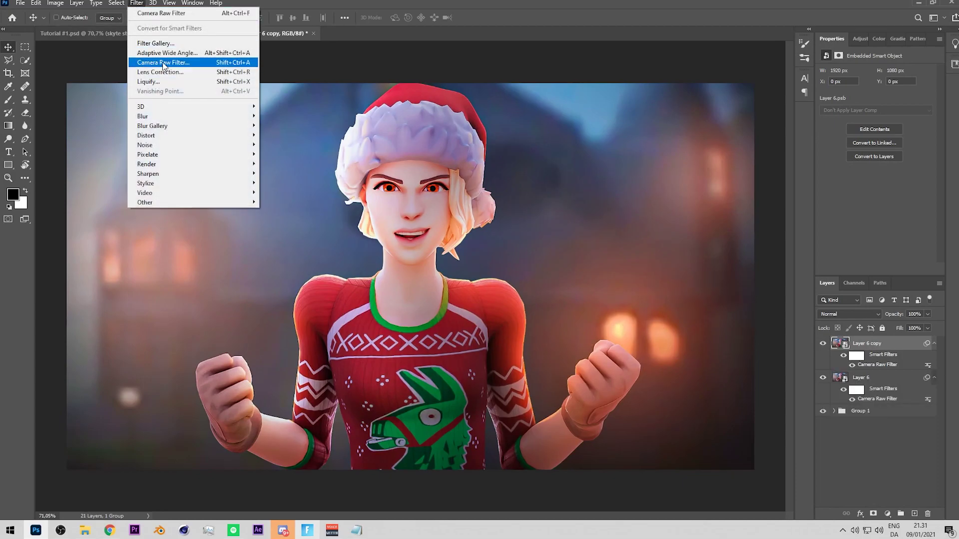
pyautogui.click(160, 64)
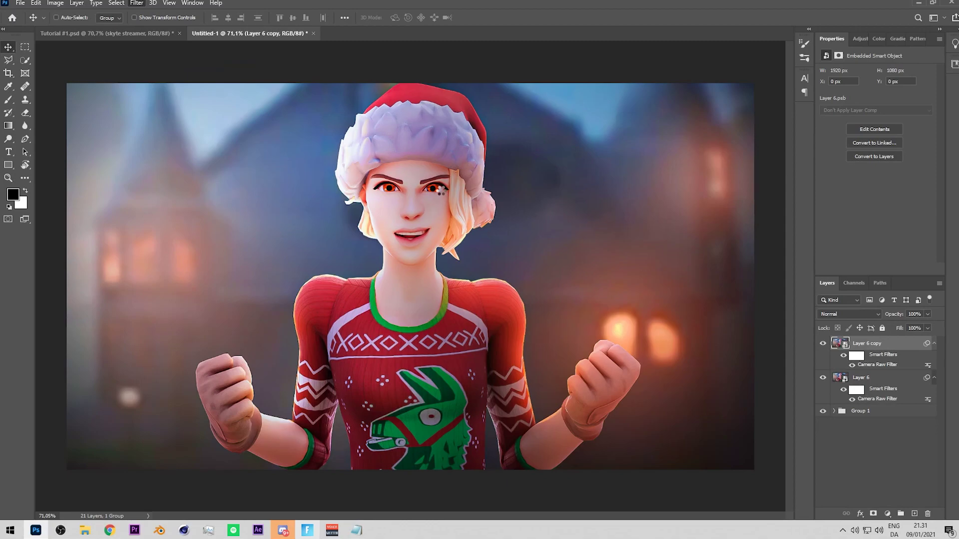
pyautogui.hotkey('shift', 'p')
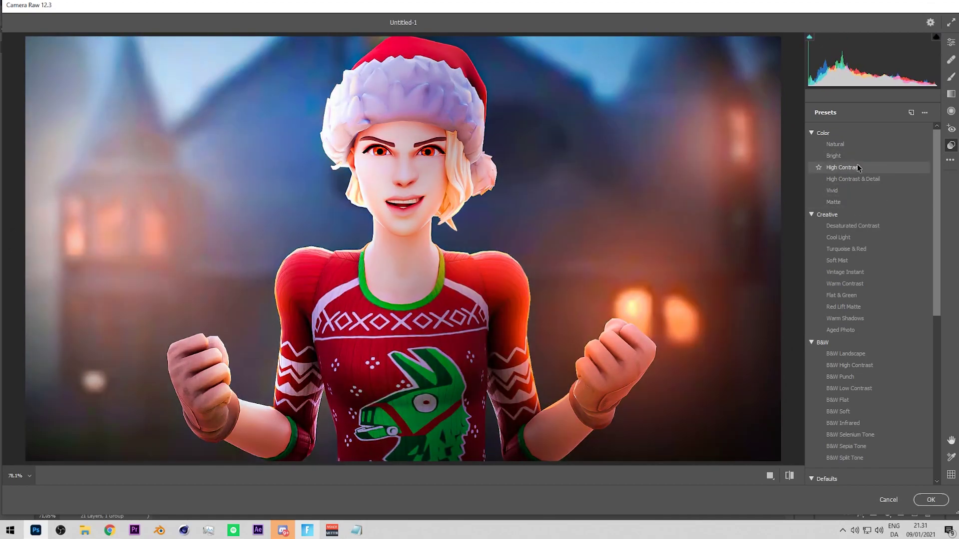
pyautogui.click(839, 156)
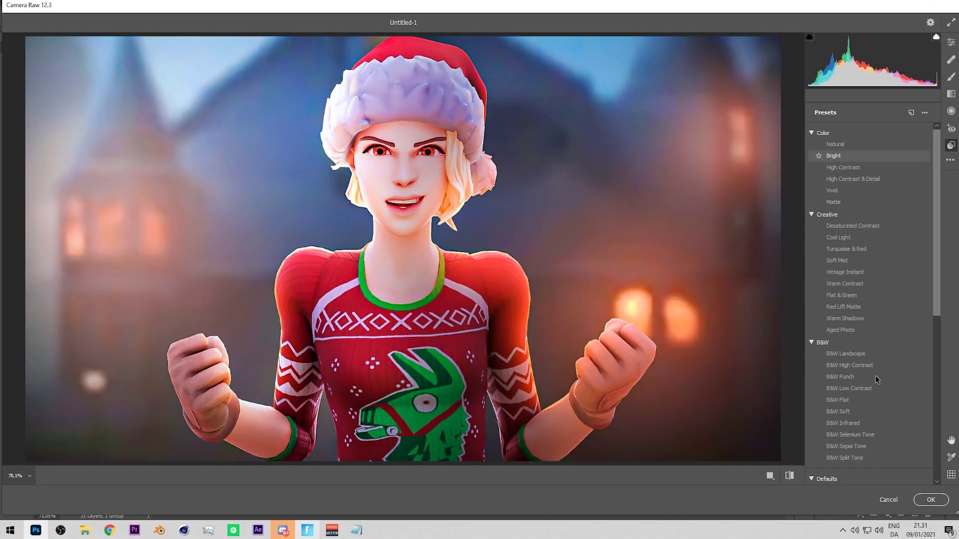
pyautogui.click(839, 411)
pyautogui.click(851, 202)
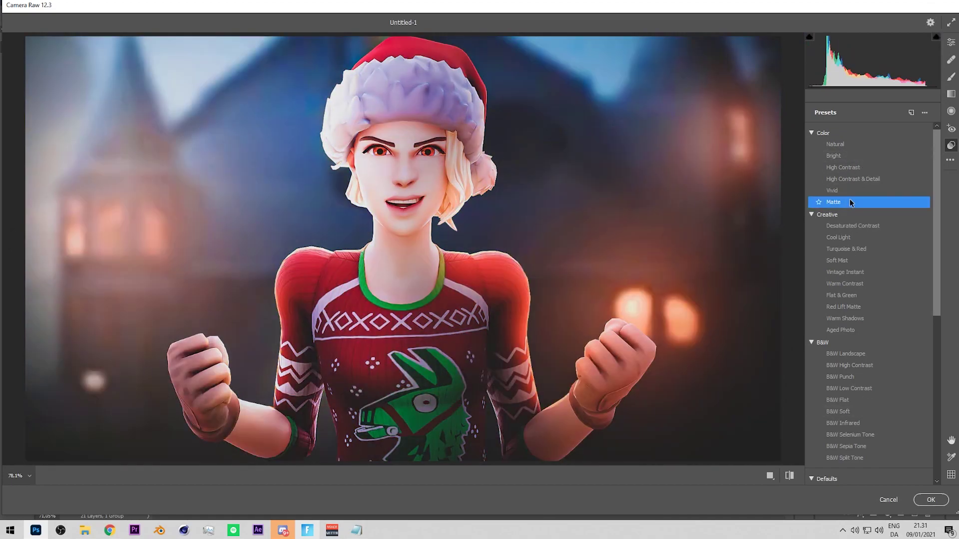
pyautogui.click(927, 500)
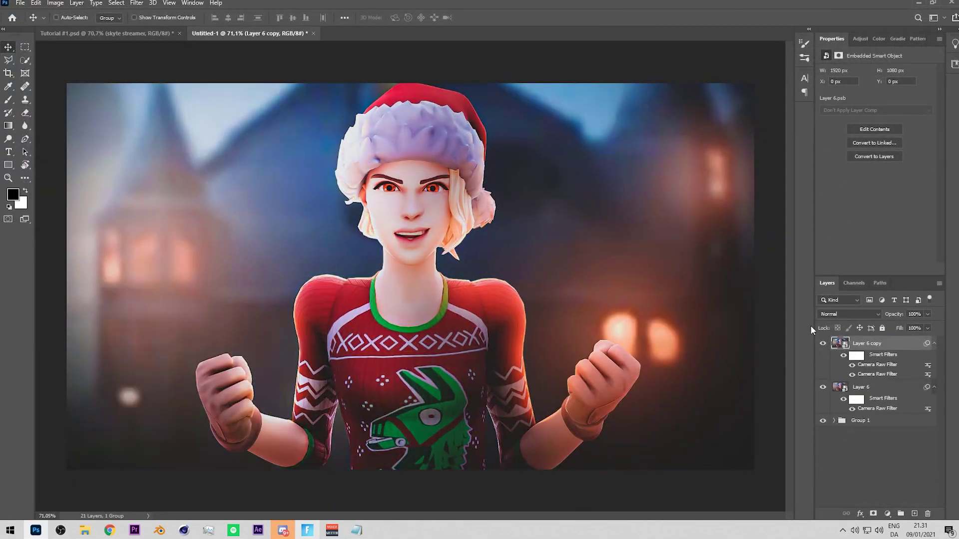
# - Set the Matte copy's opacity to 24% and inspect the character's face up close
pyautogui.moveTo(885, 317); pyautogui.dragTo(892, 314)
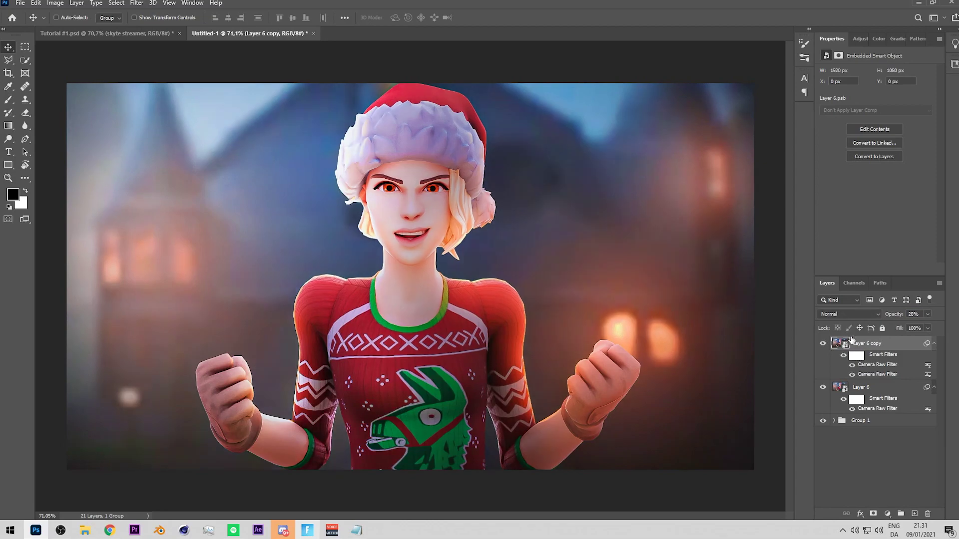
pyautogui.moveTo(895, 313); pyautogui.dragTo(894, 316)
pyautogui.scroll(6, 234, 246)
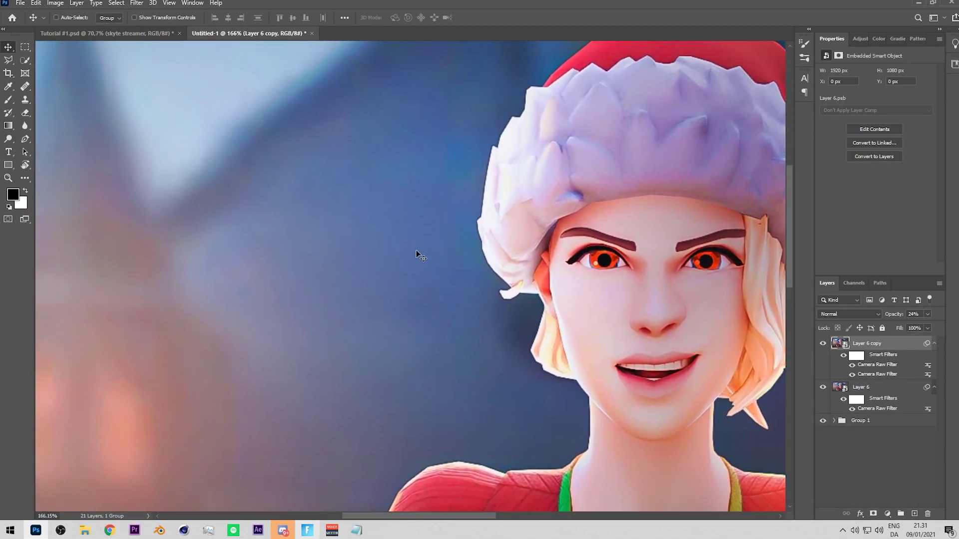
pyautogui.scroll(-6, 416, 252)
# - Add a Hue/Saturation adjustment layer with saturation -38, invert its mask to black and choose the Brush tool
pyautogui.click(893, 513)
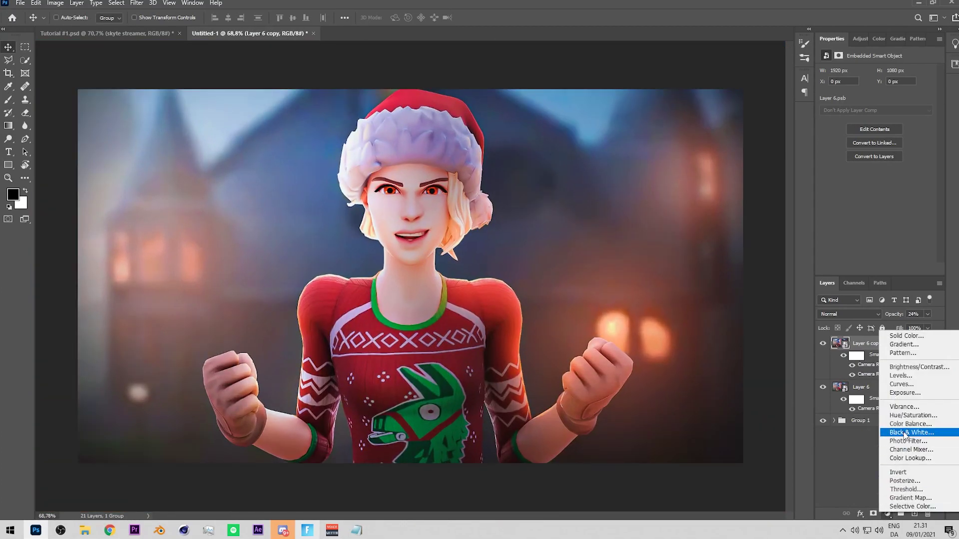
pyautogui.click(899, 416)
pyautogui.moveTo(861, 132); pyautogui.dragTo(855, 131)
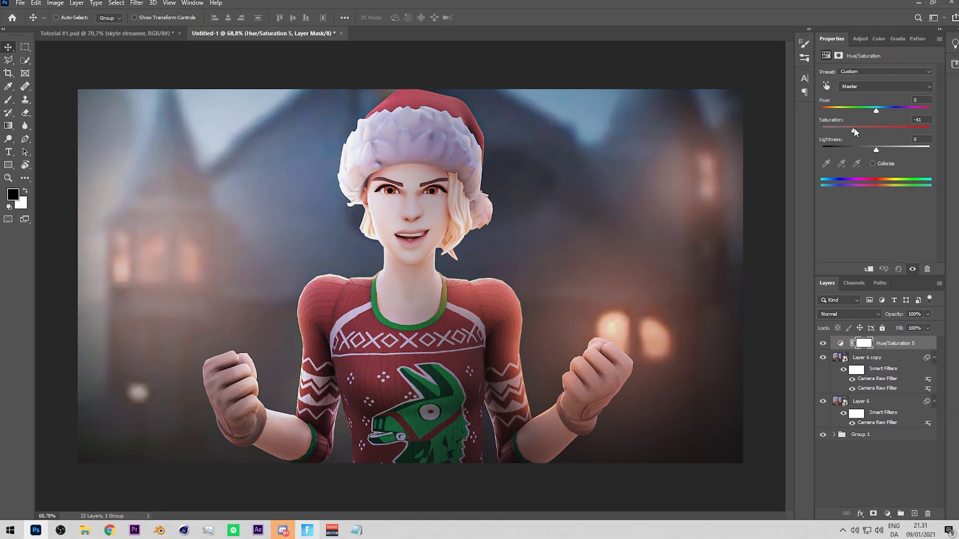
pyautogui.hotkey('ctrl', 'i')
pyautogui.press('b')
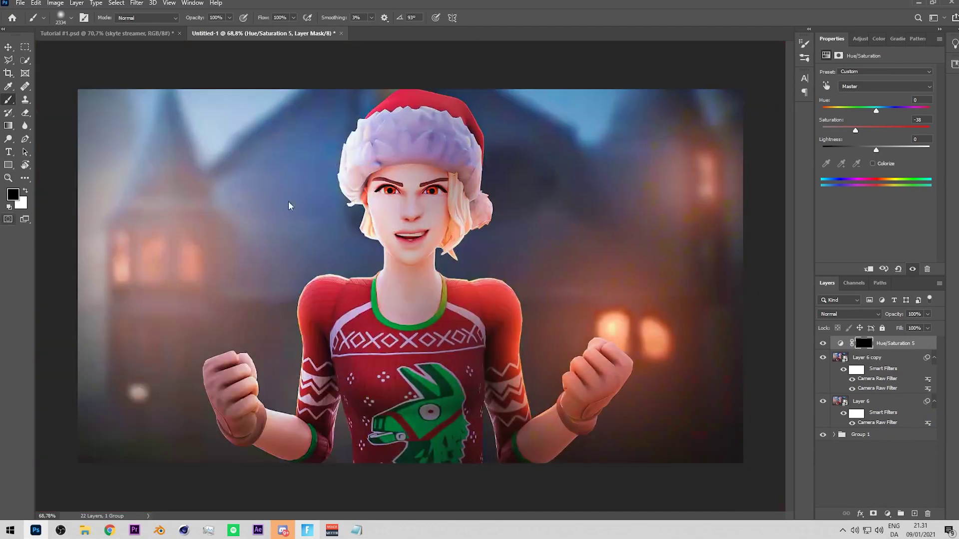
# - Paint white on the Hue/Saturation mask over the blue background on both sides of the character and set saturation to -57
pyautogui.moveTo(289, 203)
pyautogui.mouseDown()
pyautogui.moveTo(257, 189)
pyautogui.moveTo(300, 202)
pyautogui.mouseUp()
pyautogui.press('x')
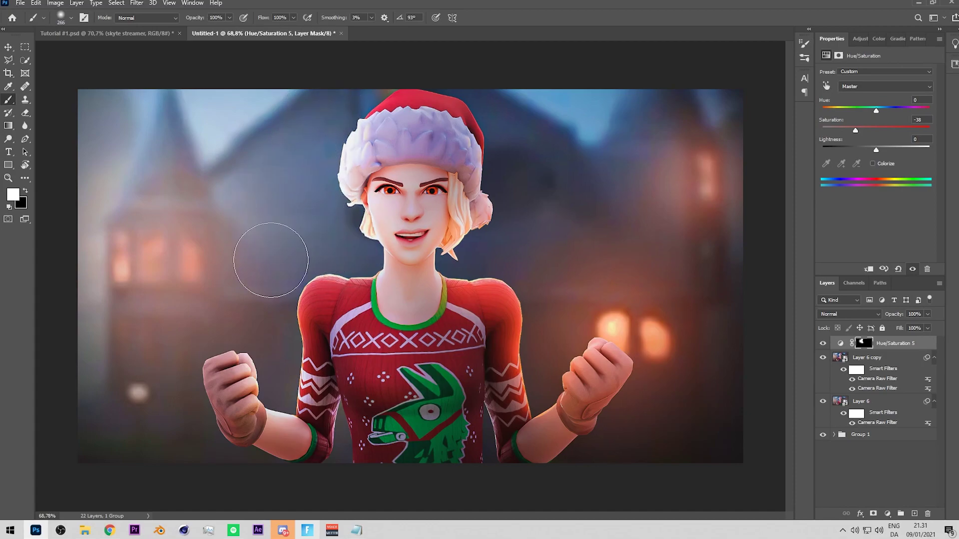
pyautogui.moveTo(258, 306)
pyautogui.mouseDown()
pyautogui.moveTo(243, 258)
pyautogui.moveTo(249, 171)
pyautogui.moveTo(156, 111)
pyautogui.mouseUp()
pyautogui.moveTo(465, 146); pyautogui.dragTo(459, 146)
pyautogui.moveTo(506, 151); pyautogui.dragTo(543, 201)
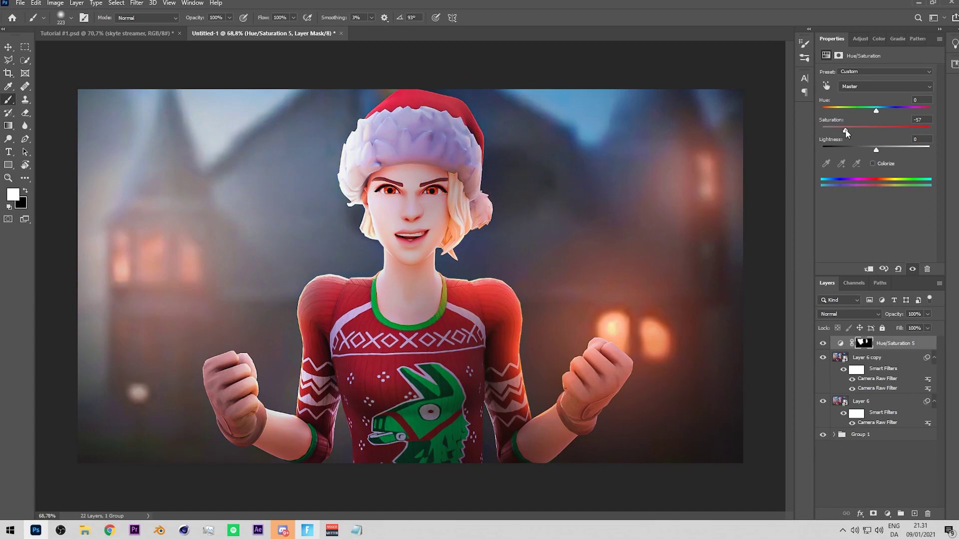
# - Extend the white mask painting across the castle background to the right of the character's head, up to the sky, and enlarge the brush
pyautogui.moveTo(510, 244)
pyautogui.mouseDown()
pyautogui.moveTo(502, 246)
pyautogui.moveTo(555, 240)
pyautogui.mouseUp()
pyautogui.moveTo(555, 234)
pyautogui.mouseDown()
pyautogui.moveTo(505, 103)
pyautogui.moveTo(568, 147)
pyautogui.moveTo(649, 122)
pyautogui.mouseUp()
pyautogui.press(']')
pyautogui.press(']')
pyautogui.press(']')
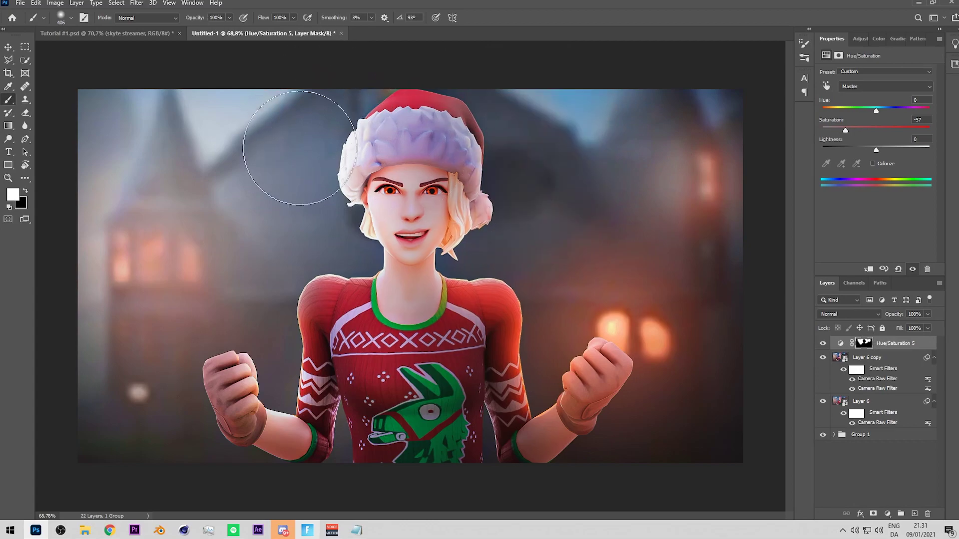
# - Set the Hue/Saturation 5 layer's opacity to 51% and check its effect by toggling the layer's visibility
pyautogui.press('v')
pyautogui.moveTo(898, 315); pyautogui.dragTo(886, 318)
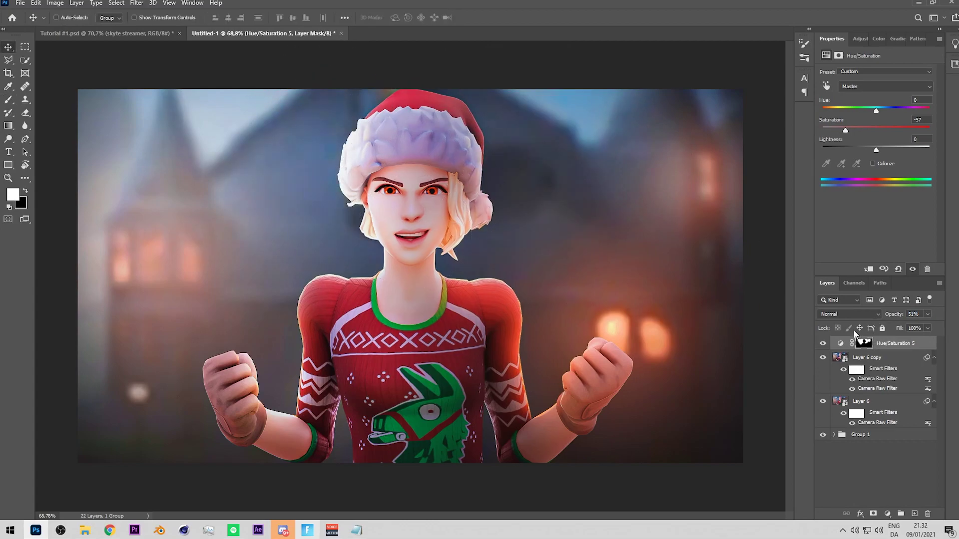
pyautogui.click(821, 344)
# - Add a new layer above Hue/Saturation 5 with the Linear Dodge (Add) blend mode and reset the colours to default
pyautogui.click(920, 513)
pyautogui.press('d')
pyautogui.click(841, 314)
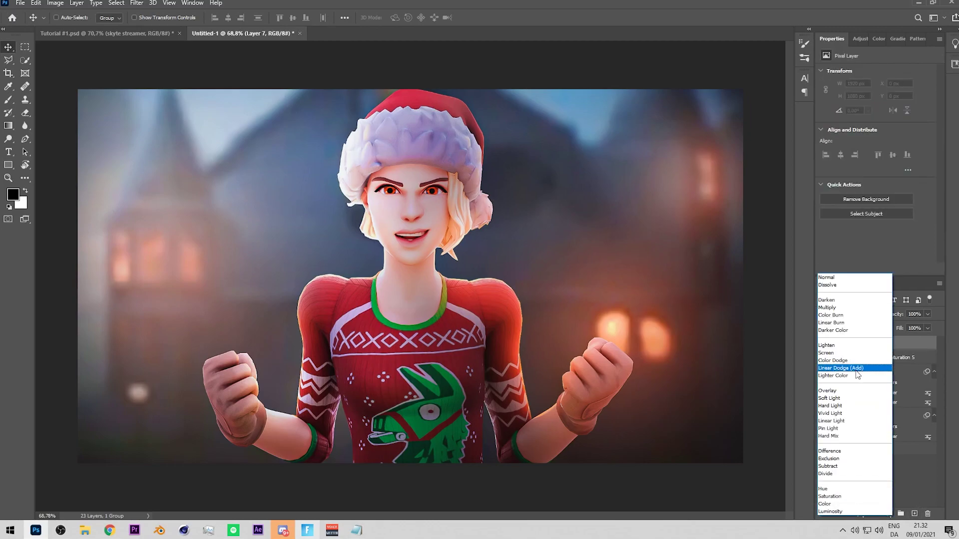
pyautogui.click(844, 372)
# - Set the foreground colour to a fully saturated, bright orange-red
pyautogui.click(10, 196)
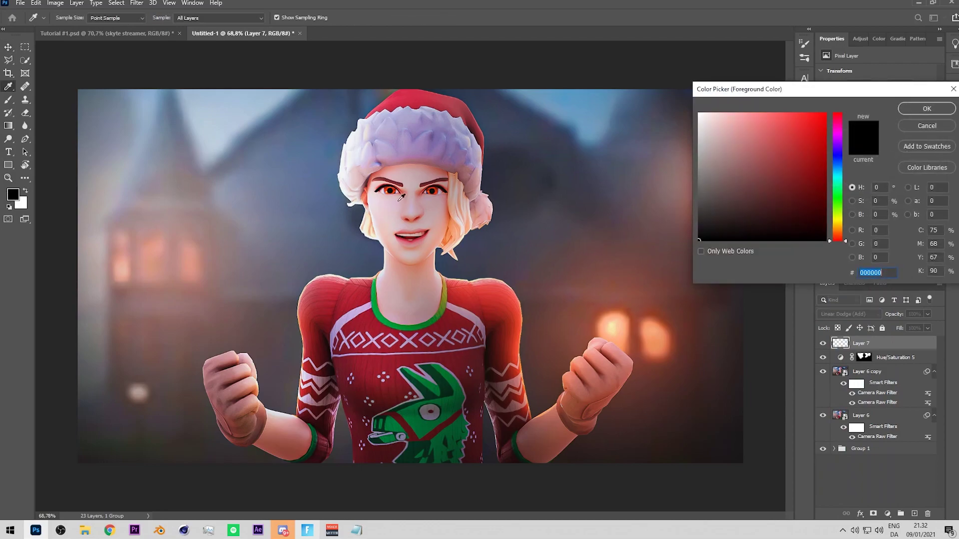
pyautogui.moveTo(814, 126); pyautogui.dragTo(827, 112)
pyautogui.click(838, 232)
pyautogui.moveTo(838, 232); pyautogui.dragTo(838, 234)
pyautogui.click(907, 109)
# - Paint large soft orange glows over the lit castle windows on both sides of the character with an enlarged brush
pyautogui.press('b')
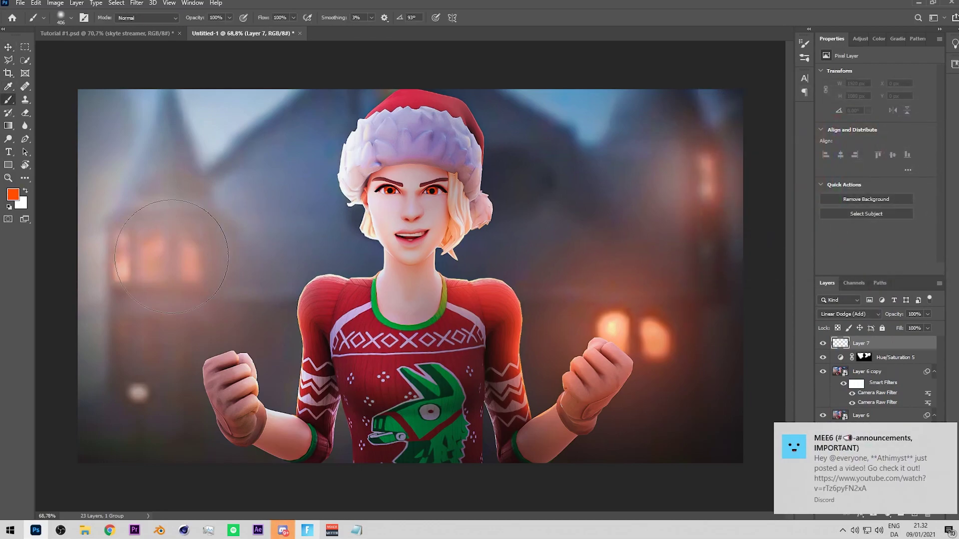
pyautogui.click(195, 259)
pyautogui.rightClick(465, 305)
pyautogui.click(621, 322)
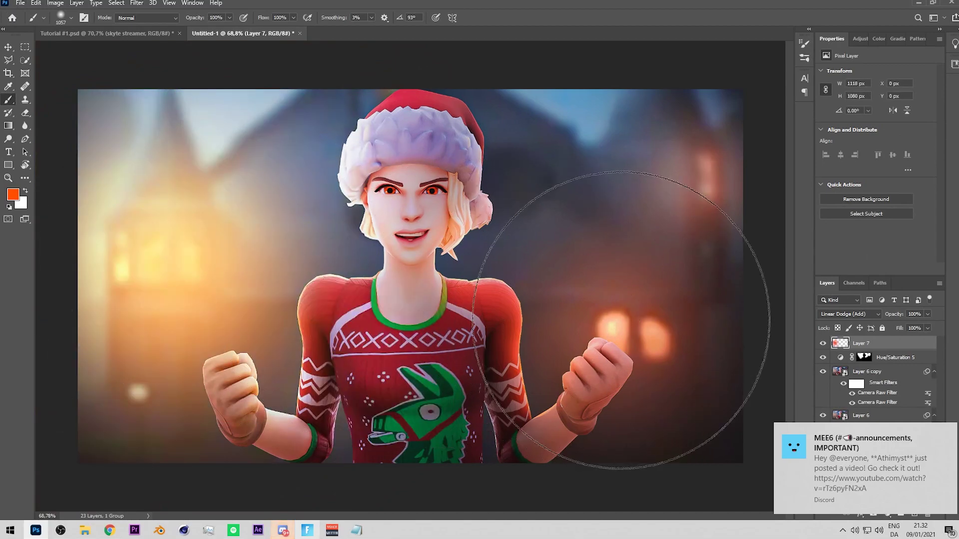
pyautogui.moveTo(631, 317)
pyautogui.mouseDown()
pyautogui.moveTo(615, 330)
pyautogui.moveTo(575, 313)
pyautogui.mouseUp()
pyautogui.click(624, 320)
pyautogui.click(710, 182)
# - Shift the glow layer's hue slightly toward red, reduce its fill to 7% and toggle its visibility to check the effect
pyautogui.press('v')
pyautogui.hotkey('ctrl', 'u')
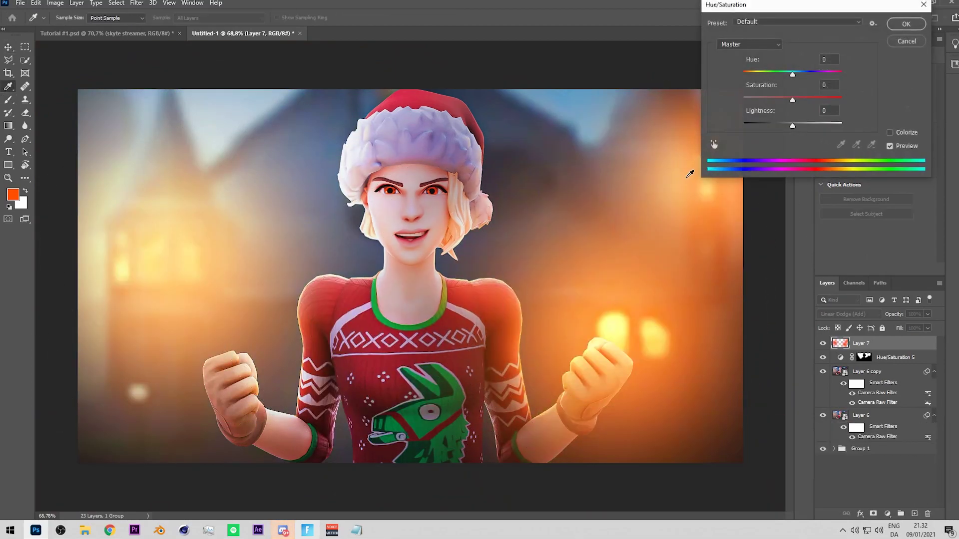
pyautogui.moveTo(793, 74); pyautogui.dragTo(789, 74)
pyautogui.click(897, 28)
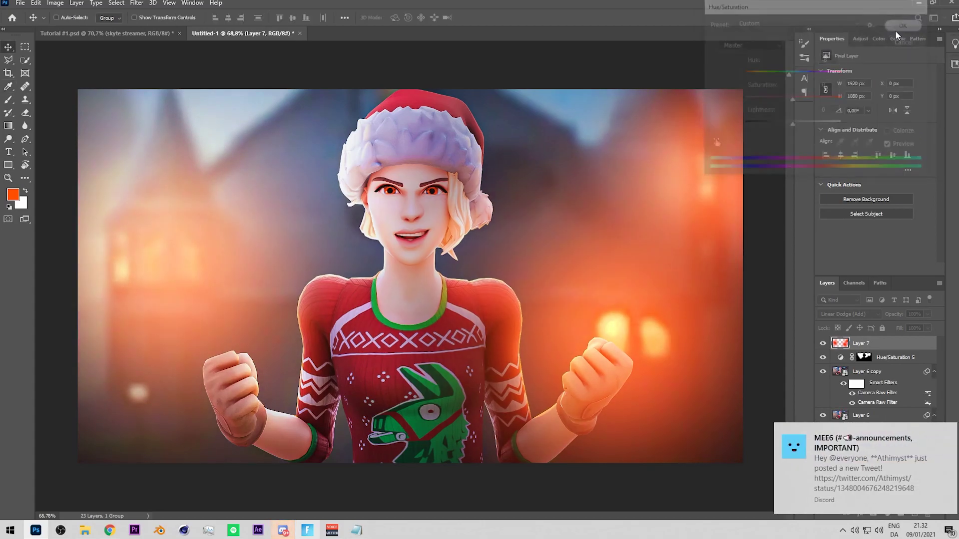
pyautogui.moveTo(899, 329)
pyautogui.mouseDown()
pyautogui.moveTo(879, 329)
pyautogui.moveTo(901, 328)
pyautogui.mouseUp()
pyautogui.click(823, 343)
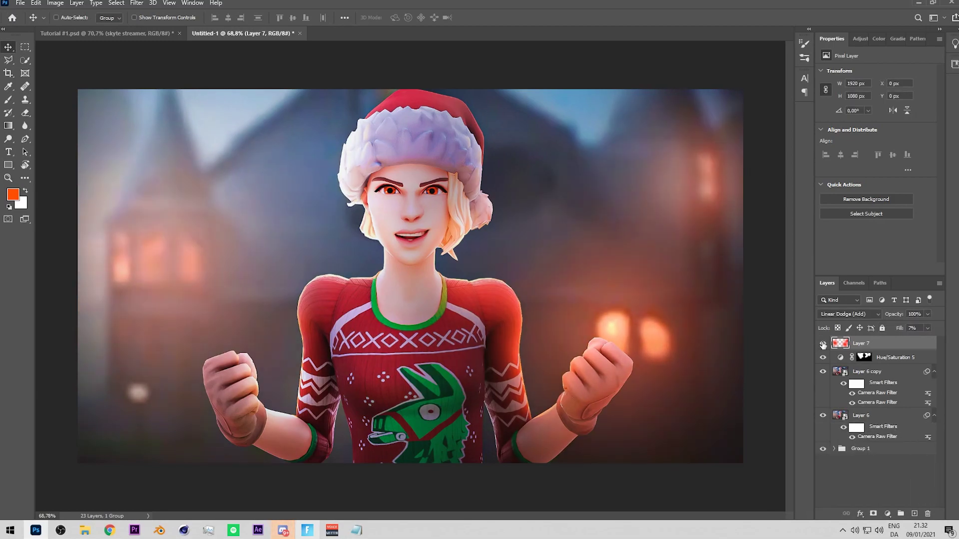
# - Compare the image before and after grading by toggling the adjustment and filter layers, then review the finished composite
pyautogui.click(823, 357)
pyautogui.moveTo(824, 354); pyautogui.dragTo(823, 347)
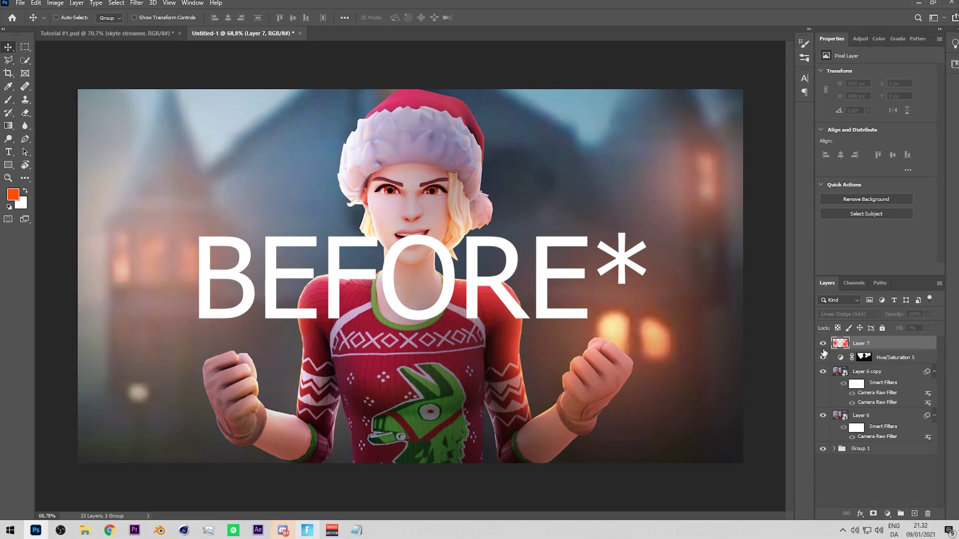
pyautogui.scroll(-1, 710, 352)
pyautogui.scroll(1, 706, 351)
pyautogui.press('r')
pyautogui.moveTo(661, 328)
pyautogui.mouseDown()
pyautogui.moveTo(605, 262)
pyautogui.moveTo(656, 327)
pyautogui.mouseUp()
pyautogui.scroll(1, 655, 327)
pyautogui.scroll(-1, 656, 327)
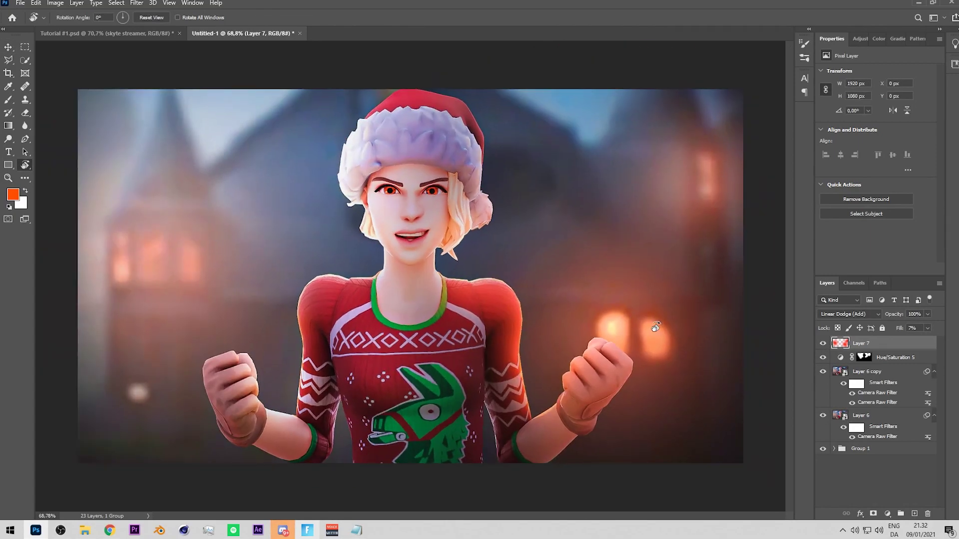